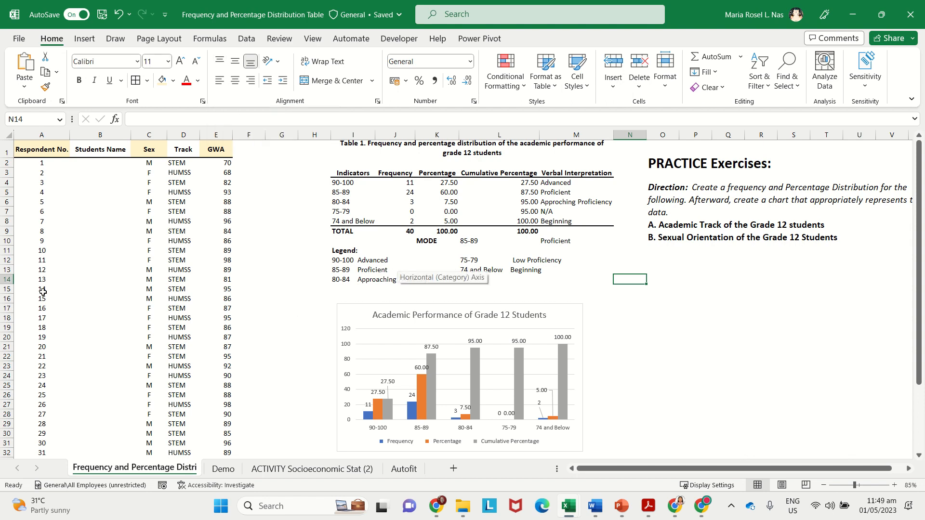
- Review the student data set's columns: Respondent No., Students Name, Sex, Track and GWA
left_click_drag(31, 153, 224, 406)
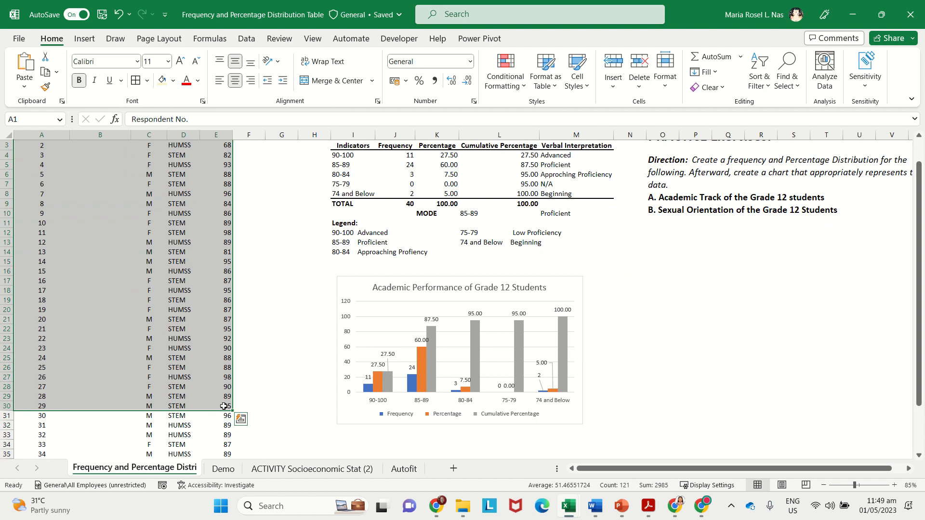
scroll(224, 406, "up", 1)
left_click(43, 148)
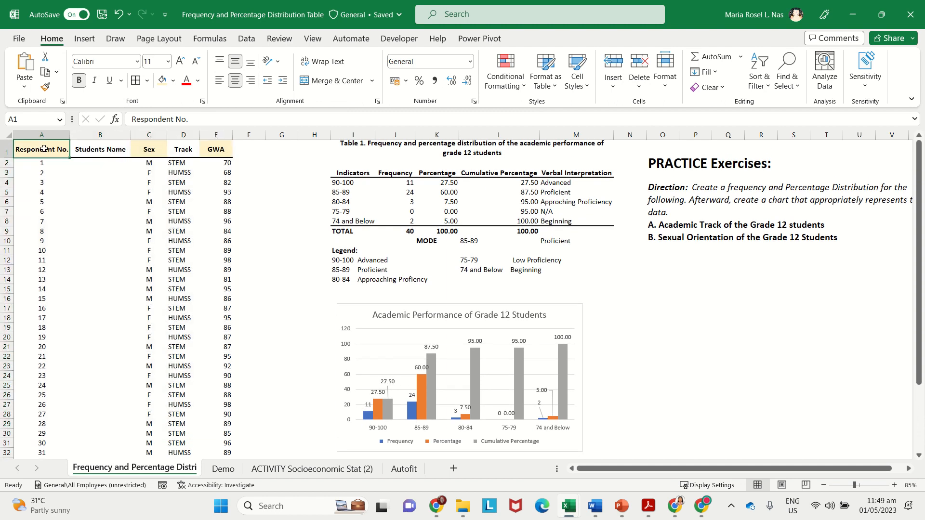
scroll(59, 297, "down", 6)
scroll(60, 296, "up", 6)
left_click(112, 152)
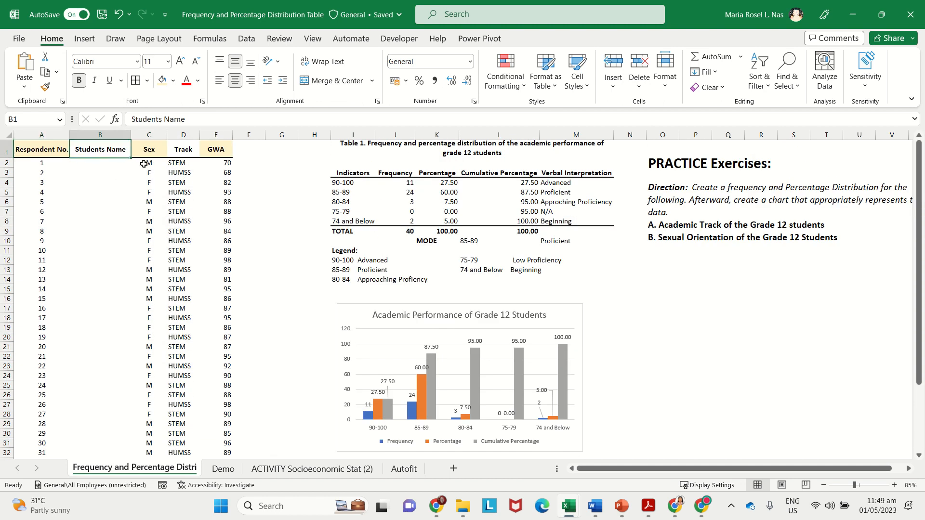
left_click(149, 136)
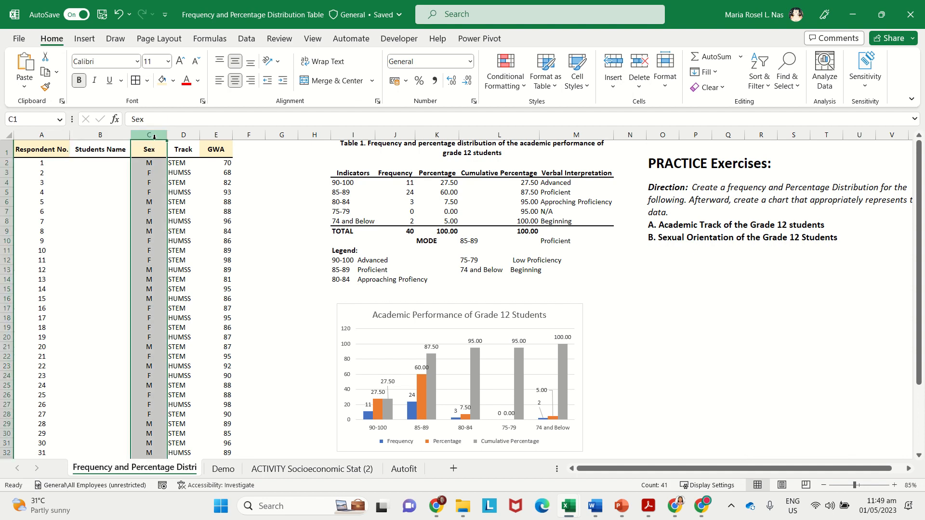
left_click(186, 143)
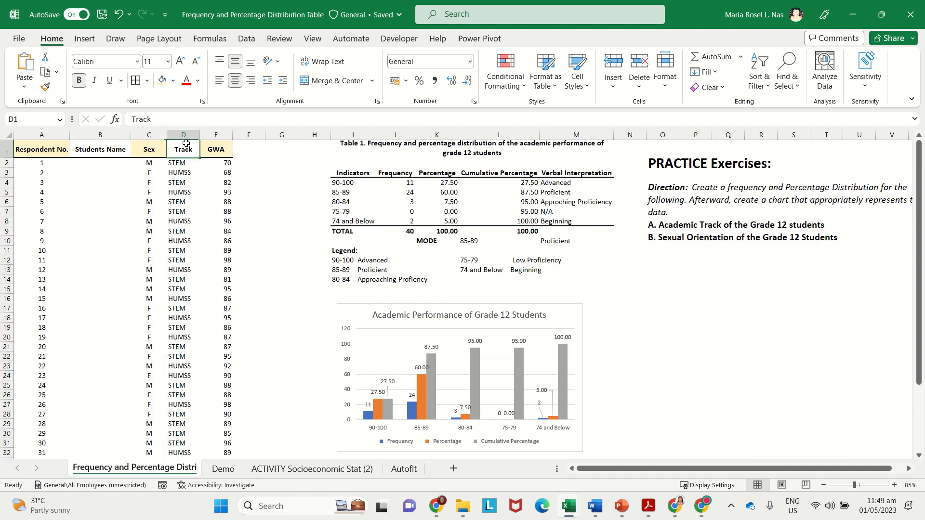
left_click(223, 148)
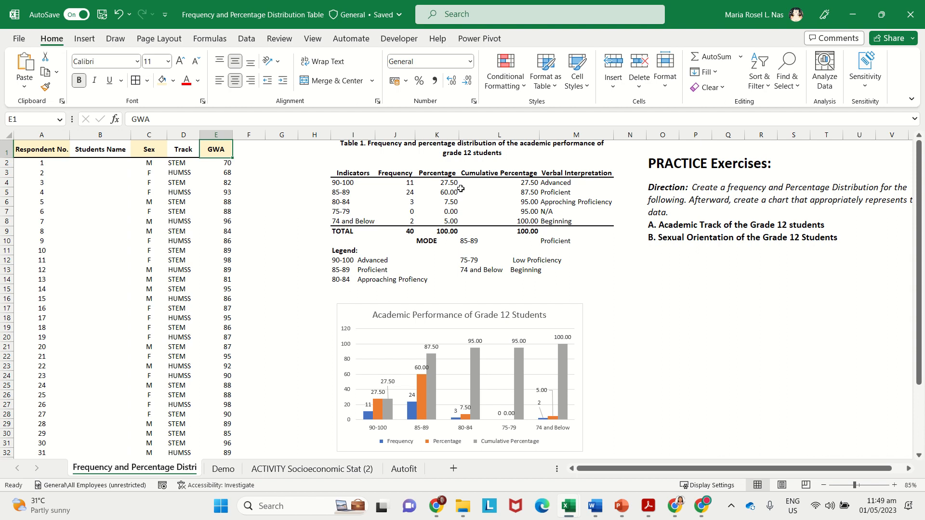
- Examine Table 1's title, the GWA source column, the grade-range indicators and their frequencies
left_click(356, 155)
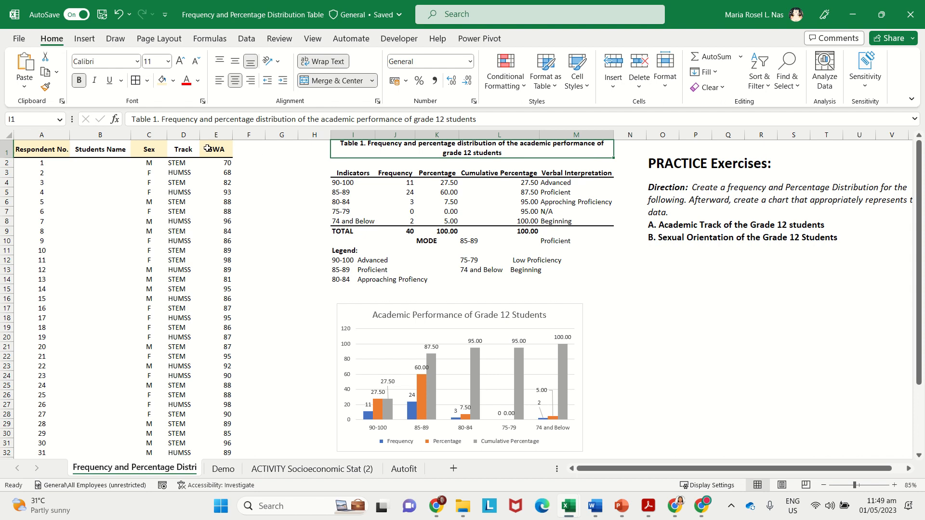
left_click(215, 134)
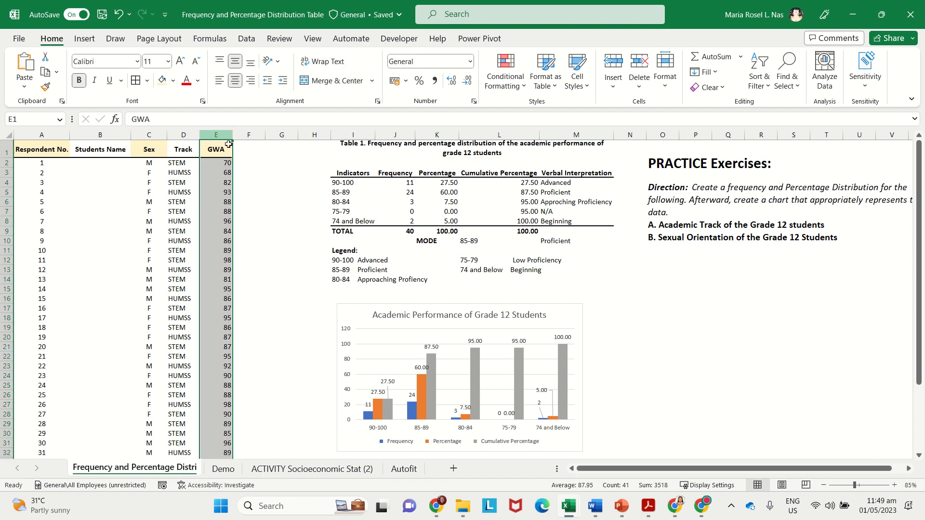
left_click(401, 189)
left_click(367, 173)
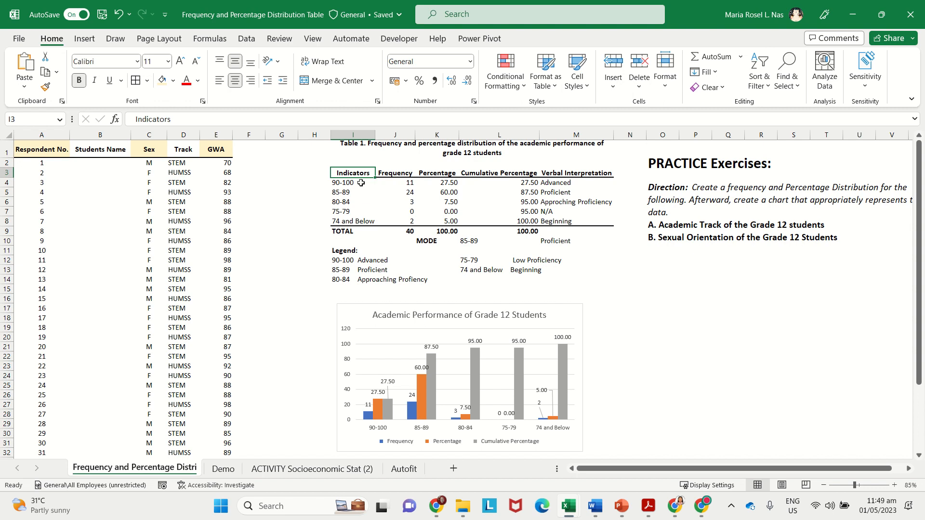
left_click(351, 222)
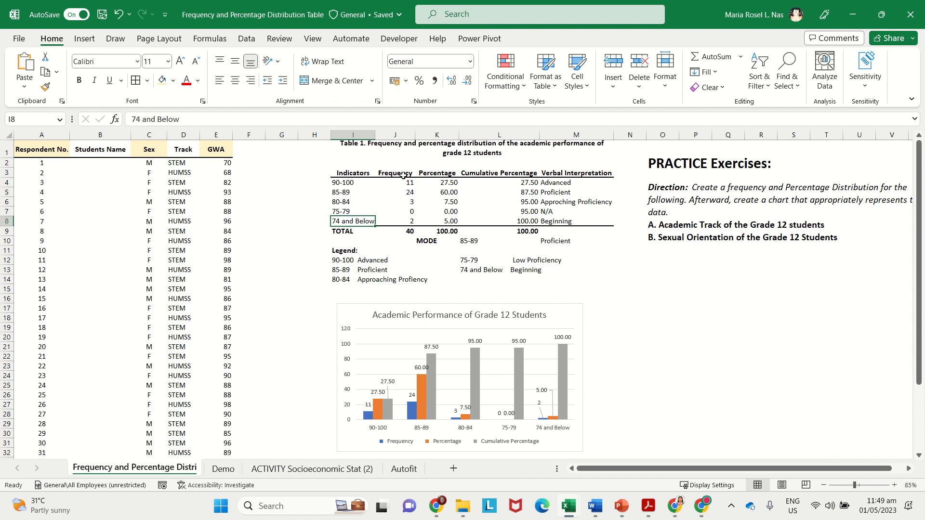
left_click_drag(401, 182, 395, 226)
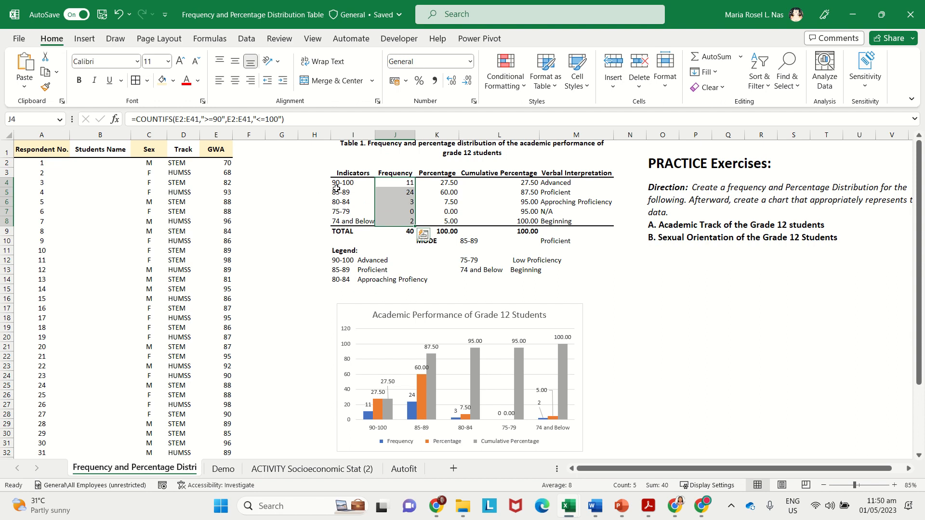
left_click(355, 184)
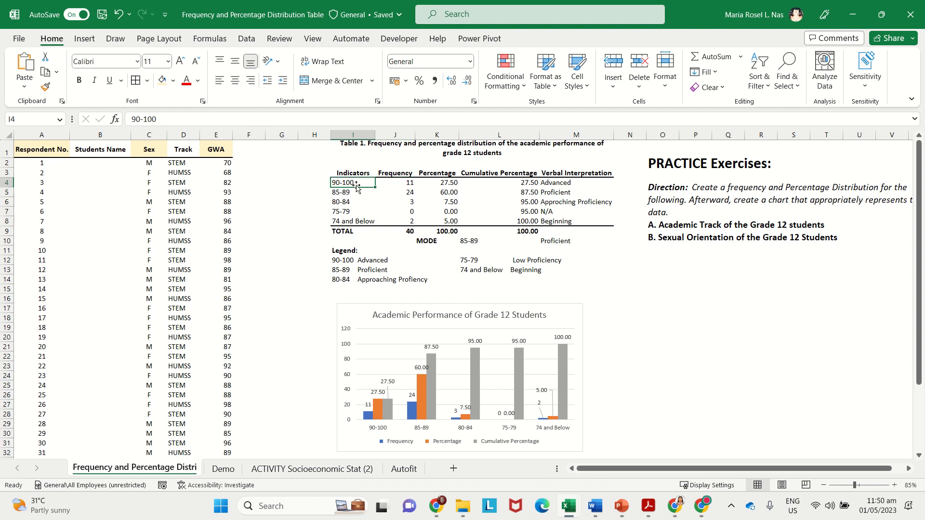
left_click(360, 192)
left_click(355, 200)
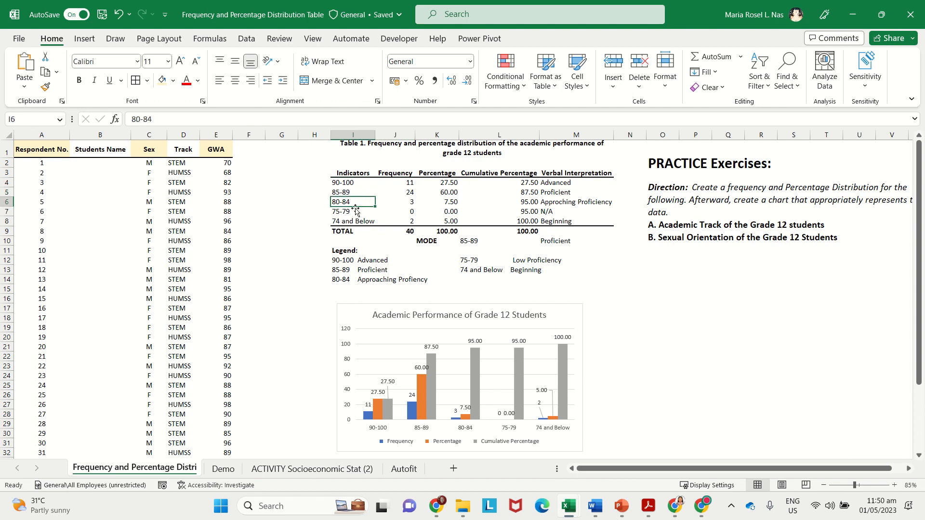
left_click(353, 213)
left_click(354, 230)
left_click(357, 212)
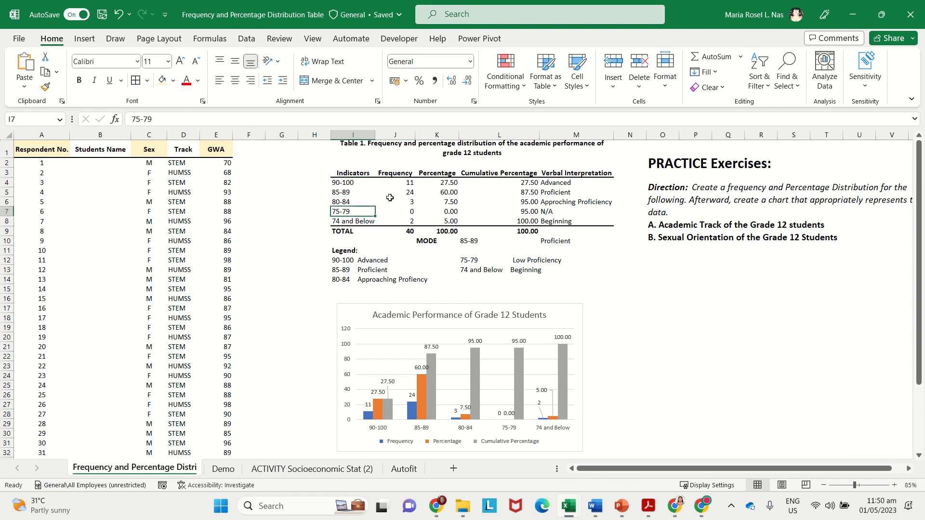
- Inspect the formulas behind the Percentage, Cumulative Percentage and Verbal Interpretation columns of the completed table
left_click(451, 185)
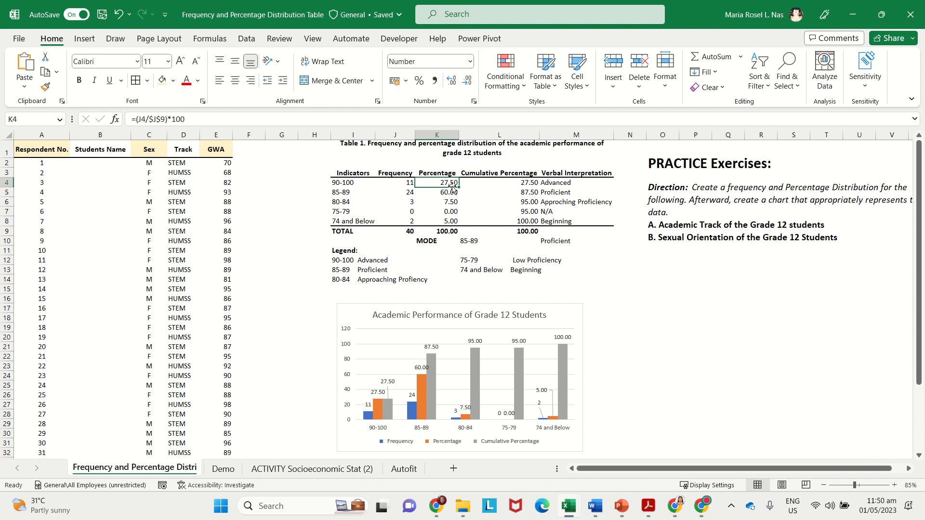
left_click(398, 185)
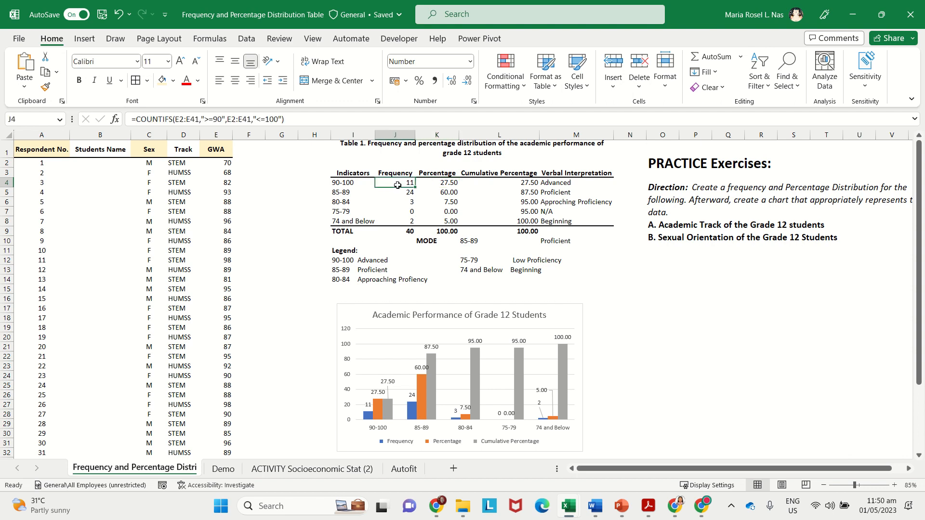
left_click(440, 186)
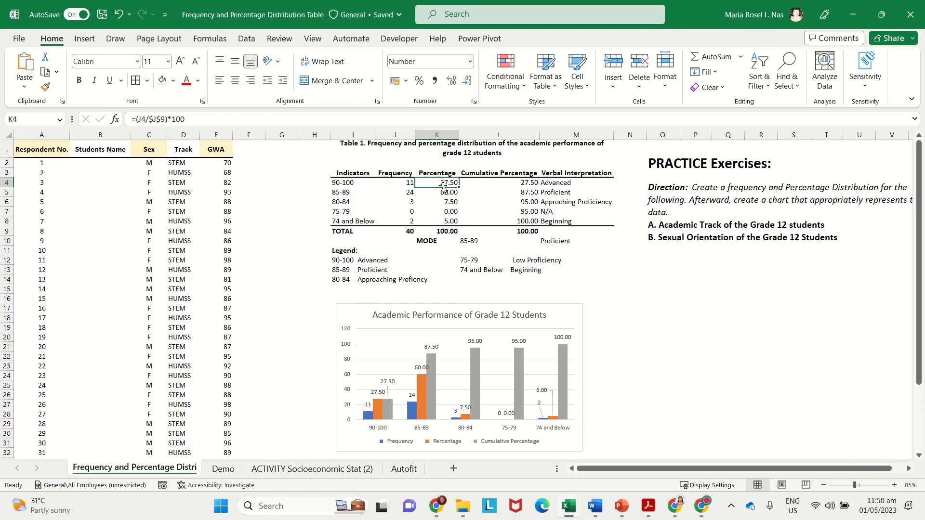
left_click(398, 184)
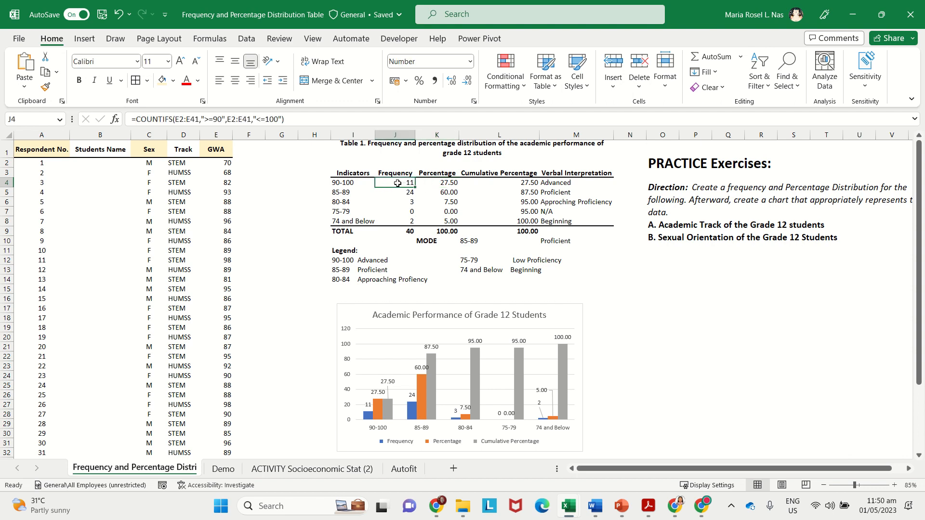
left_click(527, 183)
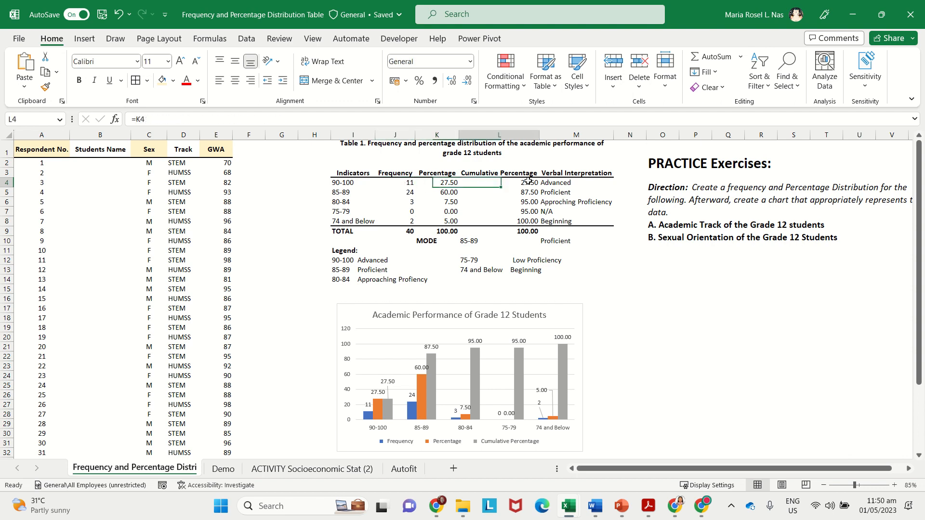
left_click(508, 221)
left_click(579, 185)
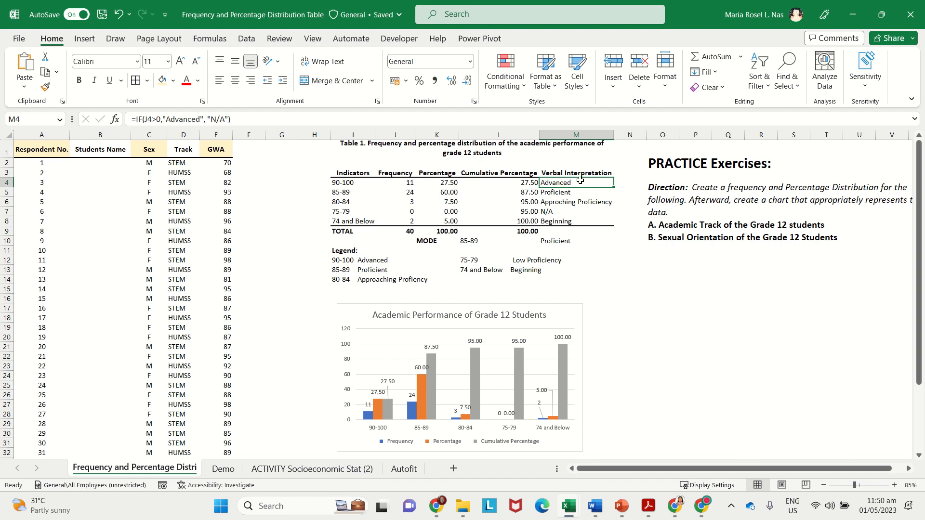
left_click(593, 172)
left_click(581, 191)
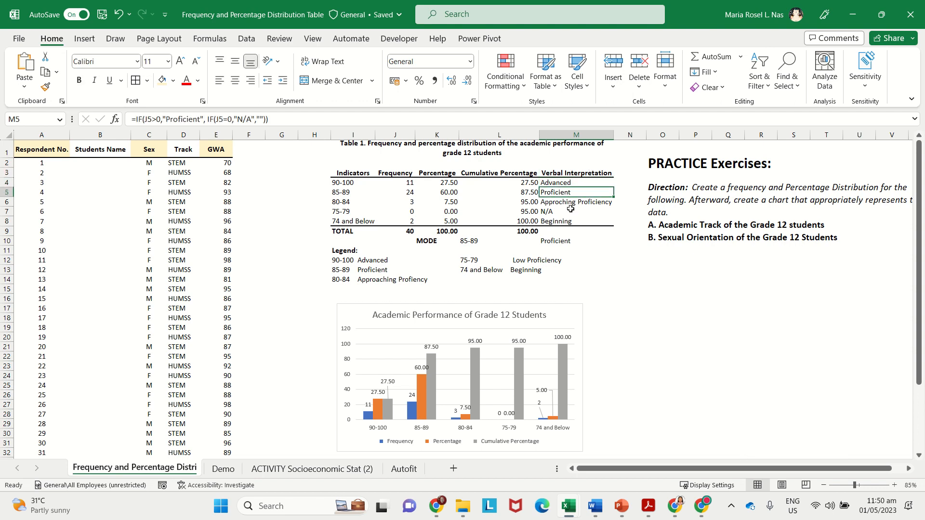
left_click(571, 209)
left_click(570, 222)
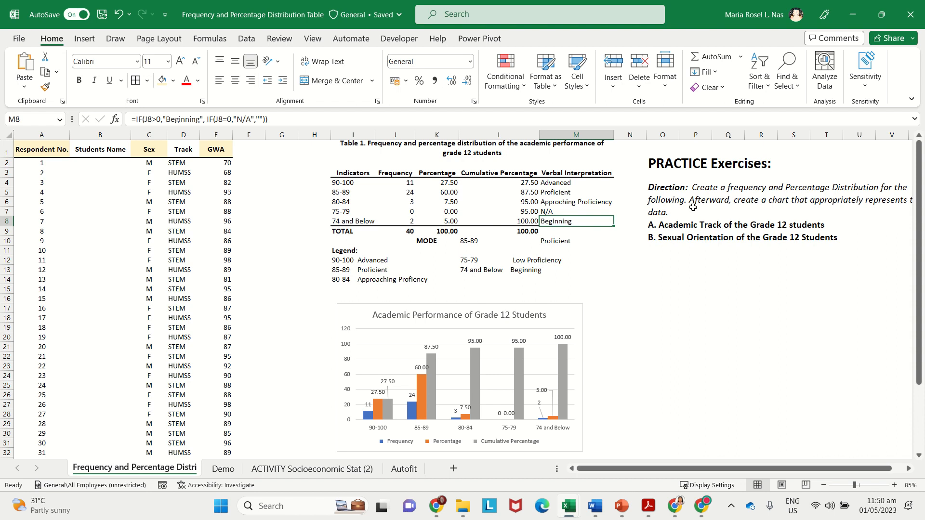
- Switch to the Demo sheet and look over its partly filled frequency table beside the student data
scroll(455, 421, "down", 1)
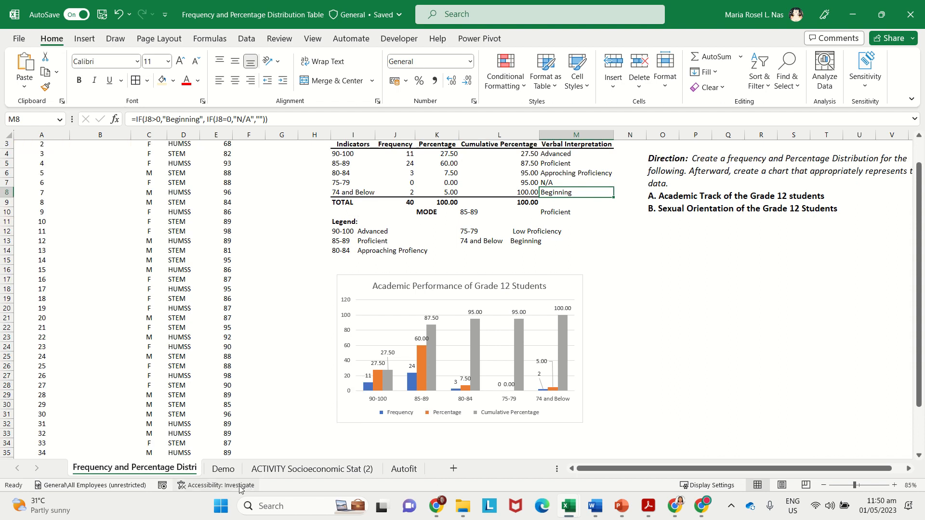
left_click(213, 472)
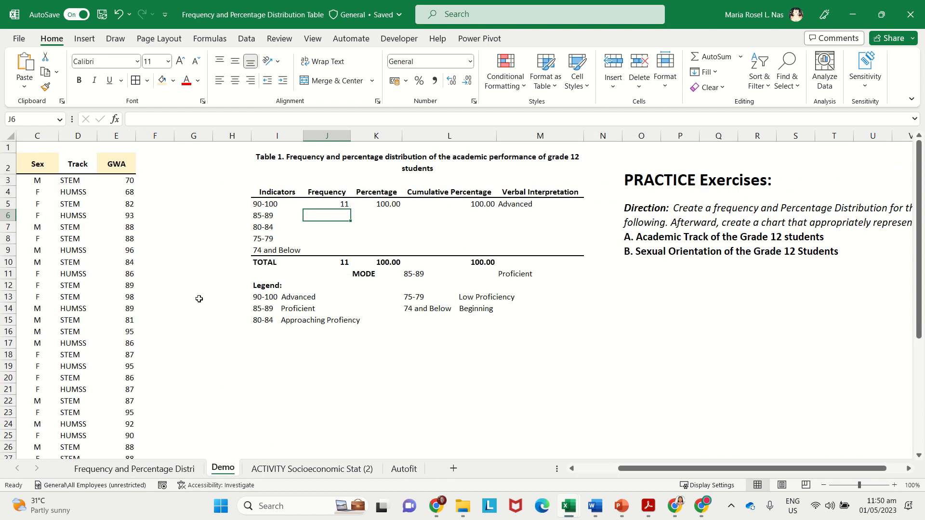
left_click_drag(694, 469, 544, 470)
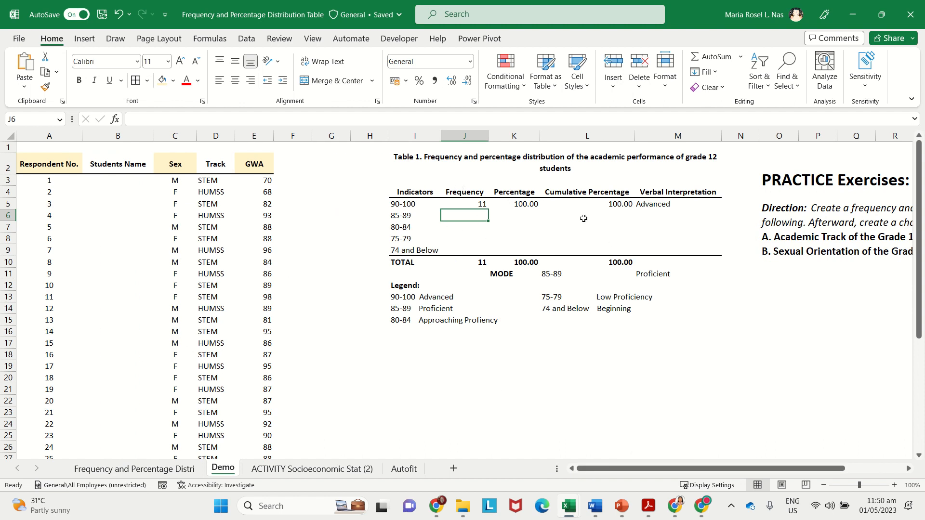
left_click(393, 204)
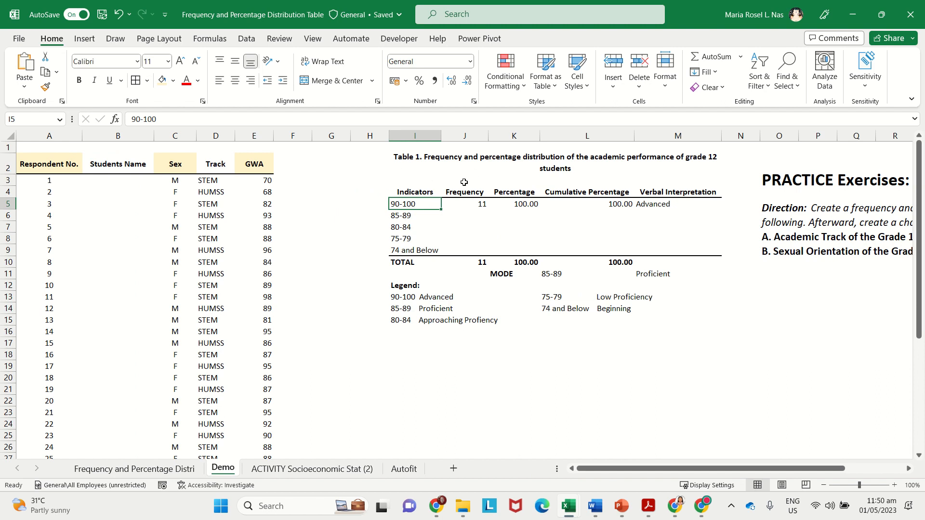
left_click(541, 215)
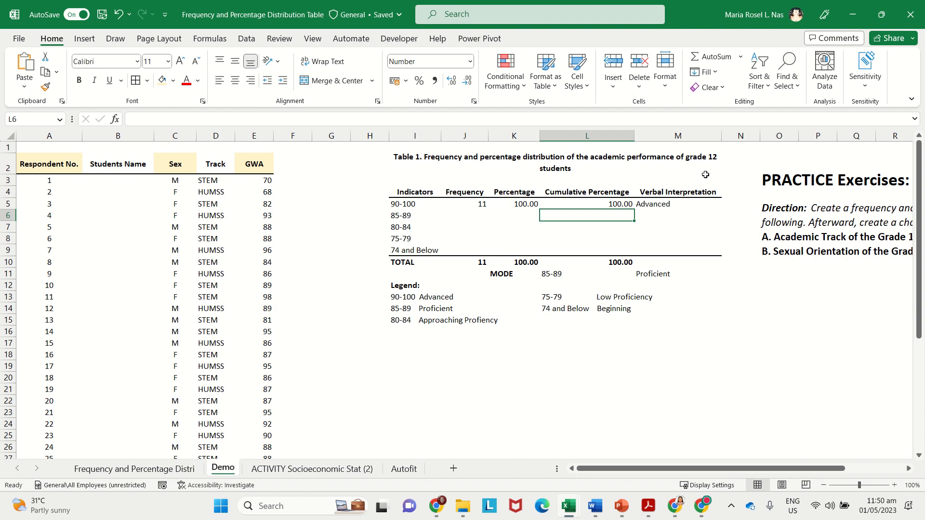
left_click(509, 224)
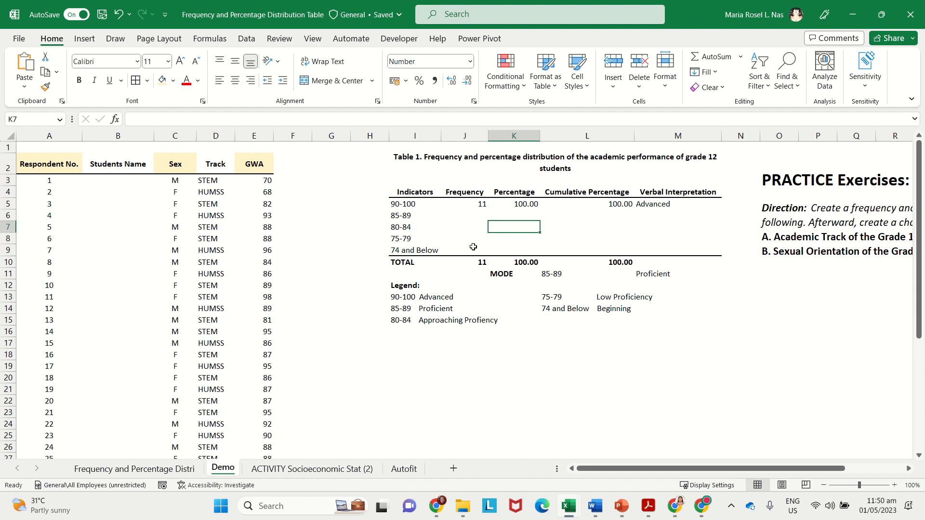
left_click(473, 247)
- Examine the COUNTIFS formula in the 90-100 Frequency cell J5 and the GWA data it counts
scroll(497, 222, "up", 3, "ctrl")
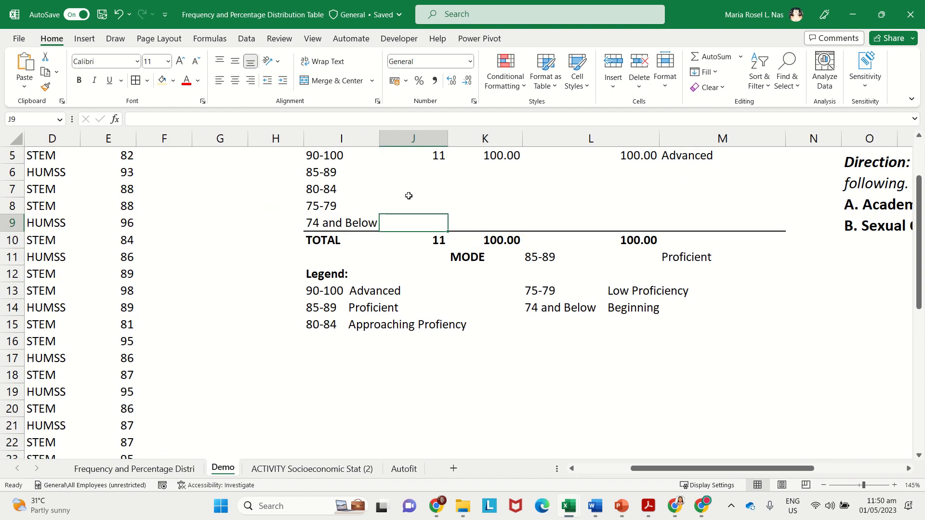
scroll(409, 196, "up", 2)
left_click(406, 236)
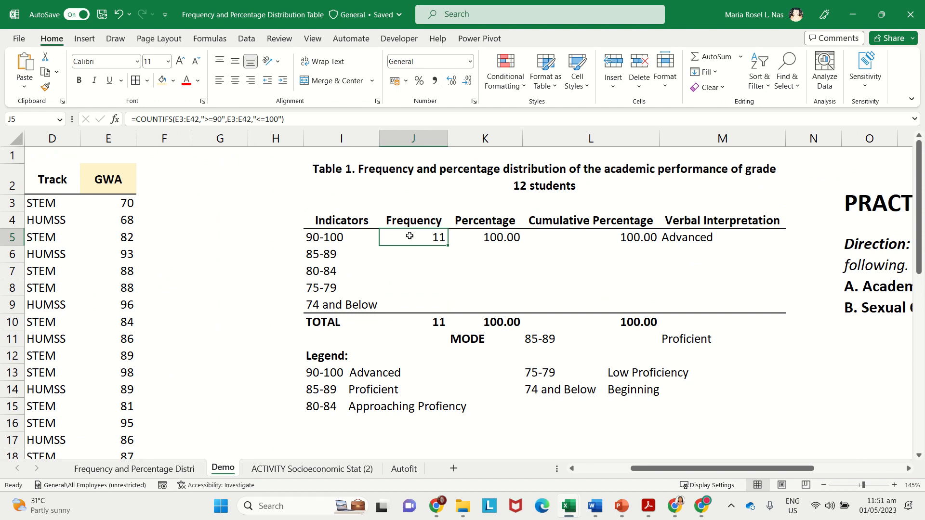
scroll(198, 209, "down", 5, "ctrl")
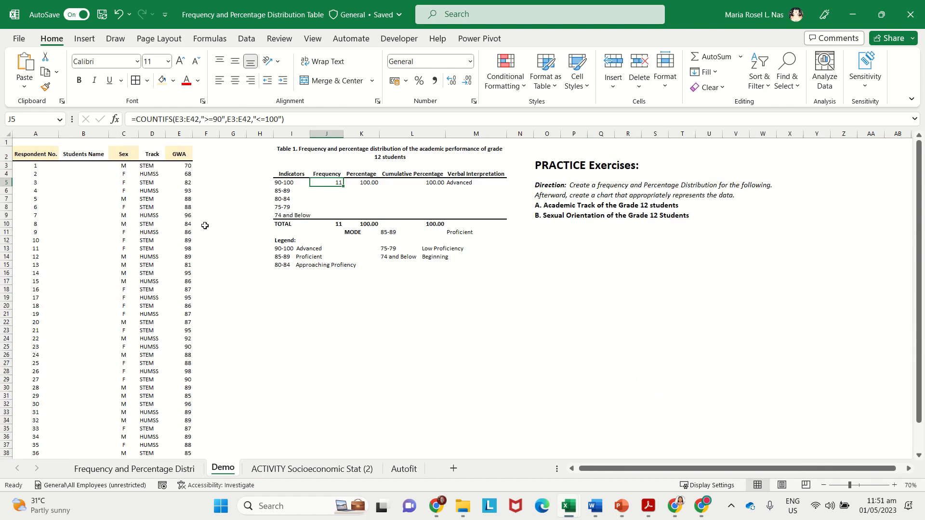
left_click(146, 183)
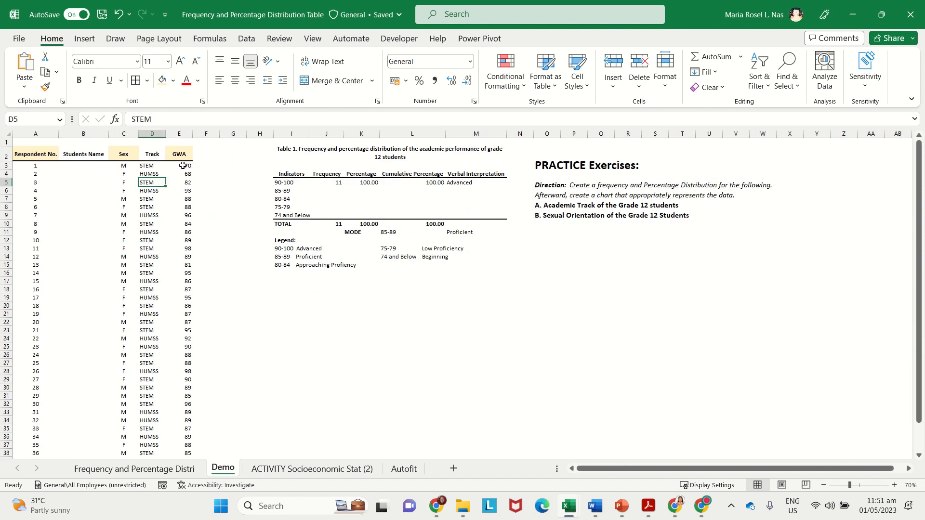
left_click(183, 166)
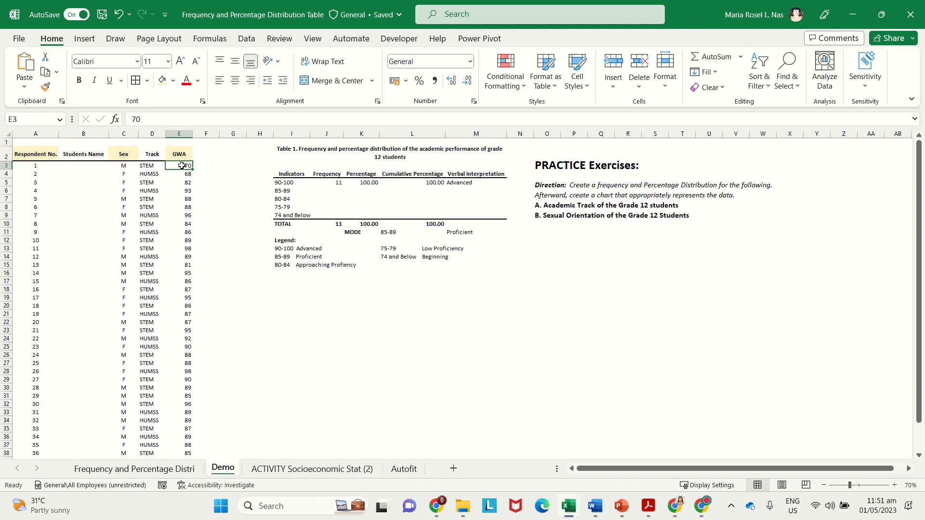
left_click(337, 180)
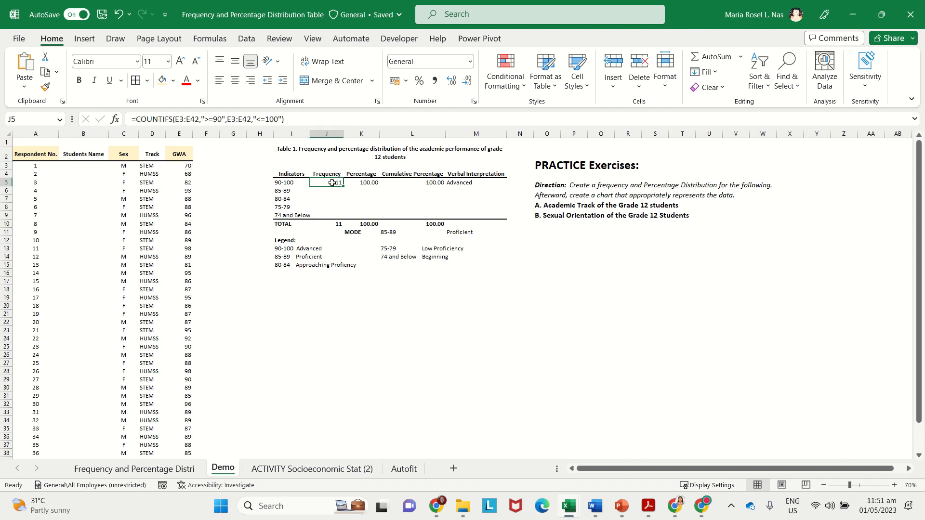
scroll(294, 183, "up", 6)
scroll(350, 196, "up", 3)
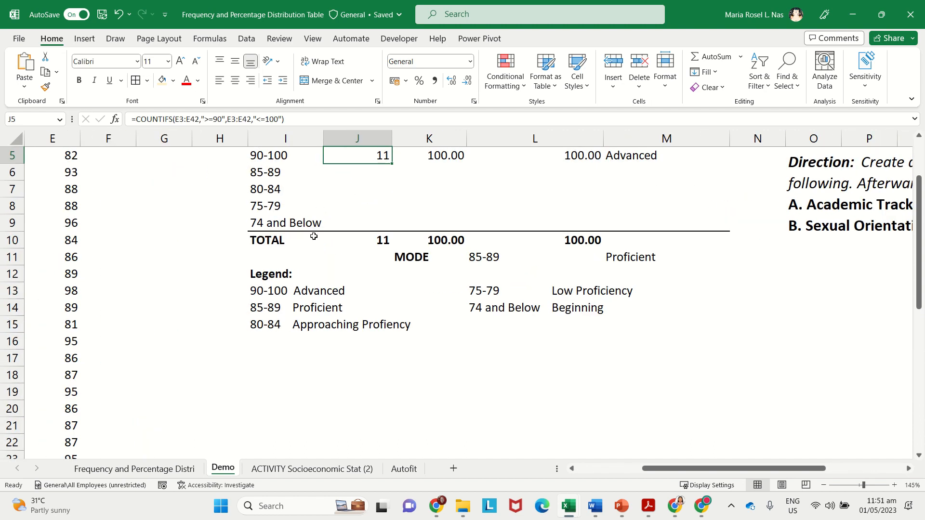
- Examine the criteria ranges and the ">=90" and "<=100" conditions of the COUNTIFS formula in J5
double_click(348, 237)
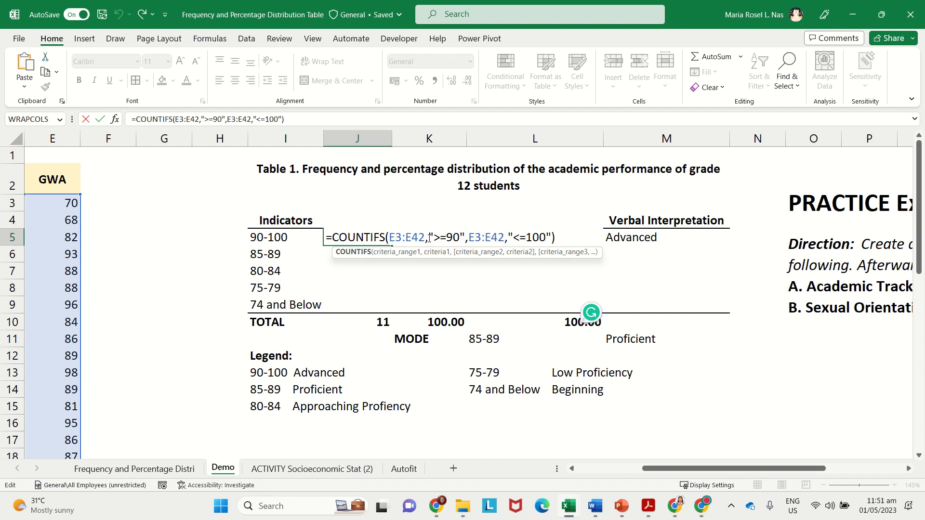
left_click_drag(429, 238, 552, 239)
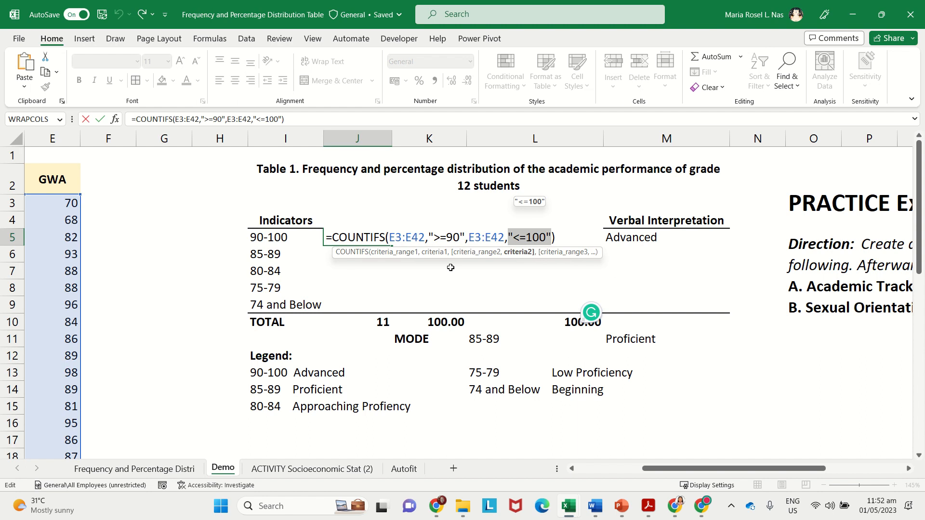
key("Return")
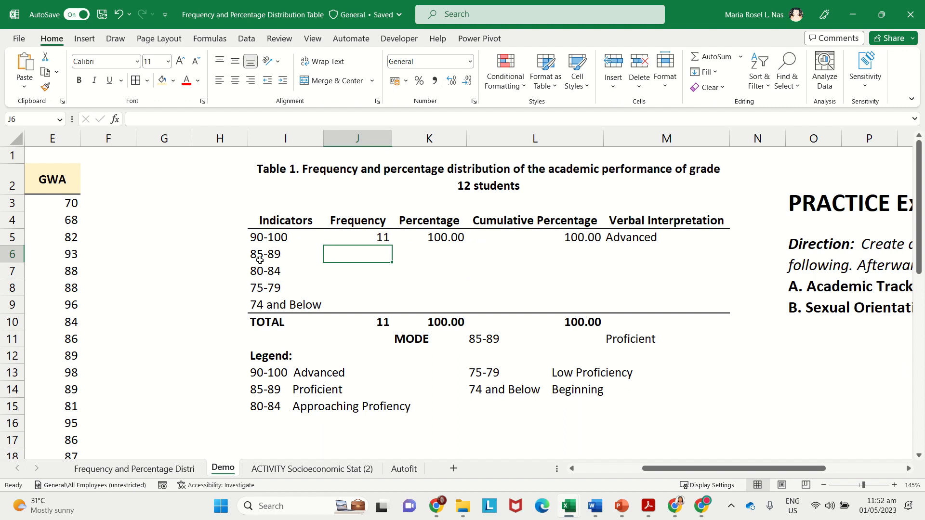
- Start a COUNTIFS formula in the 85-89 Frequency cell J6 with the GWA values E3:E42 as its first criteria range
left_click(299, 256)
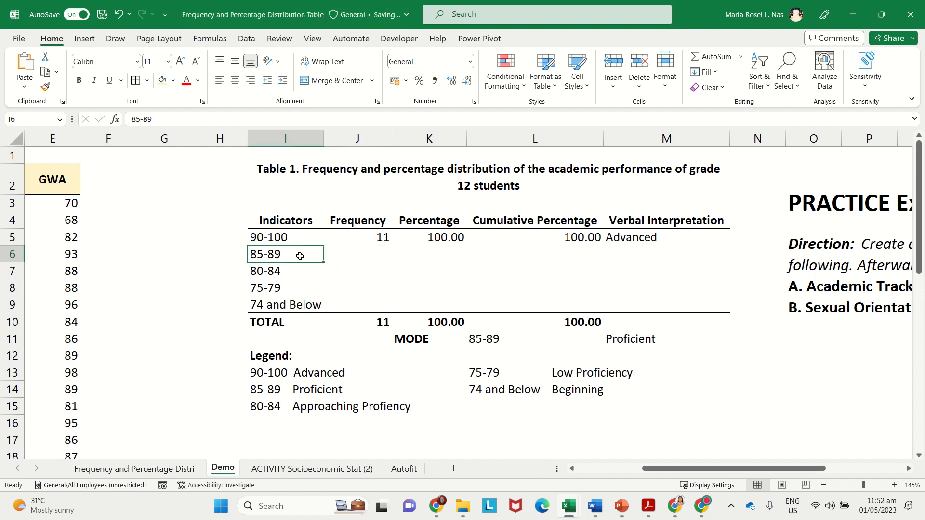
left_click(376, 256)
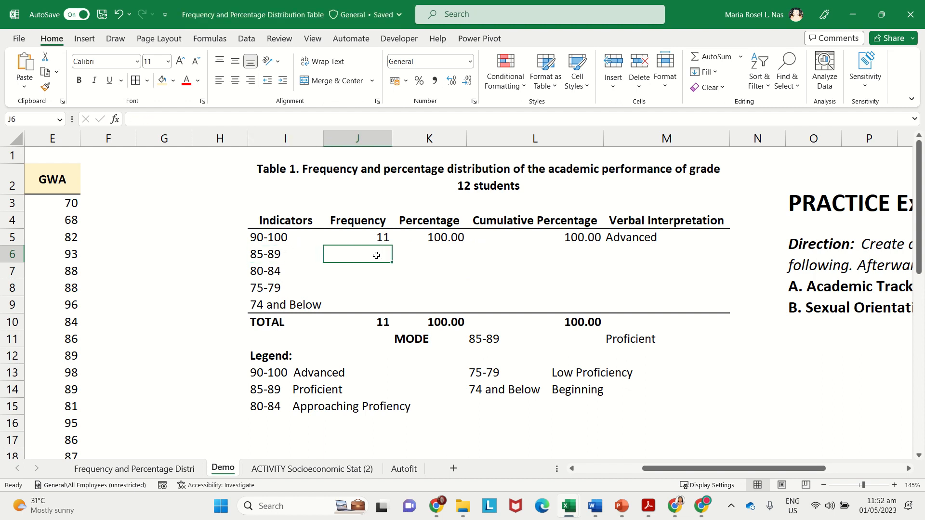
type("=")
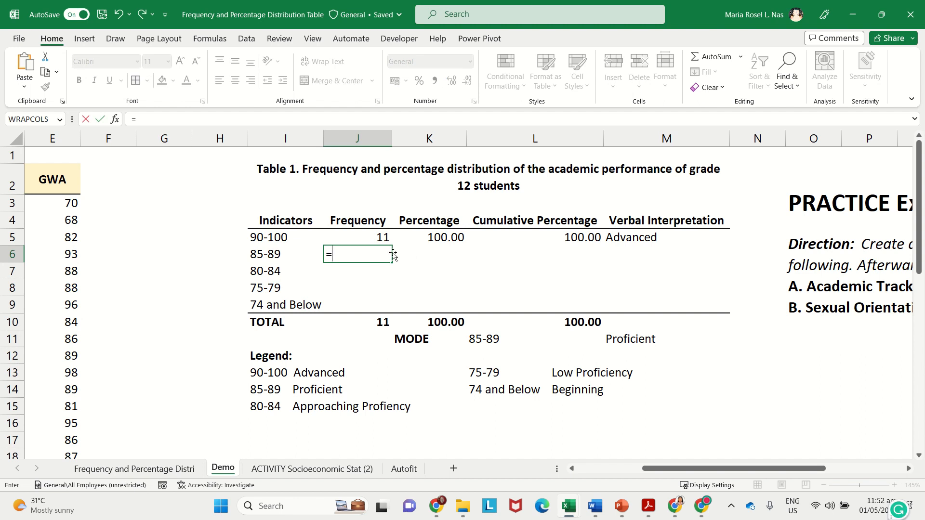
type("coun")
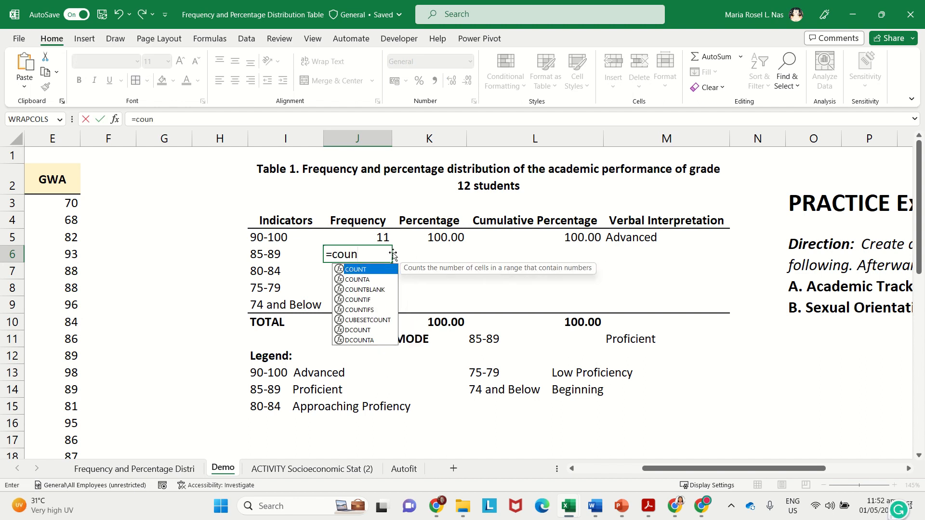
type("tif")
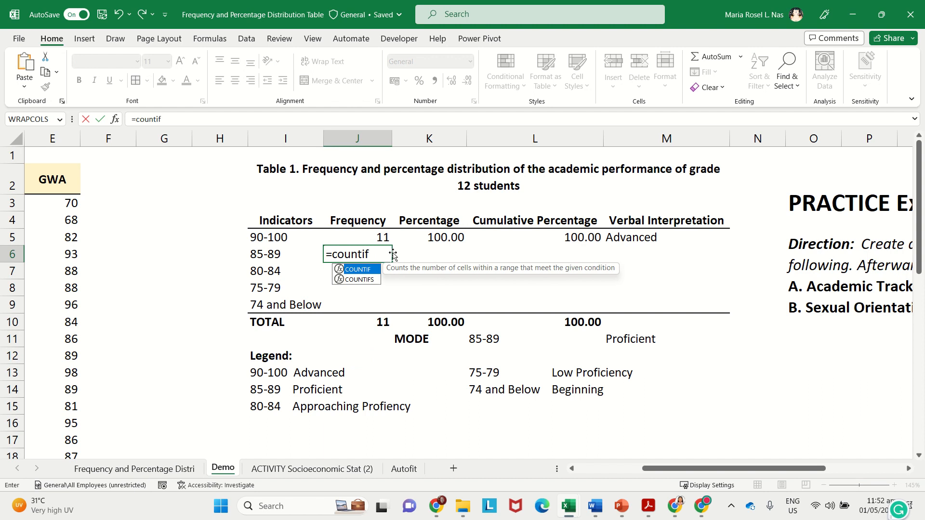
type("s(")
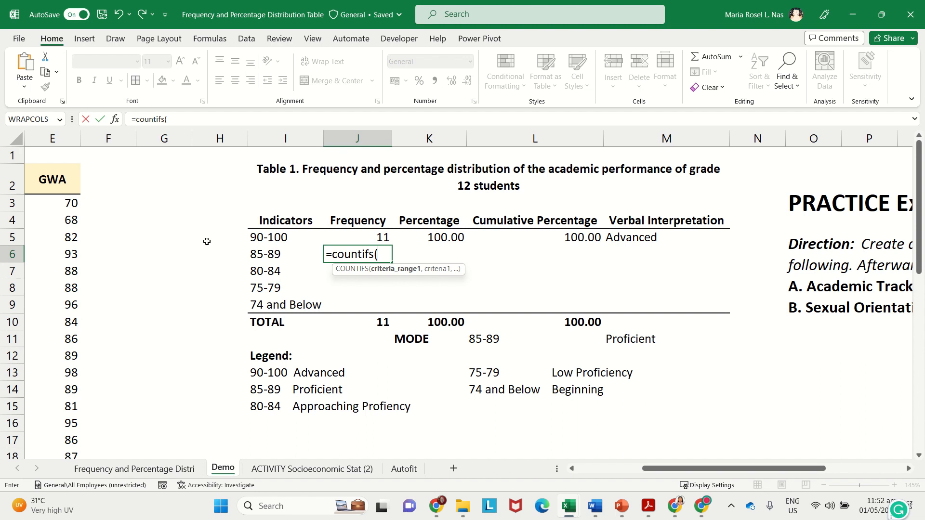
left_click_drag(54, 203, 65, 428)
type(",")
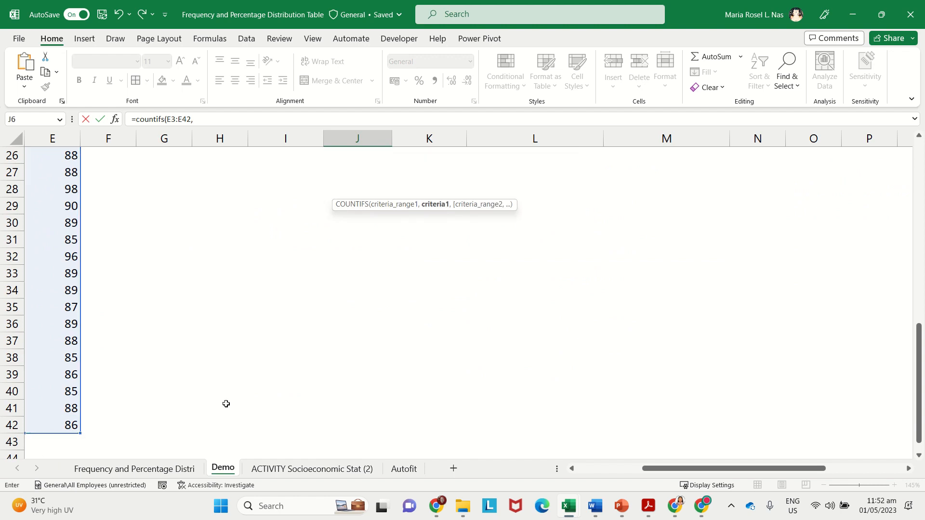
scroll(376, 327, "up", 8)
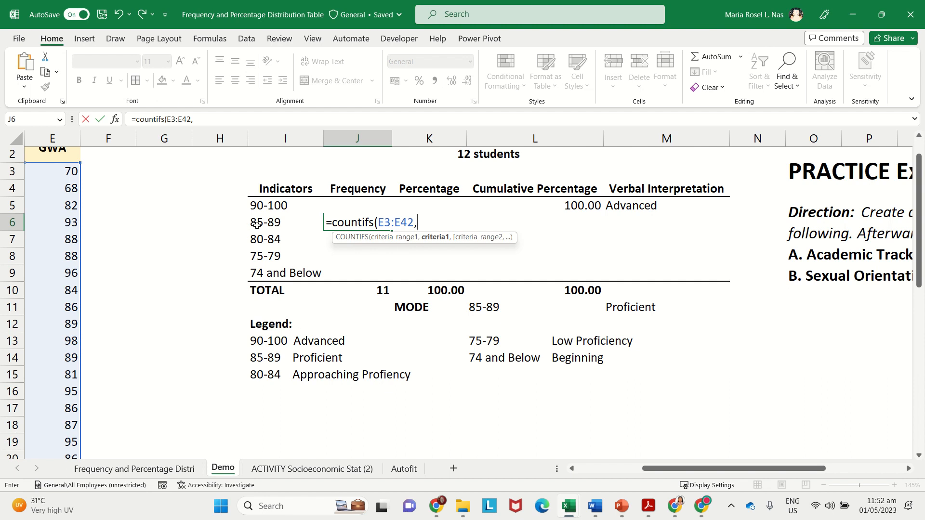
- Complete the COUNTIFS formula in J6 with the criterion ">=85", the second range E3:E42 and the criterion "<=89"
type("\">=85")
type(",")
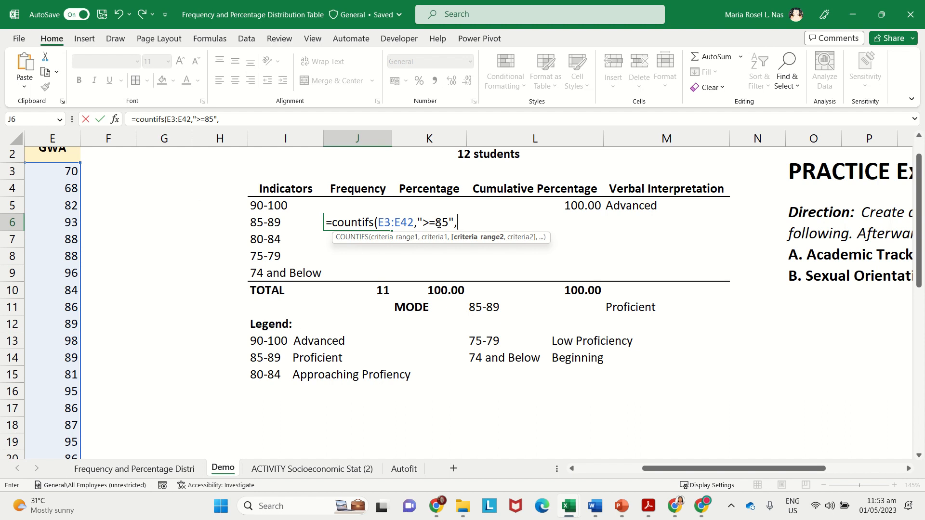
type("E3:")
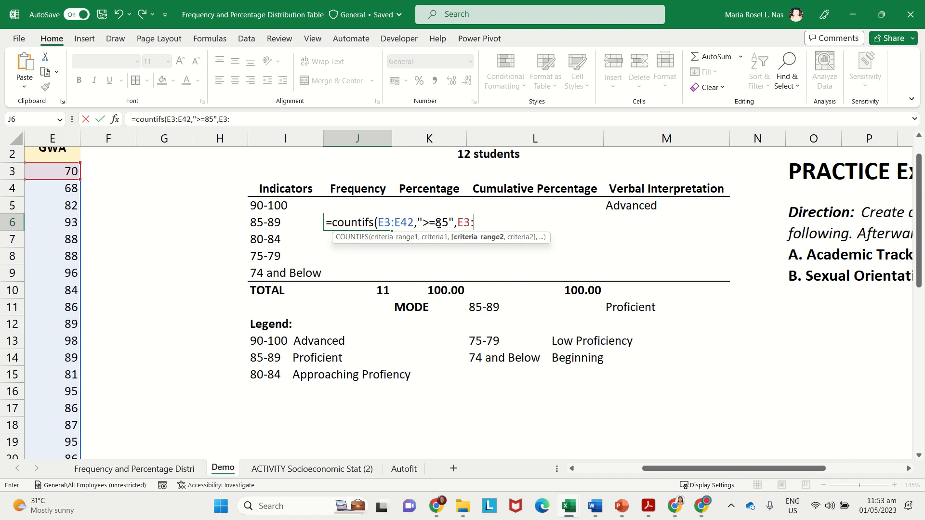
type("E42")
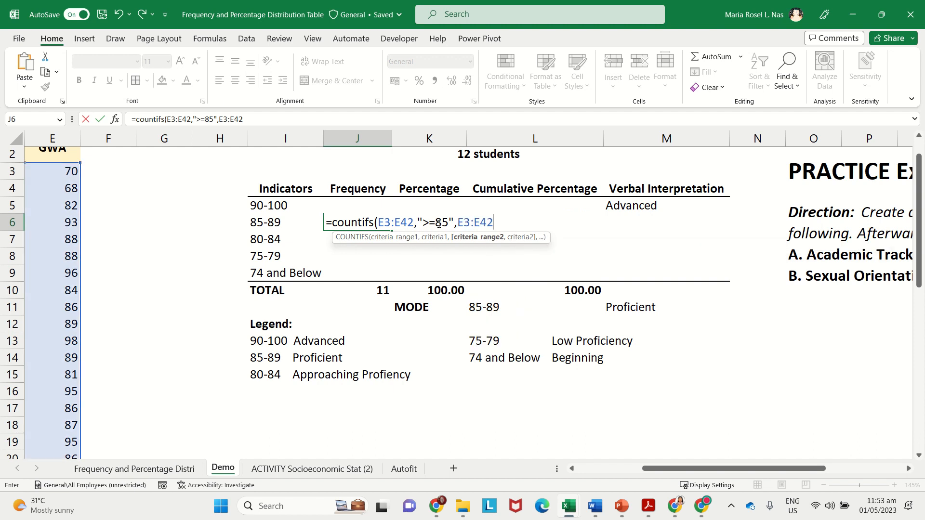
type(",")
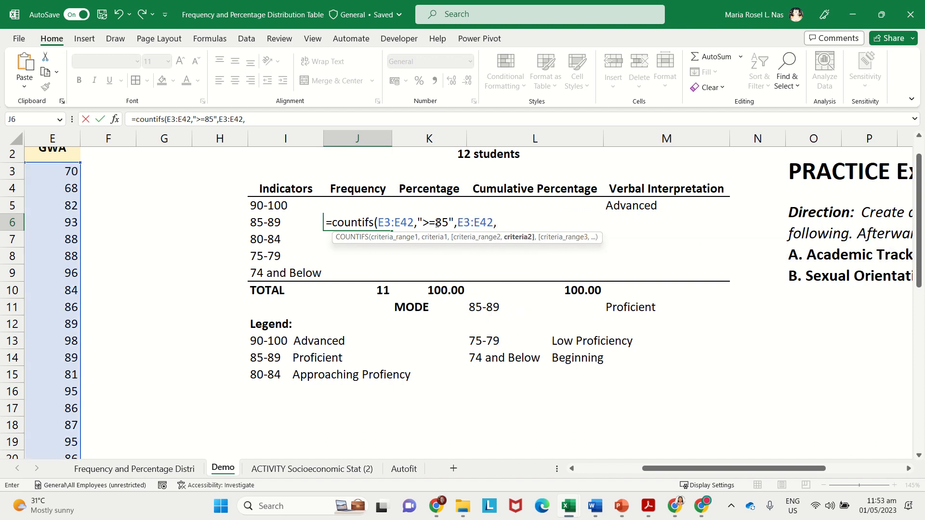
type("\"<=89\")")
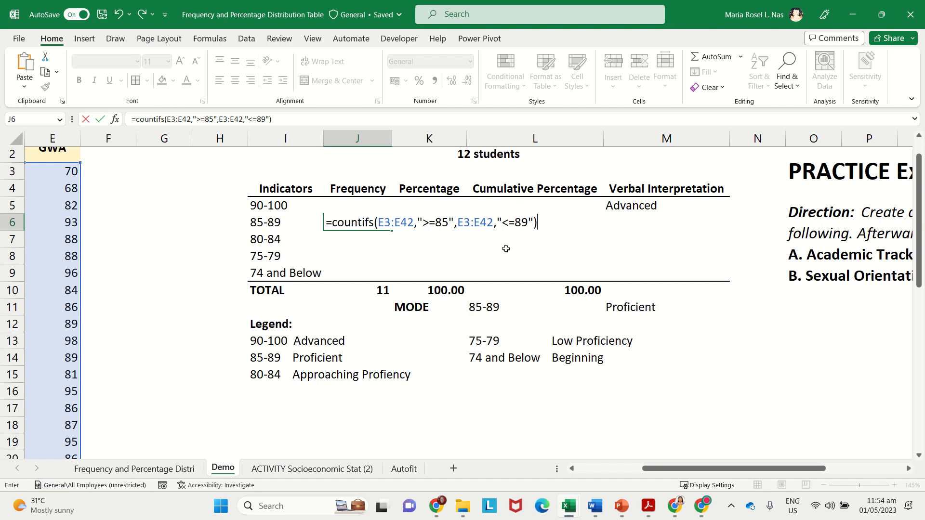
key("Return")
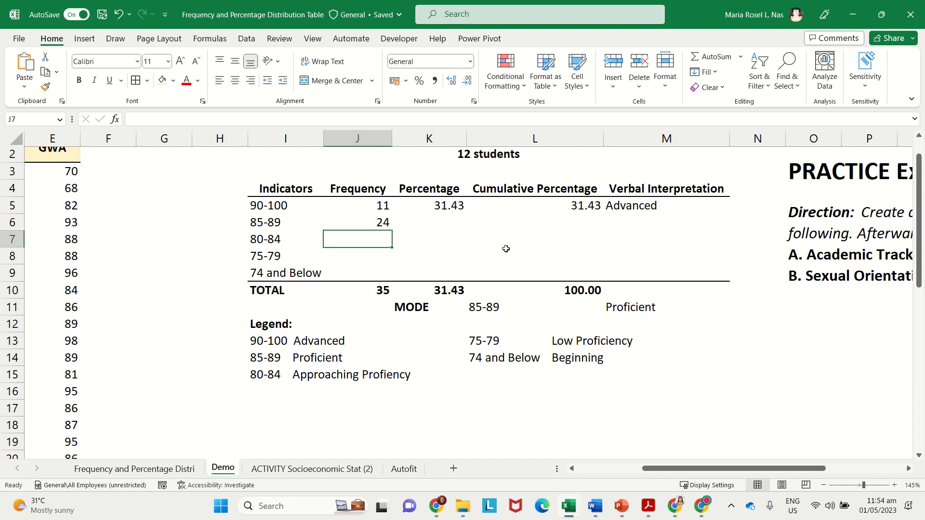
- Review the 85-89 frequency formula in J6 and the grade-range indicators down to the 80-84 row
left_click(380, 224)
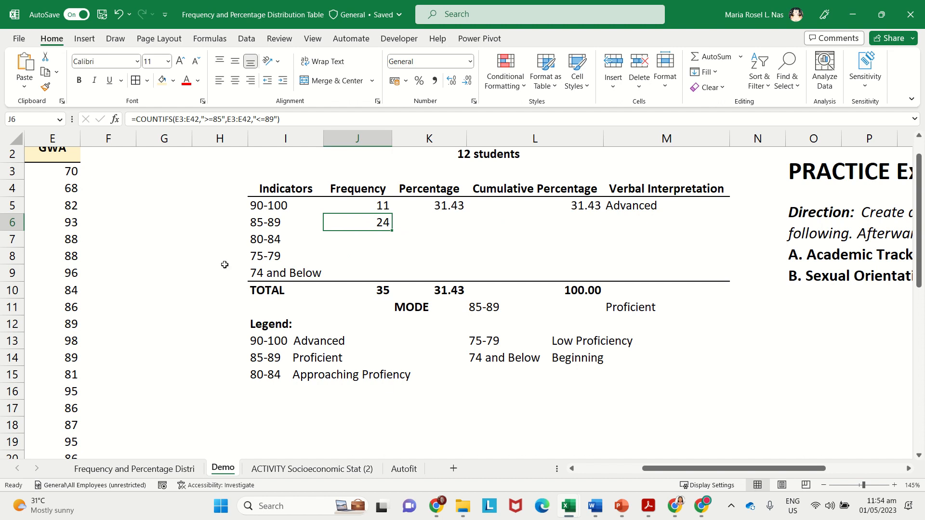
scroll(361, 283, "down", 1)
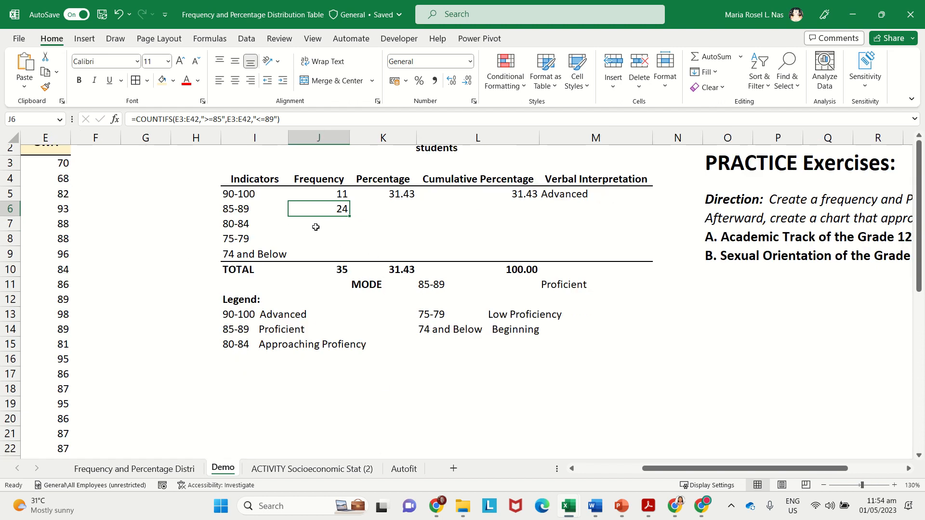
key("Up")
key("Up")
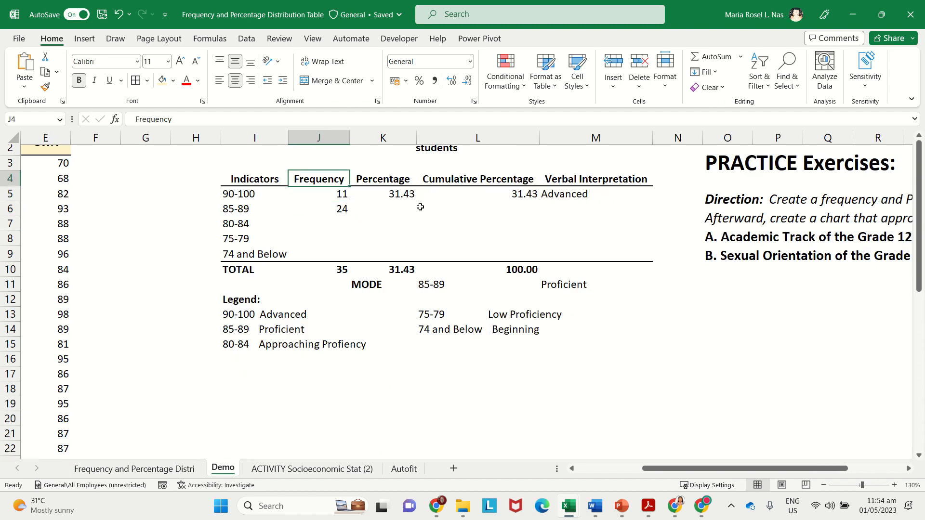
left_click(232, 196)
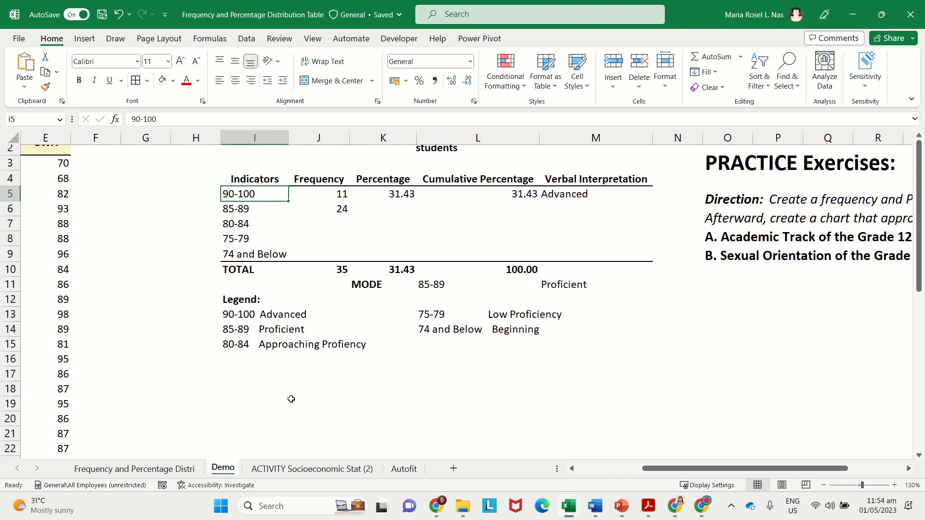
key("Down")
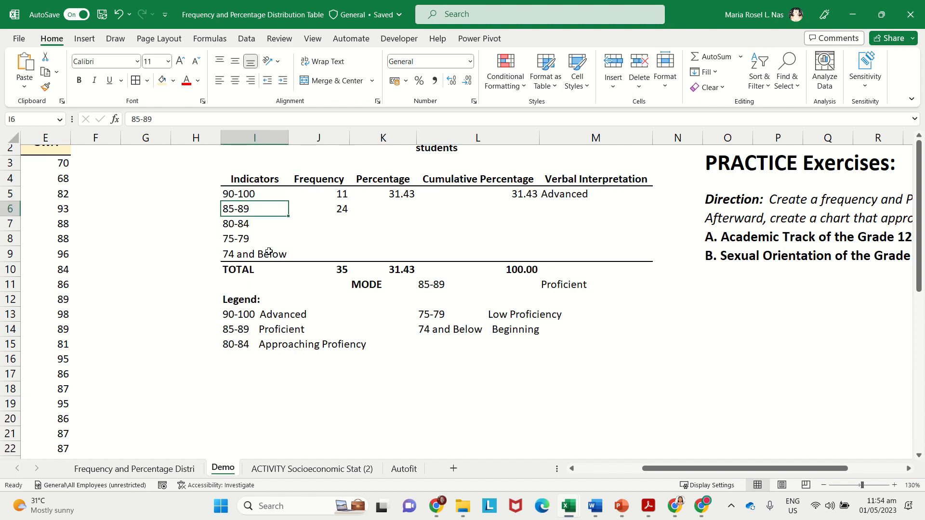
key("Down")
key("Right")
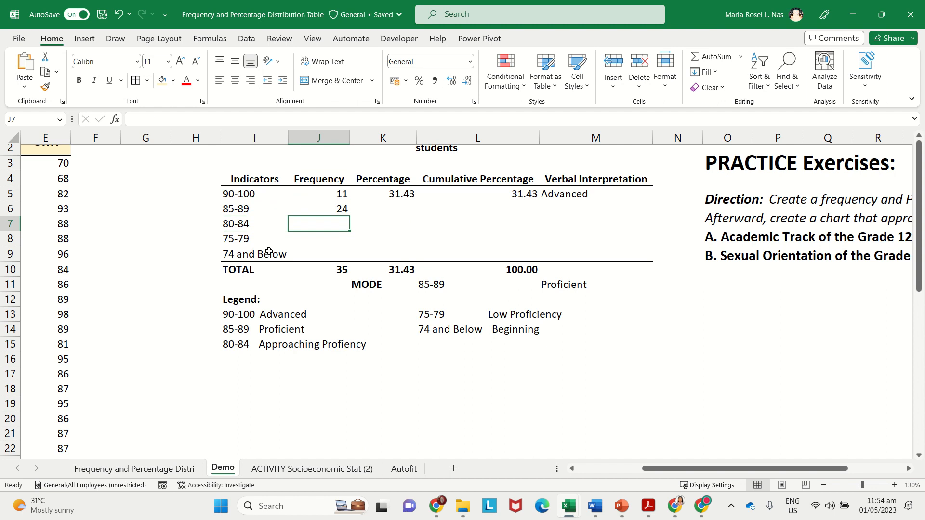
type("=")
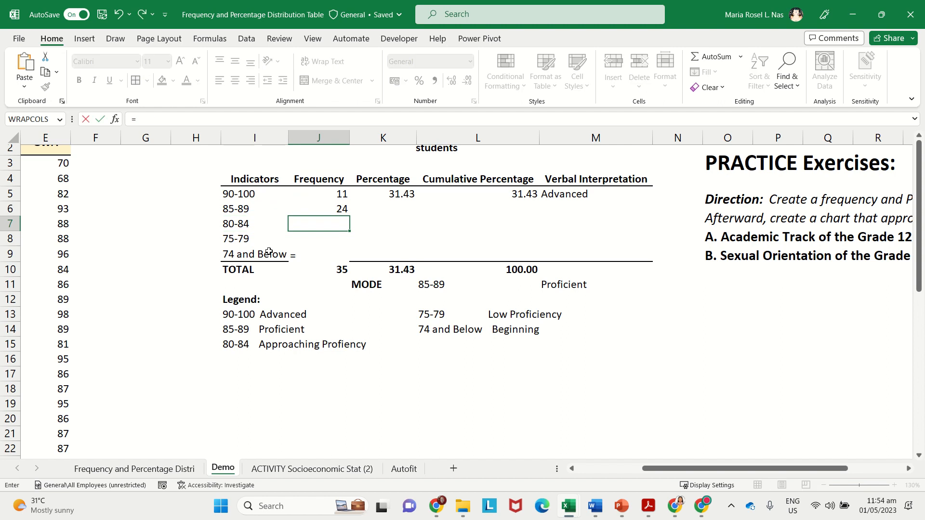
key("BackSpace")
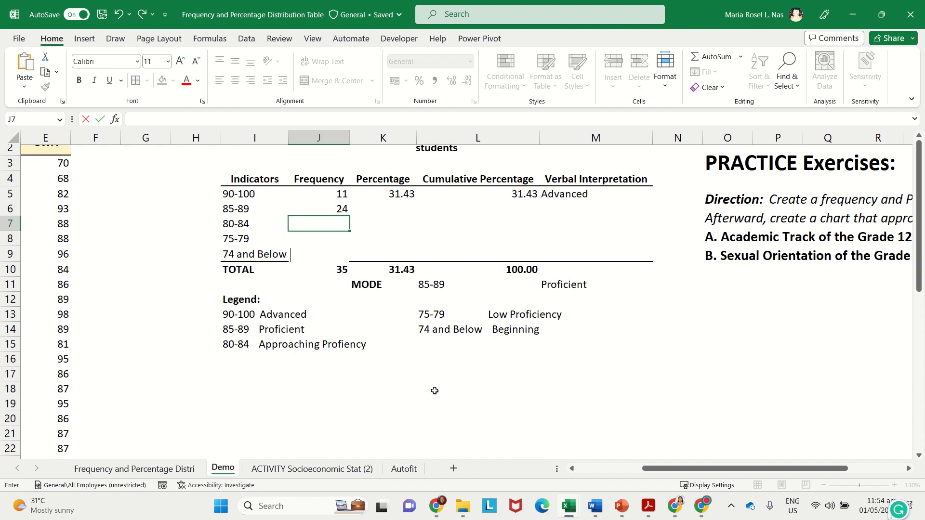
mouse_move(379, 1)
left_click(384, 24)
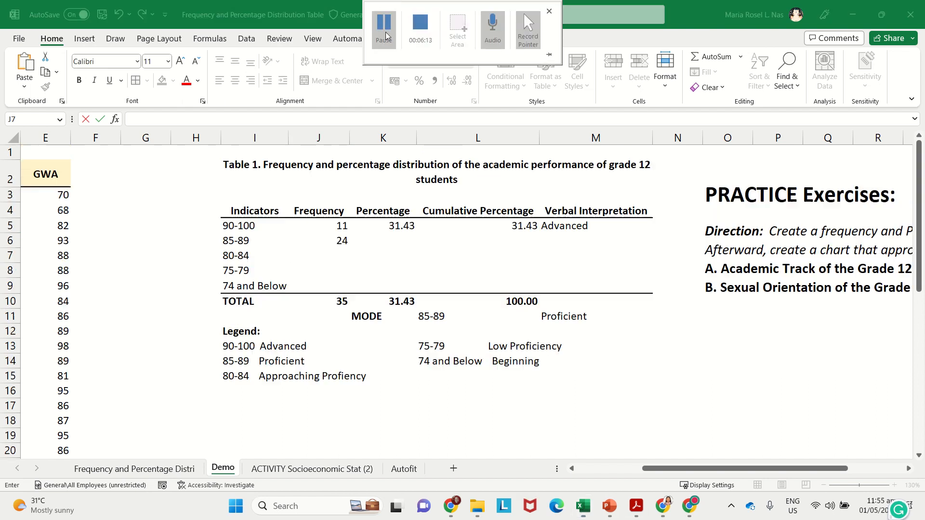
- Start a COUNTIFS formula in the 80-84 Frequency cell J7 with the GWA values E3:E42 as its first criteria range
left_click(335, 252)
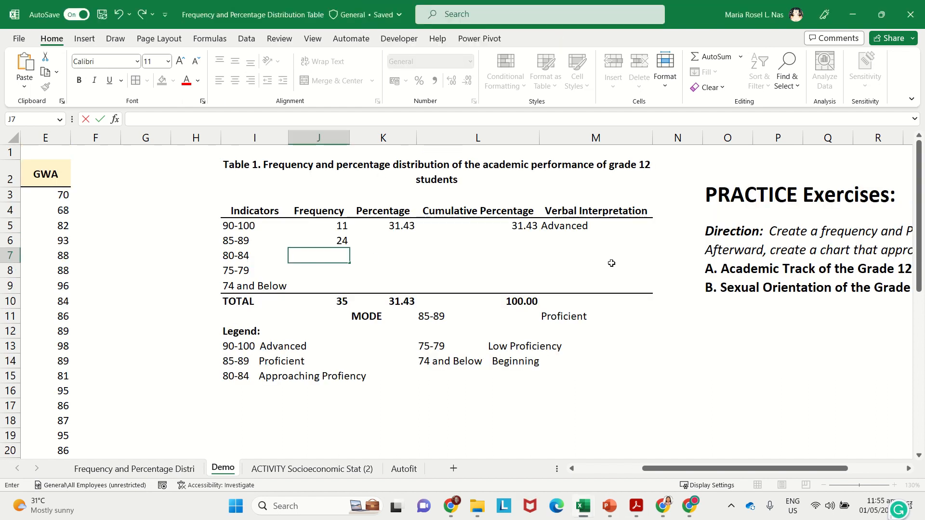
type("=")
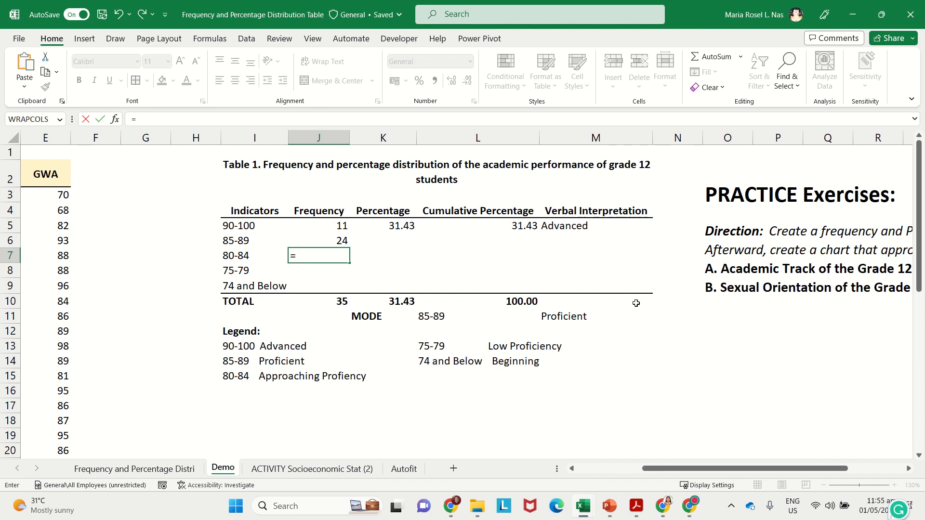
type("count")
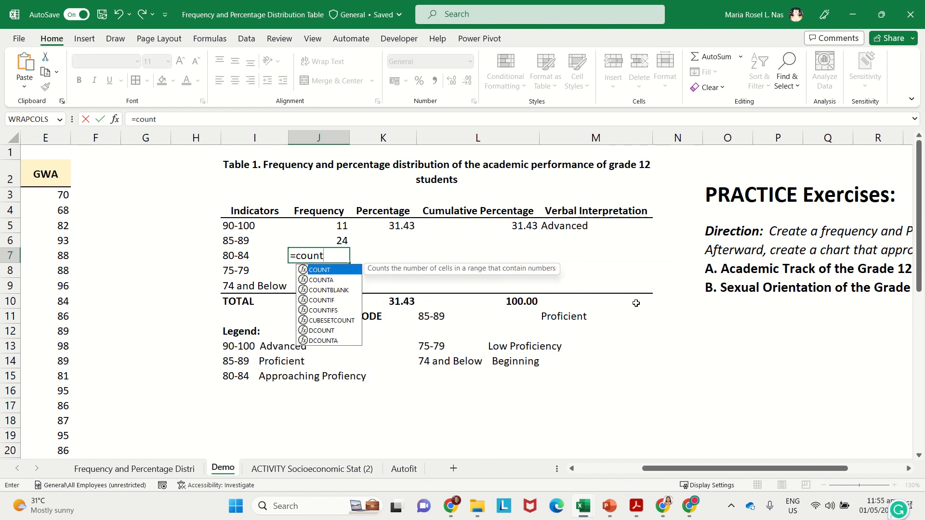
type("ifs")
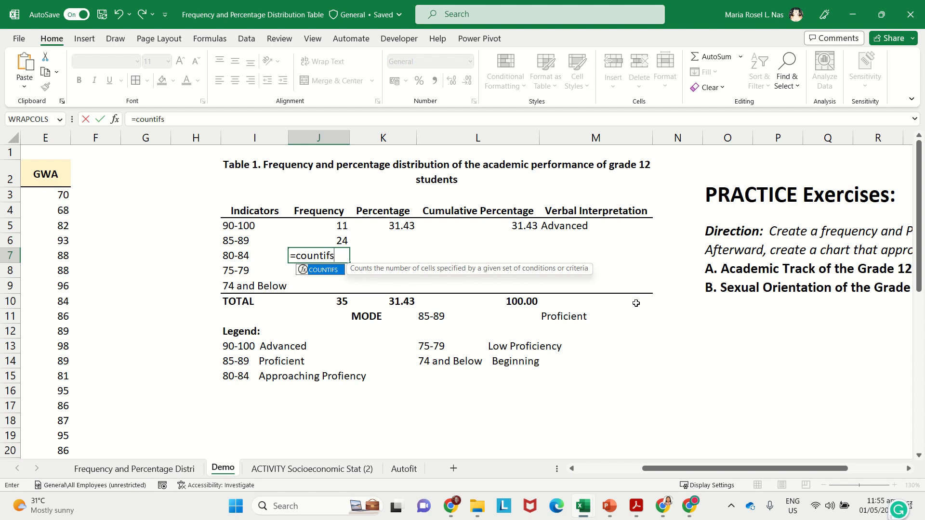
type("(")
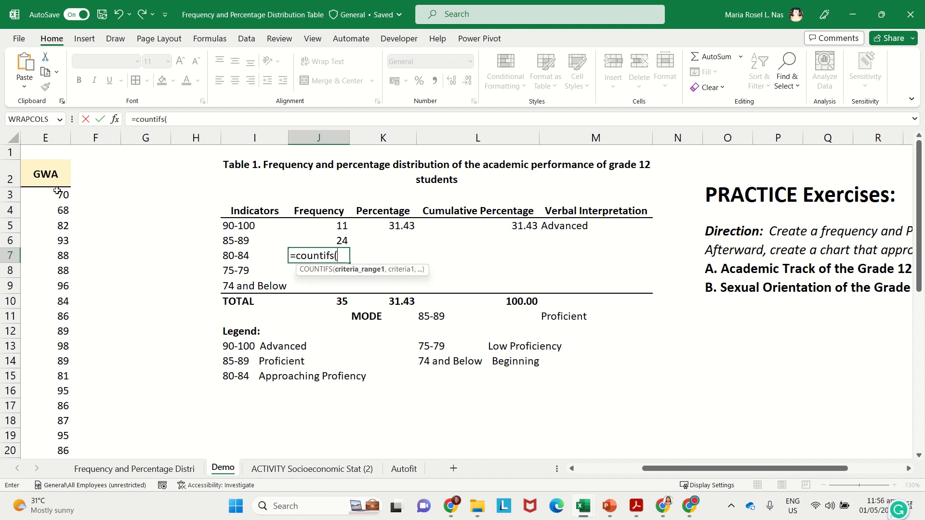
left_click_drag(57, 191, 64, 457)
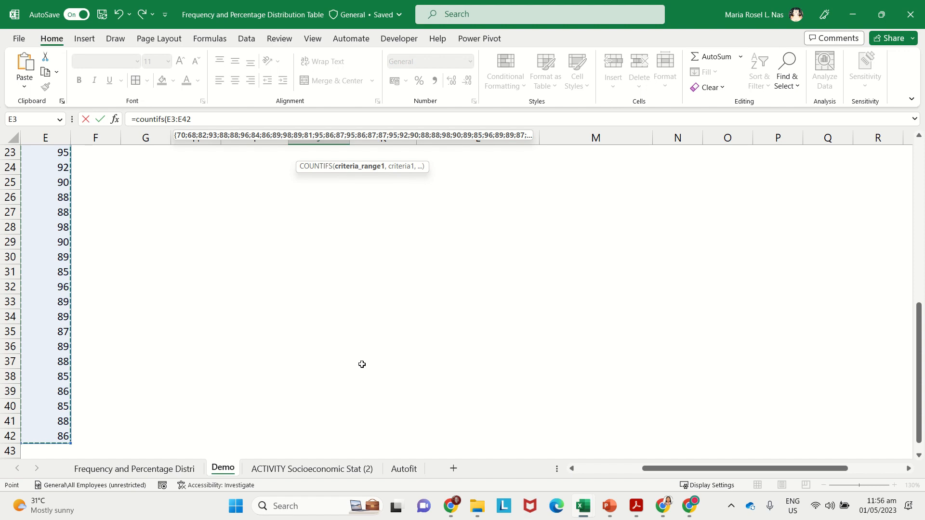
type(",")
scroll(383, 367, "up", 6)
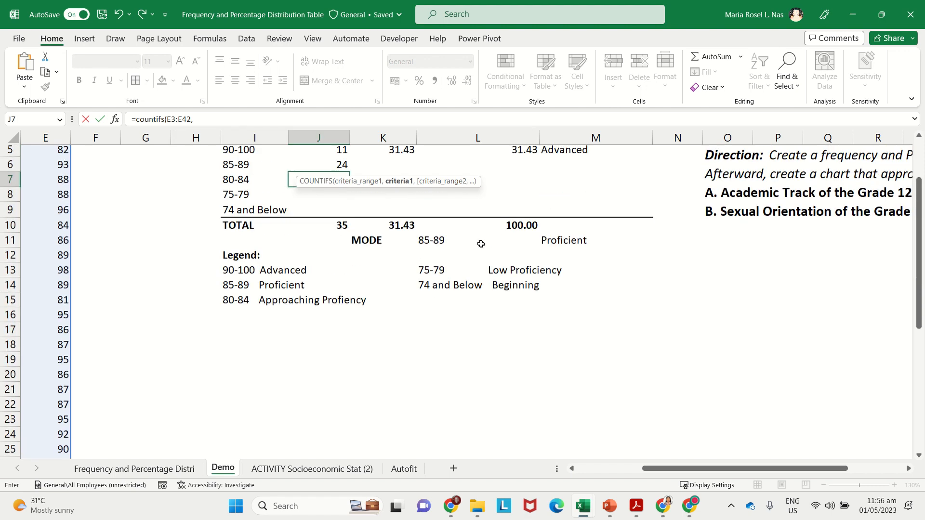
scroll(485, 255, "up", 2)
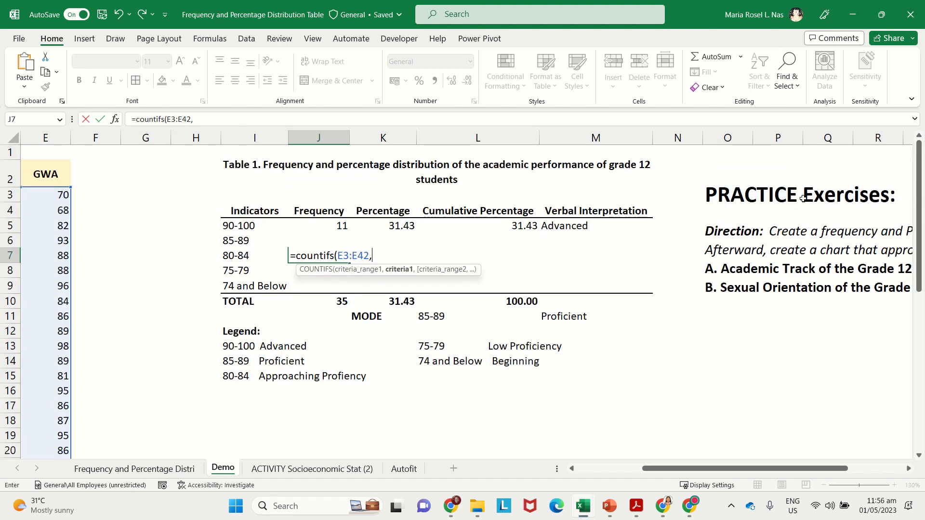
- Complete the COUNTIFS formula in J7 with the criterion ">=80", the second range E3:E42 and the criterion "<=84"
type("\">=80\",")
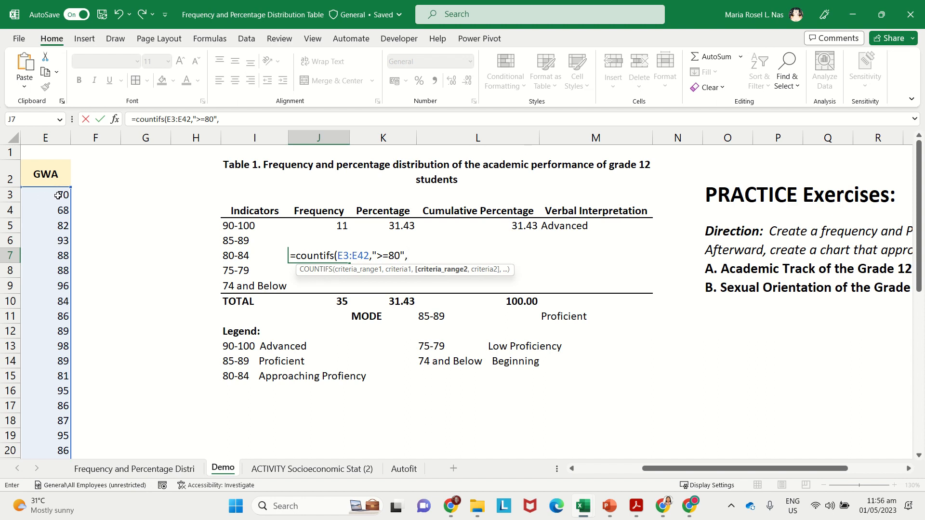
left_click_drag(57, 195, 256, 435)
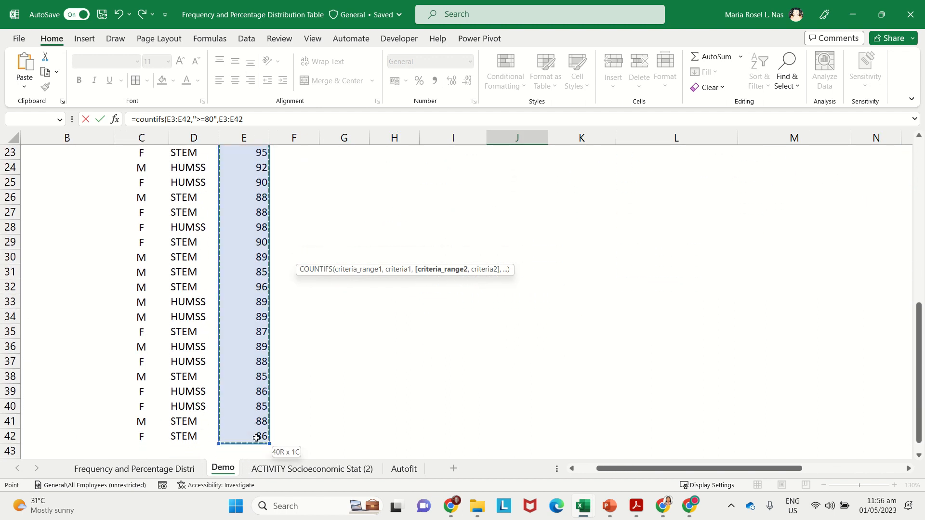
scroll(345, 343, "up", 4)
scroll(346, 343, "up", 4)
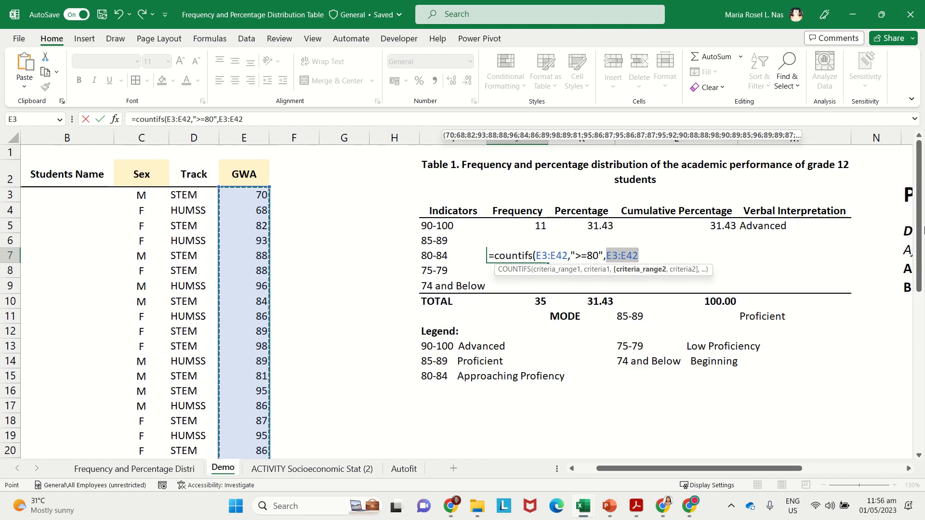
type(",")
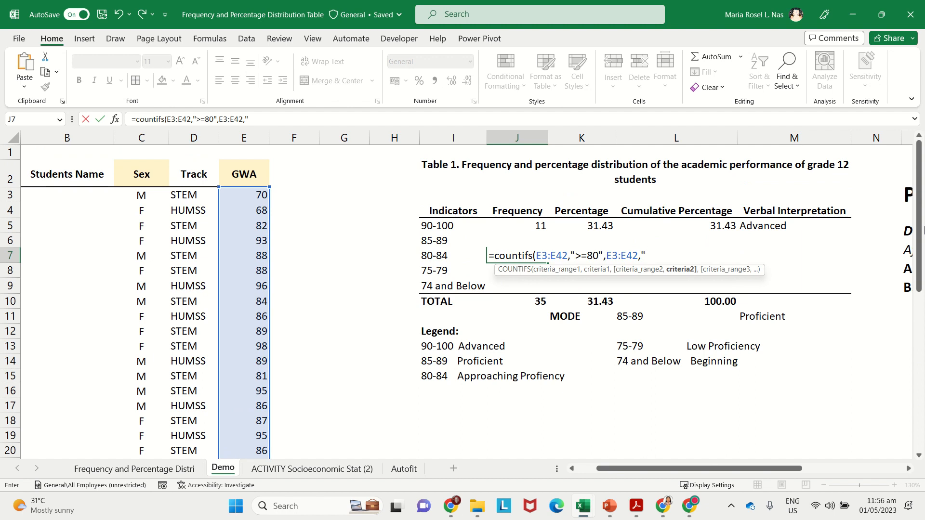
type("\"<=84\")")
key("Return")
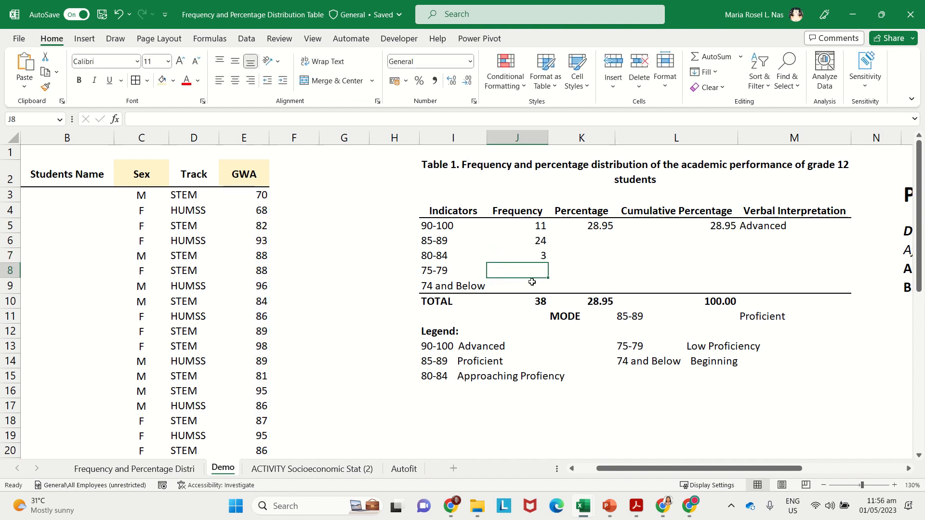
- Start a COUNTIFS formula in the 75-79 Frequency cell J8 with the GWA values E3:E42 as its first criteria range
type("=countif")
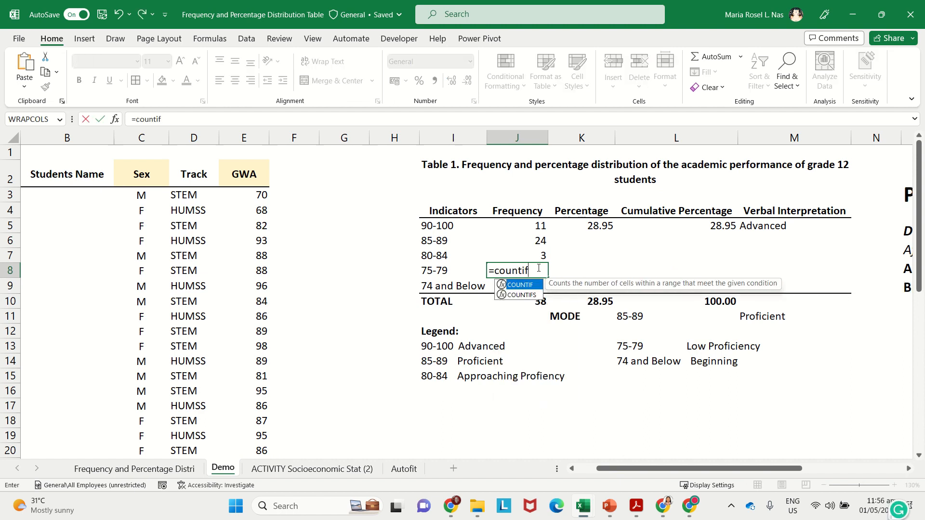
type("s(")
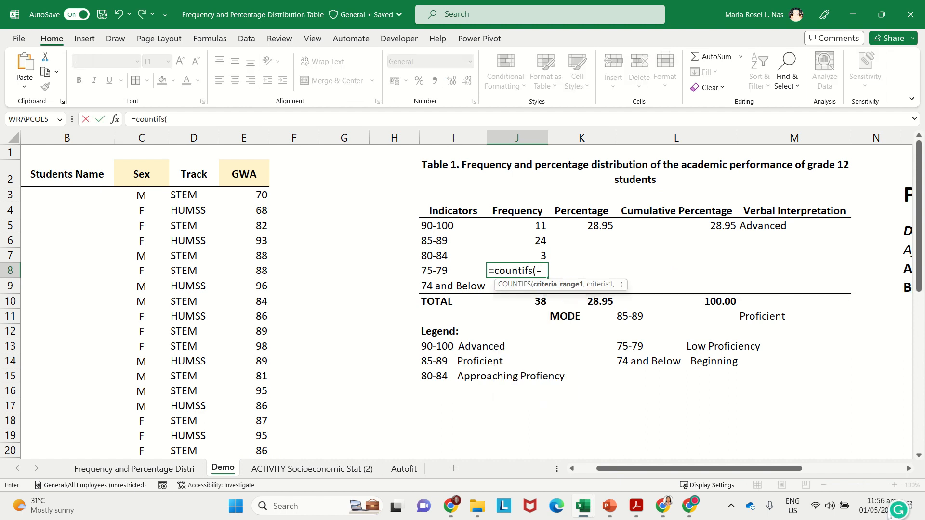
left_click(246, 194)
left_click_drag(245, 240, 264, 413)
type(",")
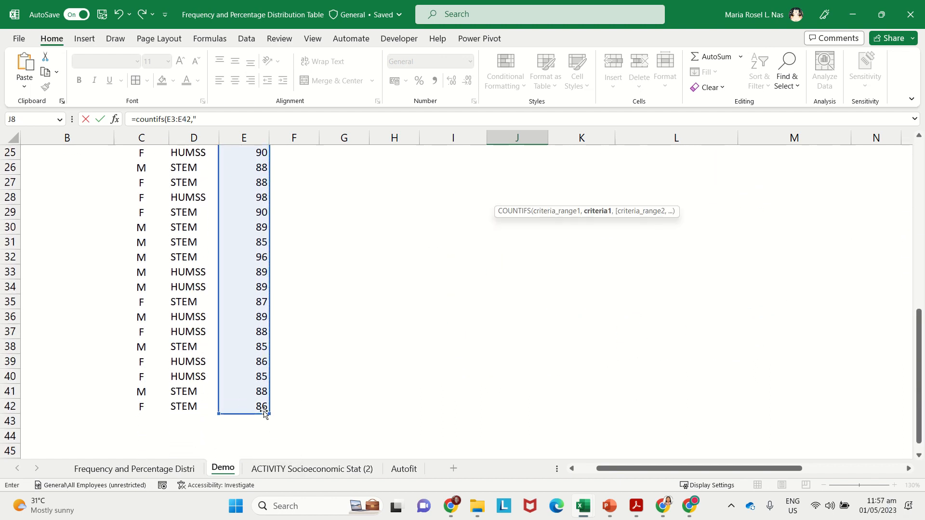
type("\"")
scroll(286, 402, "up", 8)
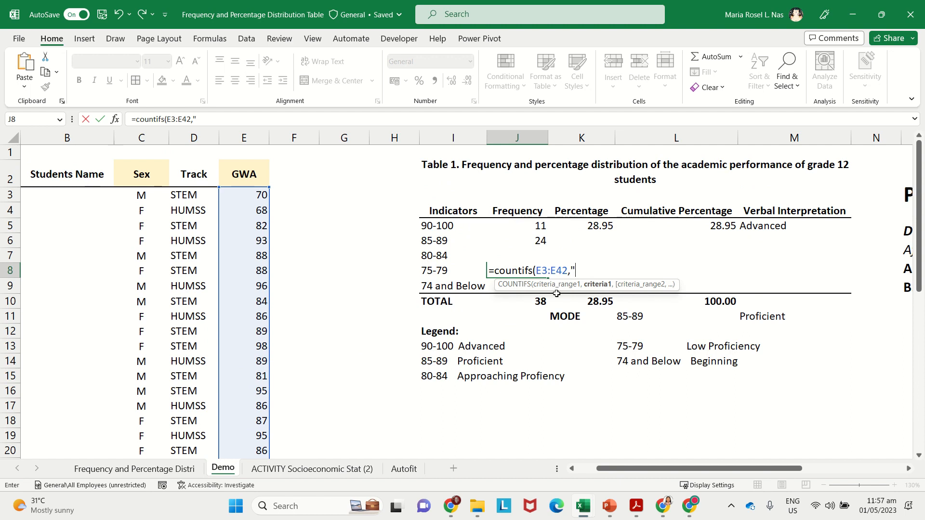
- Complete the COUNTIFS formula in J8 with the criterion ">=75", the second range E3:E42 and the criterion "<=79"
type(">=75\",")
left_click(253, 194)
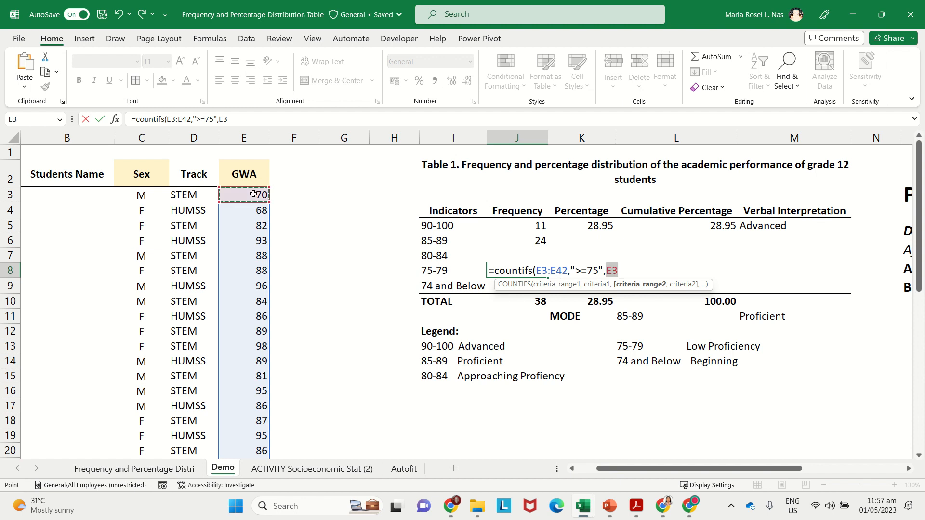
left_click_drag(253, 194, 251, 449)
scroll(629, 337, "up", 7)
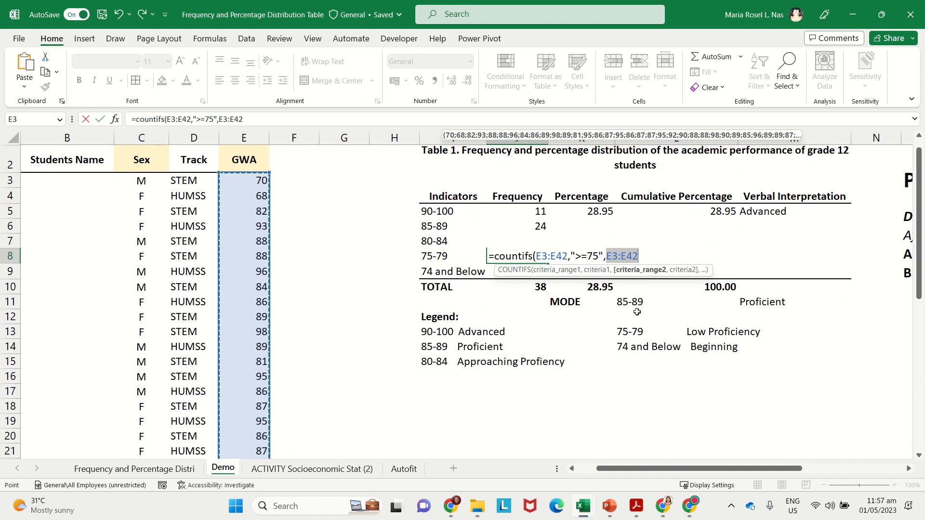
type(",\"<=79")
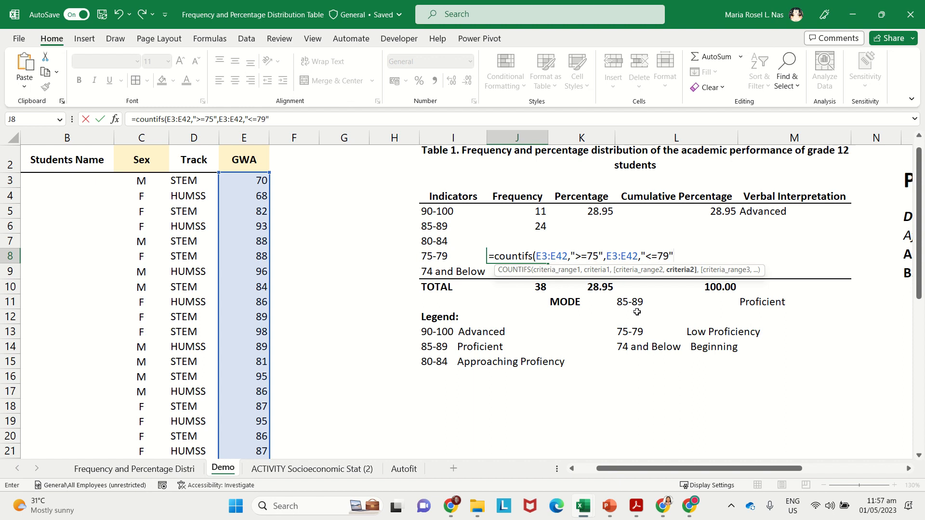
type("\")")
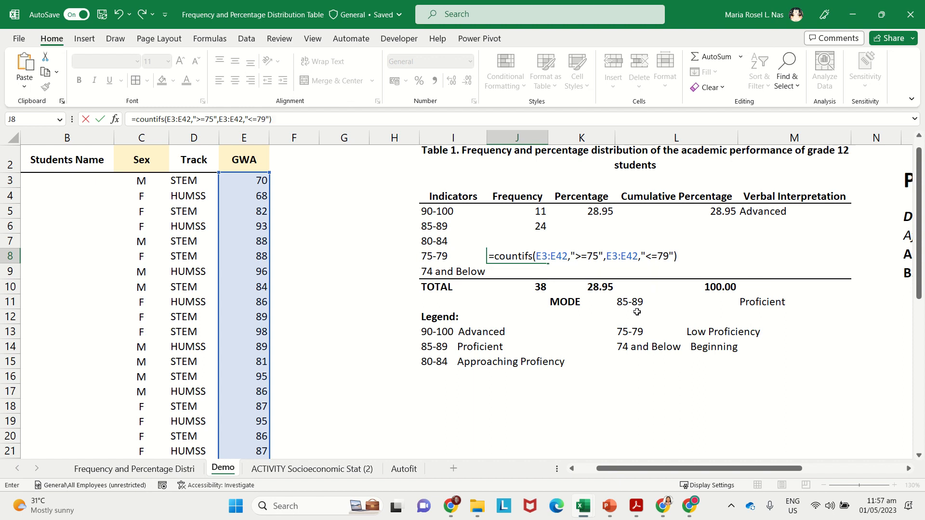
key("Return")
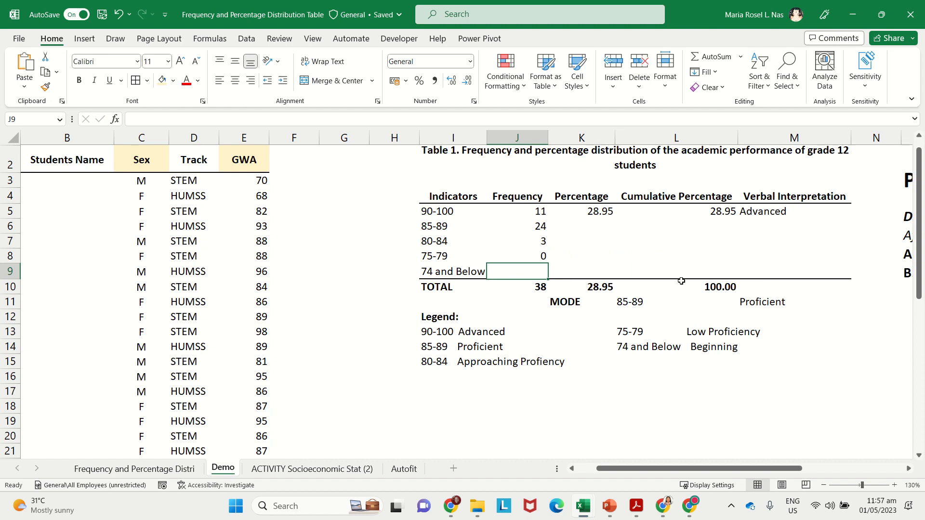
- Enter a COUNTIF formula in the 74 and Below Frequency cell J9 over the GWA values E3:E42 with the criterion "<74"
type("=couni")
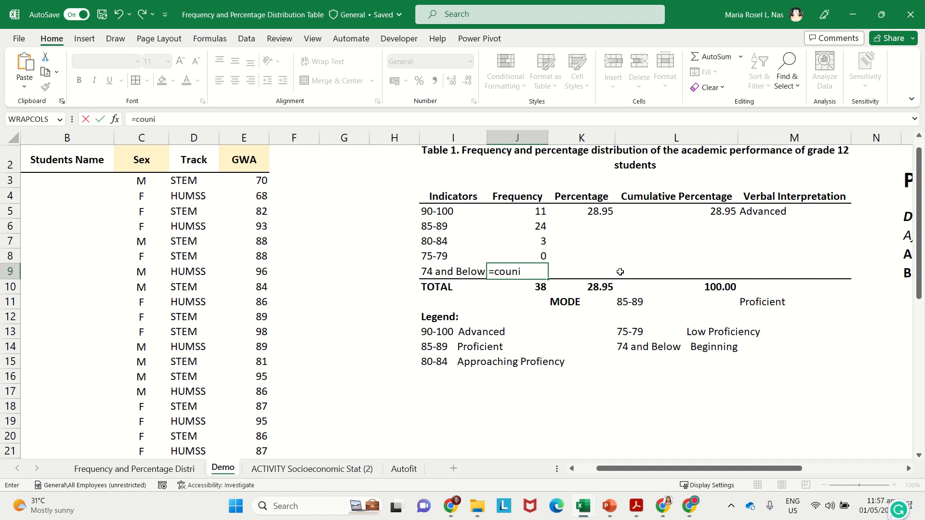
key("BackSpace")
type("tif")
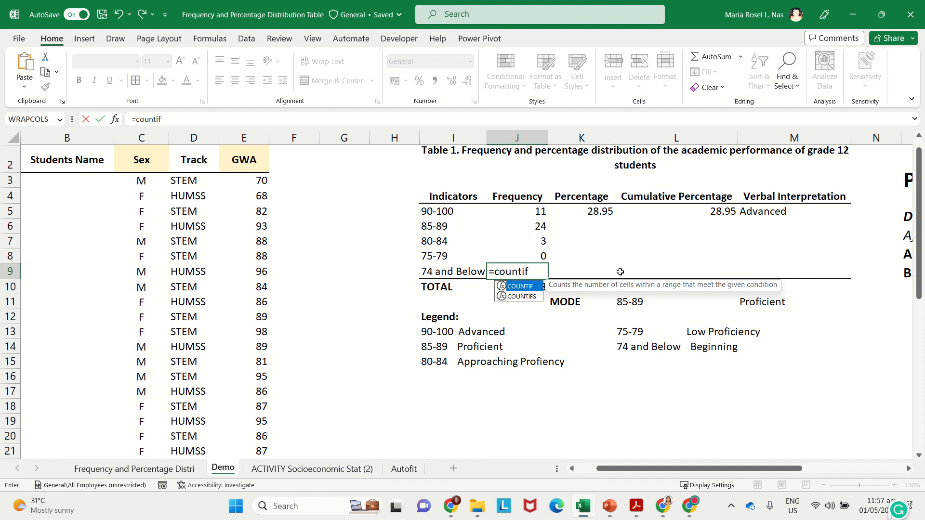
type("(")
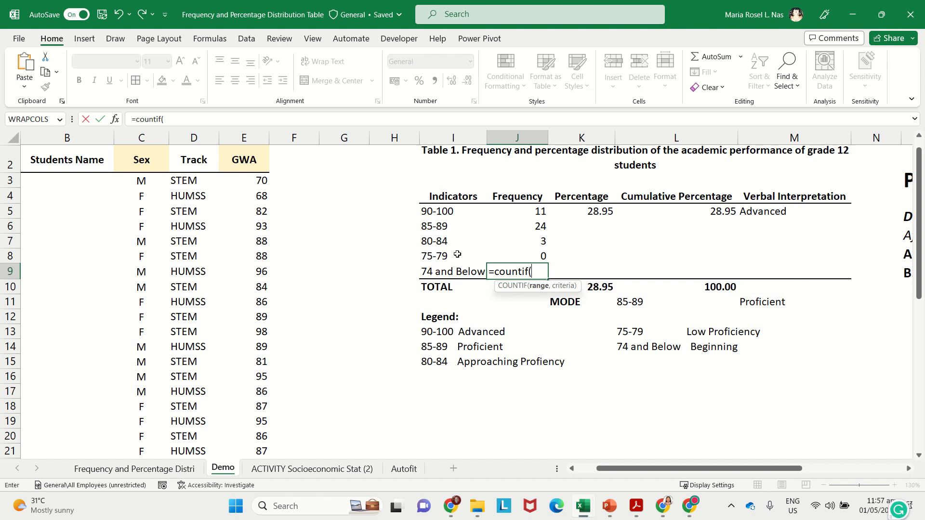
left_click_drag(246, 182, 248, 424)
scroll(399, 383, "up", 8)
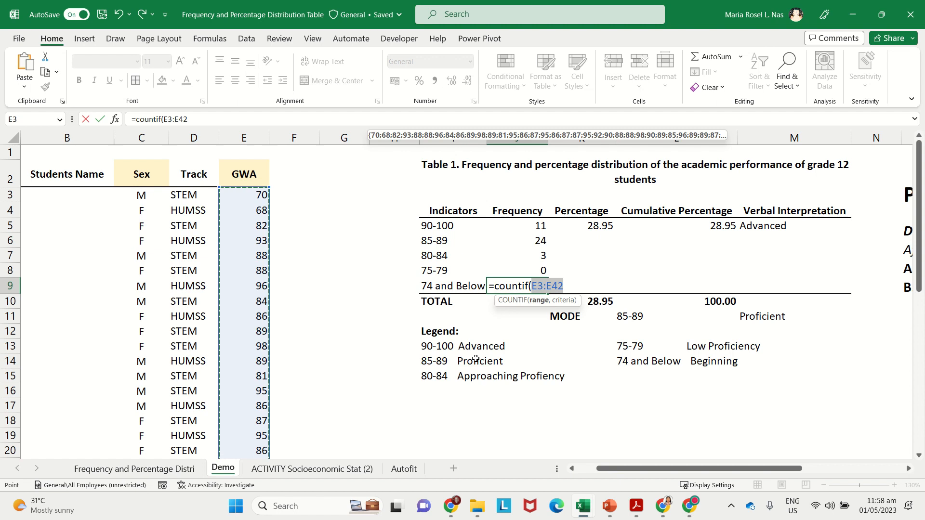
type(",")
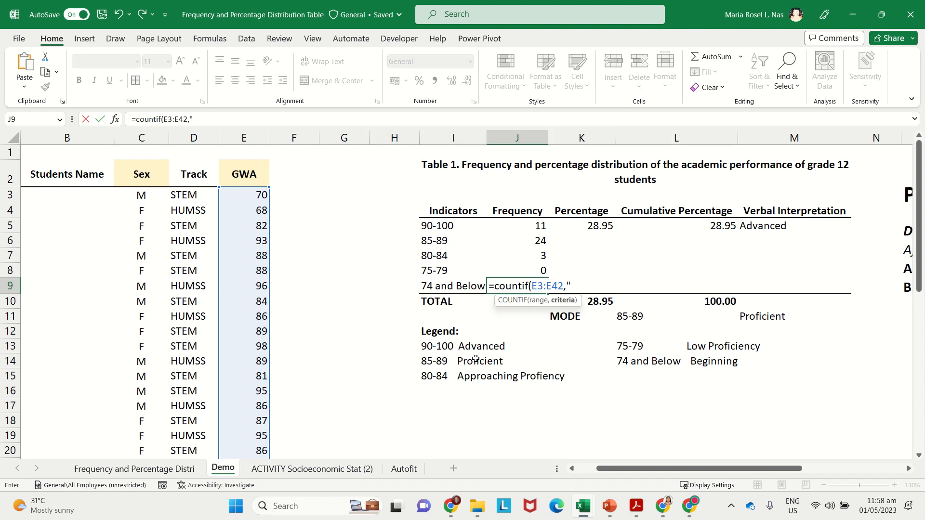
type("\"<74\")")
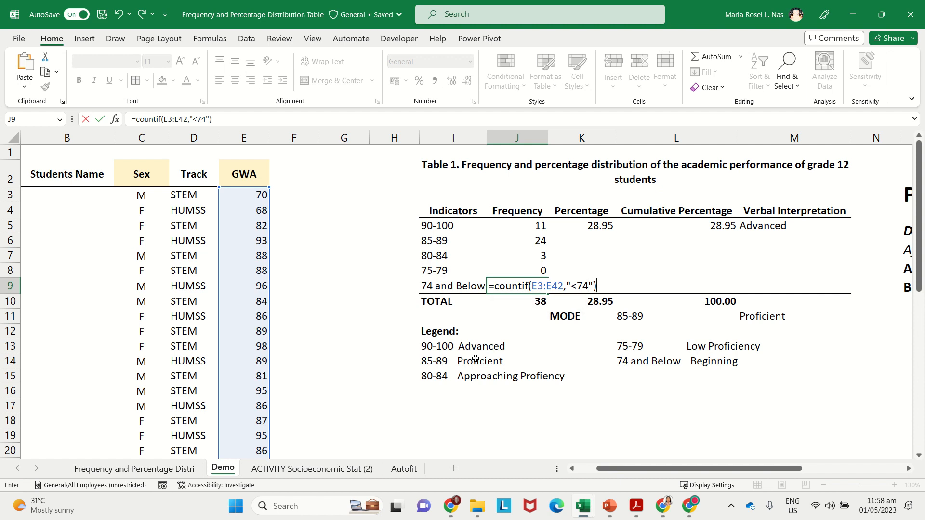
key("Return")
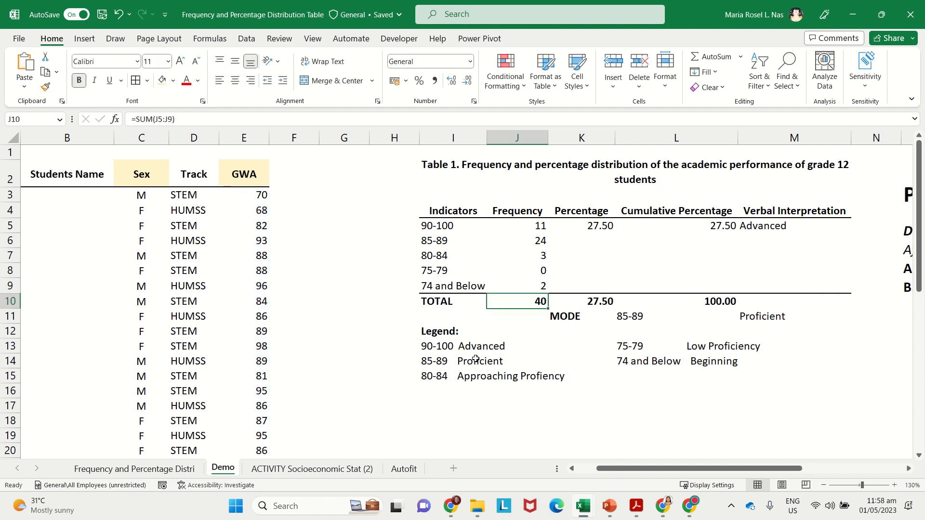
- Clear the TOTAL Frequency cell J10 and re-enter it as a SUM formula over J5:J9
left_click(607, 328)
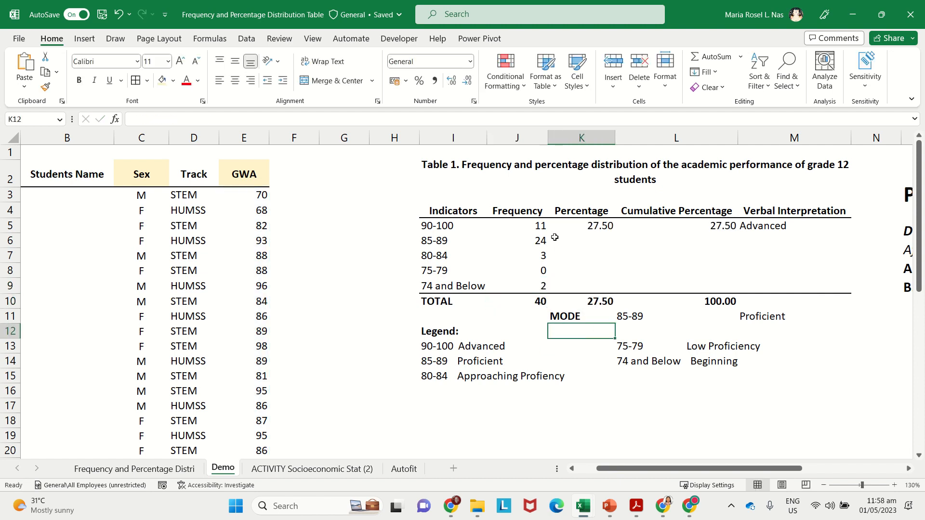
left_click(521, 302)
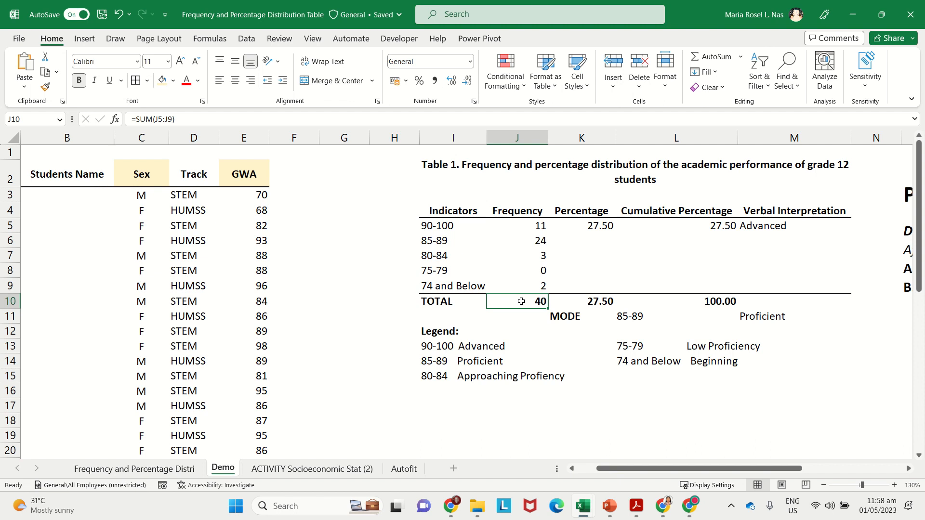
key("Delete")
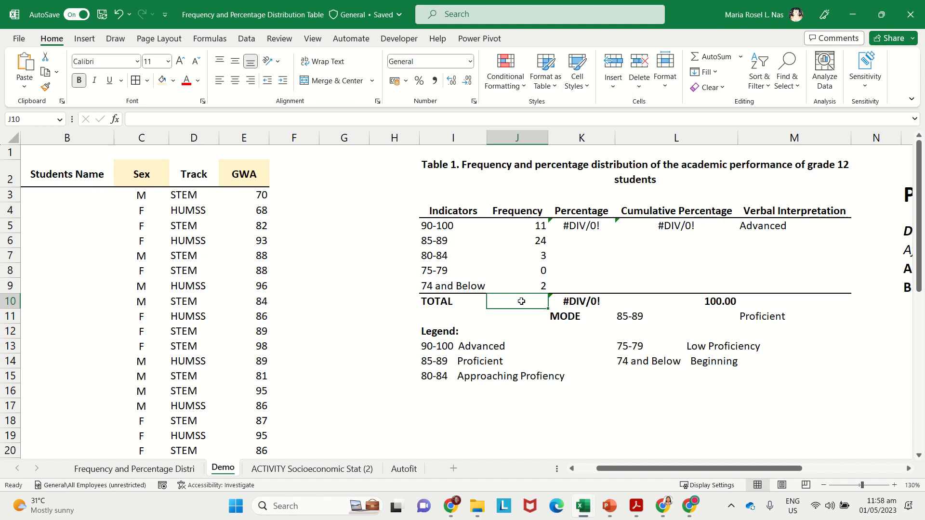
type("=")
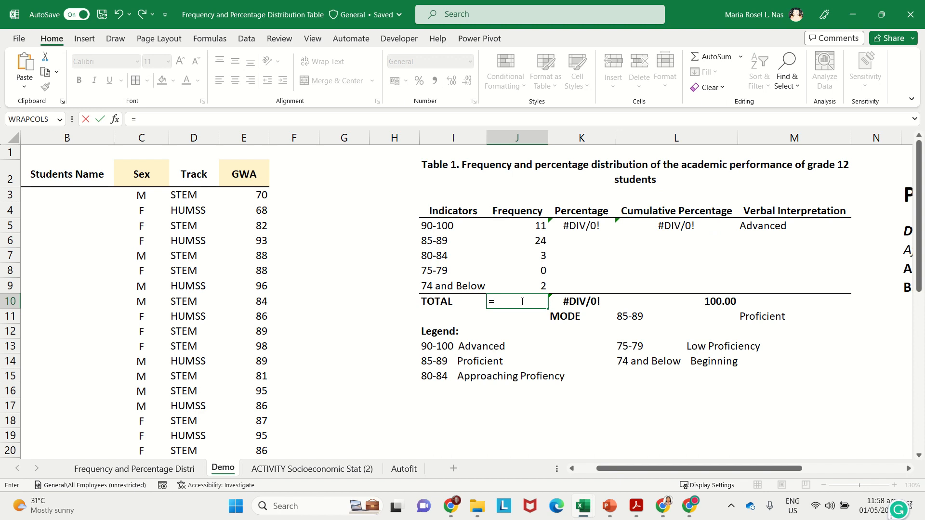
type("sum(")
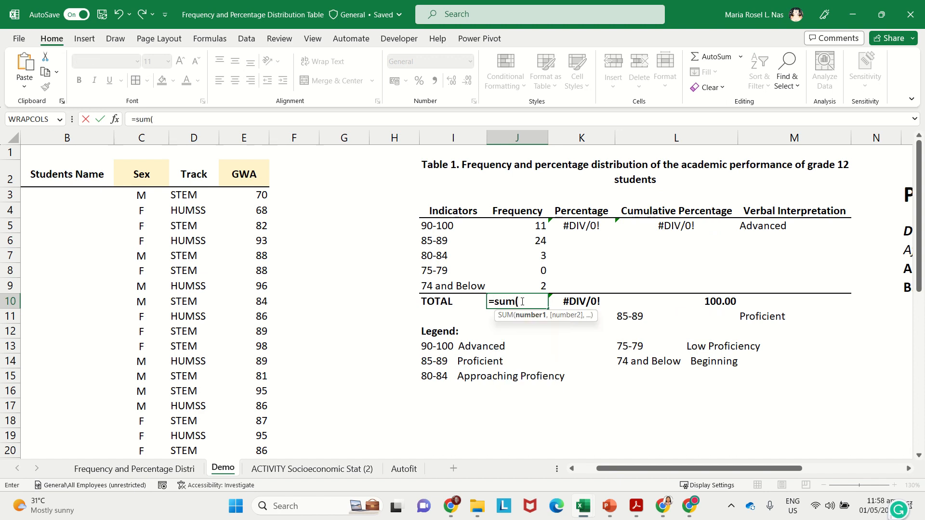
left_click_drag(533, 227, 518, 283)
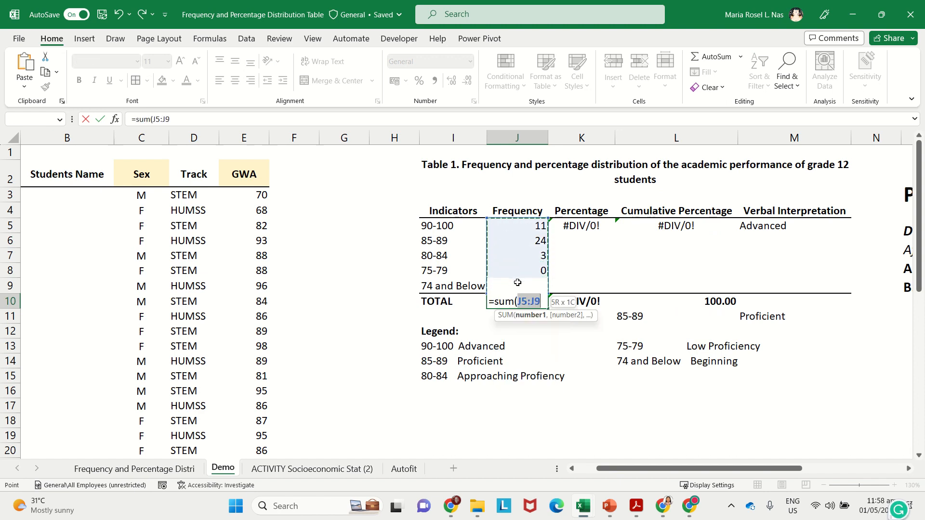
type(")")
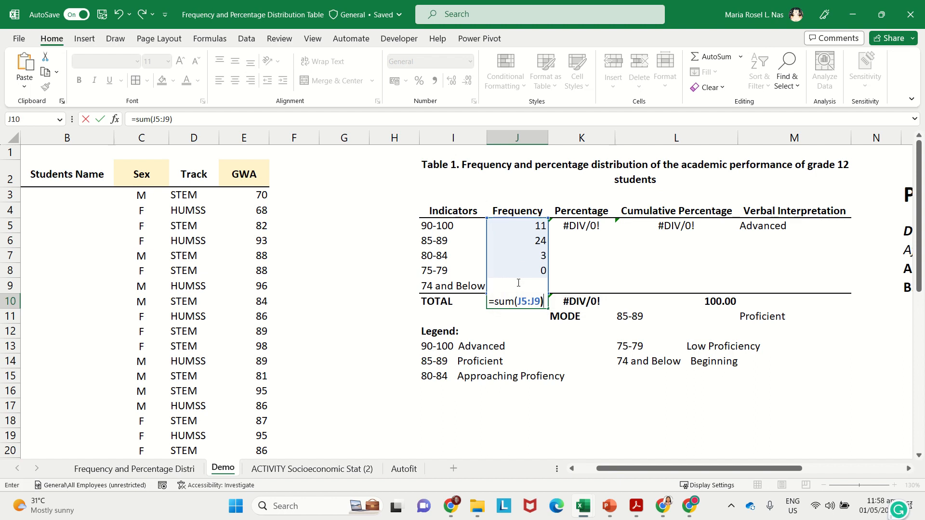
key("Return")
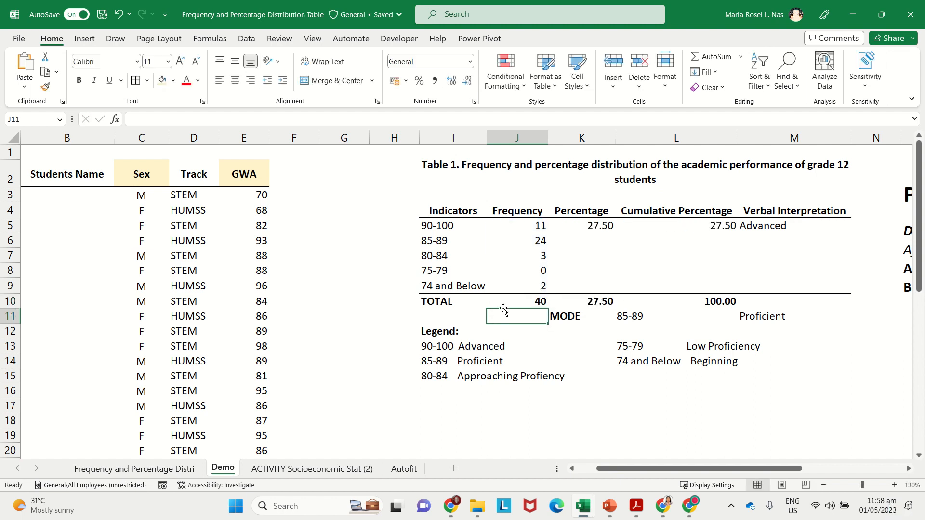
- Review the 90-100 frequency in J5 and the total in J10 as the inputs of the percentage calculation
left_click(511, 302)
left_click_drag(523, 221, 528, 272)
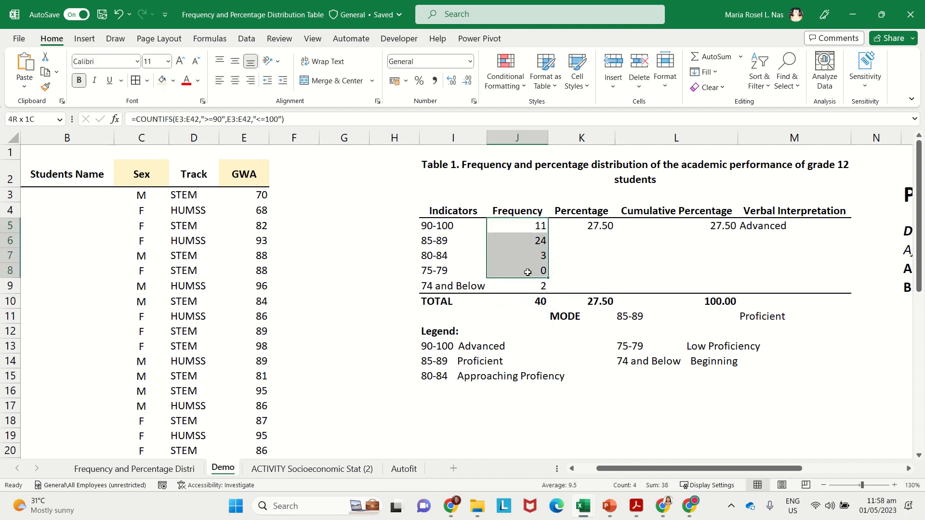
left_click(592, 256)
left_click(590, 225)
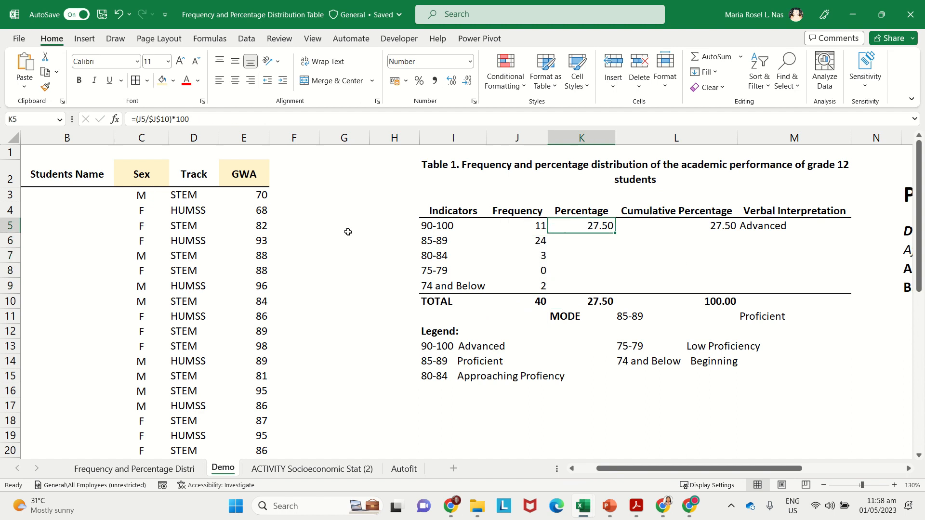
scroll(511, 356, "down", 1)
scroll(510, 354, "up", 1)
left_click(527, 227)
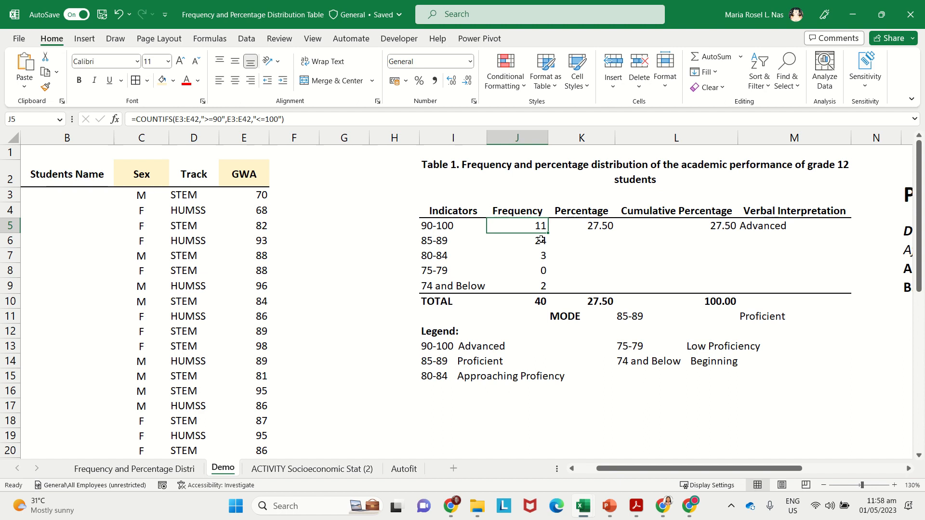
left_click(522, 300)
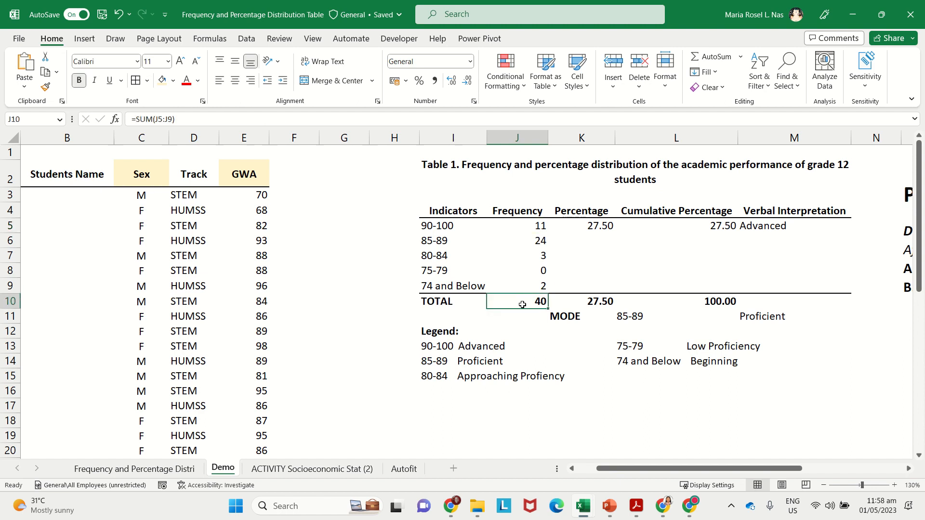
- Examine how the percentage formula in K5 divides the 90-100 frequency by the total and multiplies by 100
left_click(597, 226)
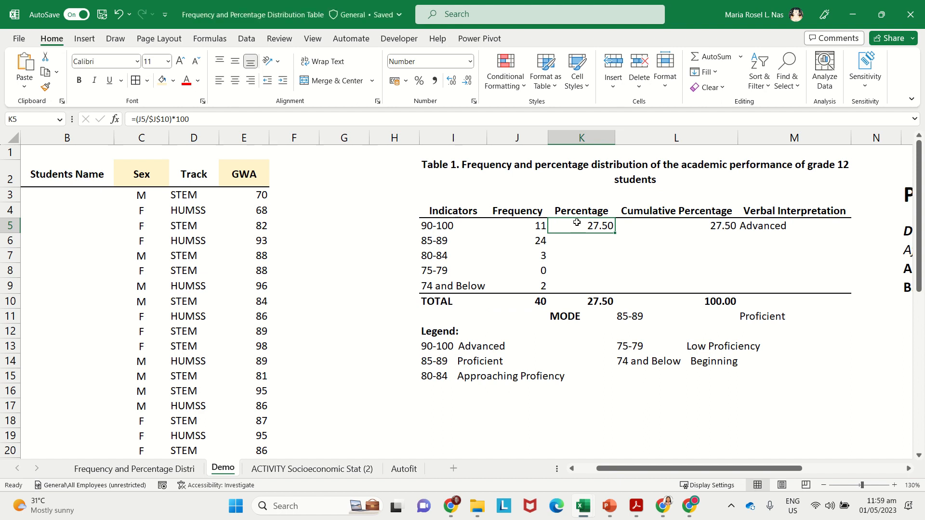
double_click(588, 226)
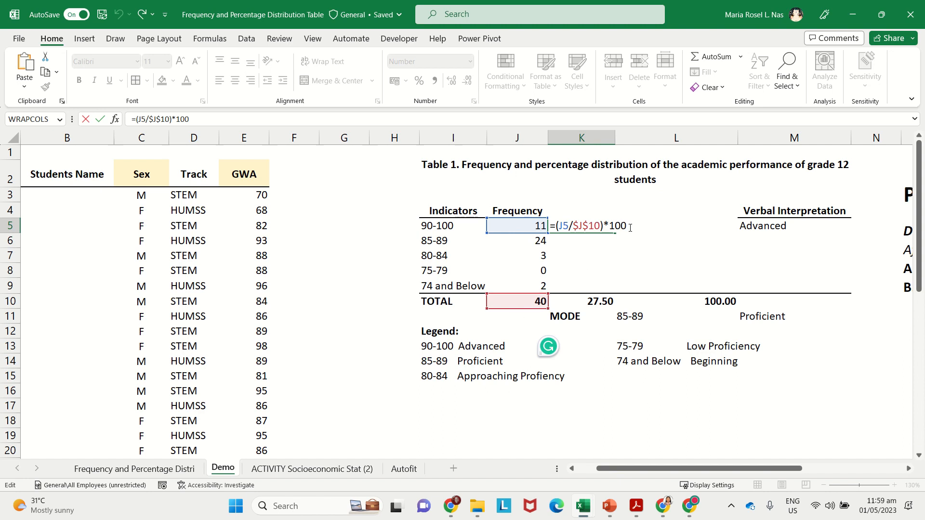
key("Return")
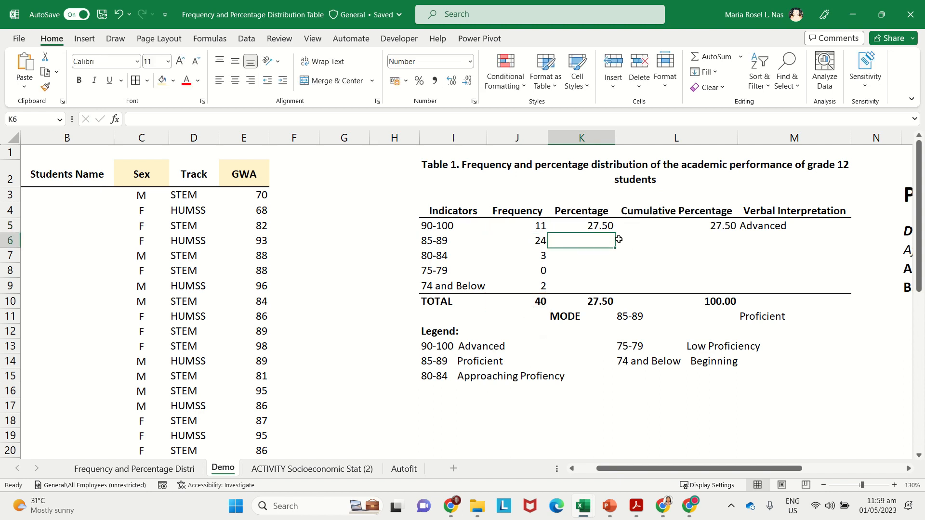
left_click(540, 227)
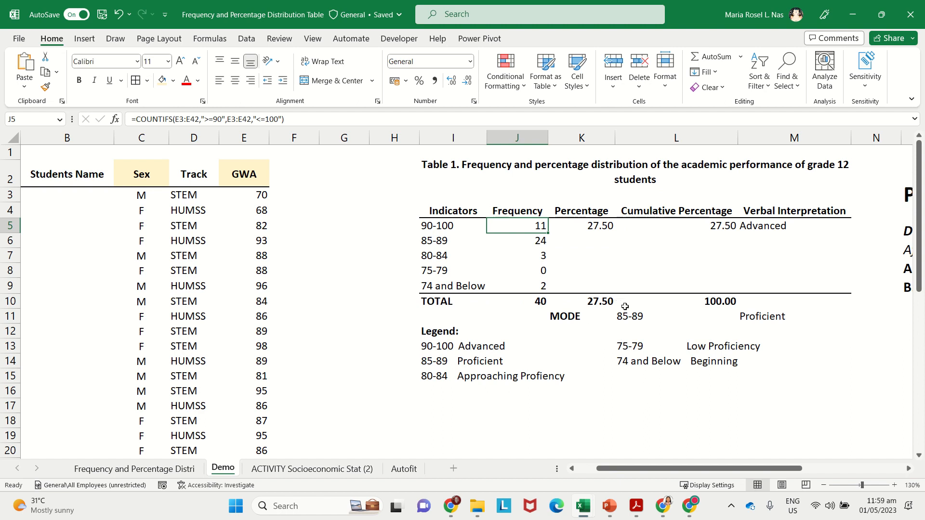
left_click(600, 239)
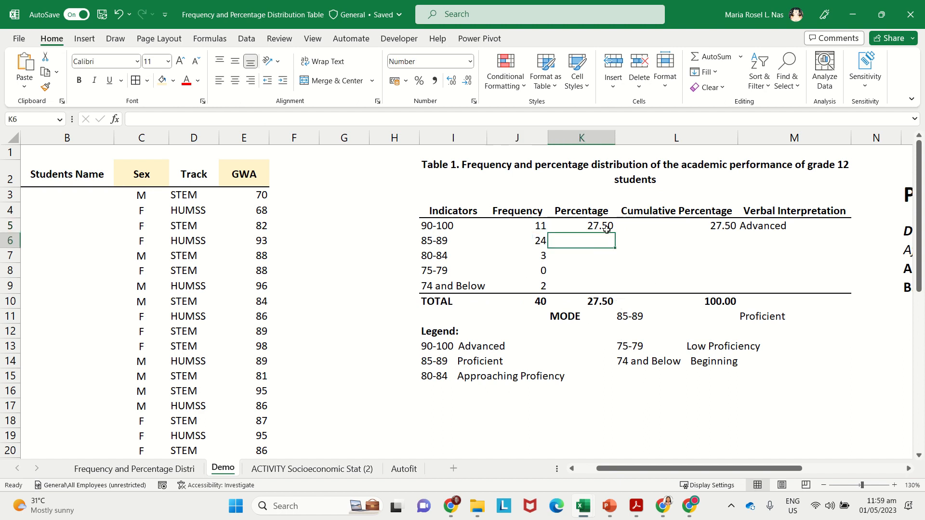
left_click(600, 227)
key("ctrl+z")
double_click(601, 227)
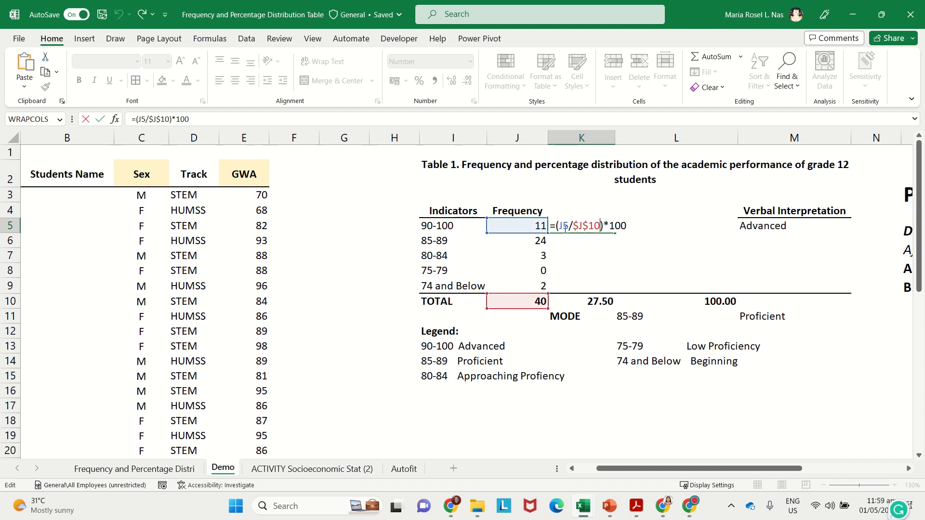
left_click(565, 226)
mouse_move(559, 225)
left_mouse_down()
mouse_move(604, 227)
mouse_move(555, 222)
left_mouse_up()
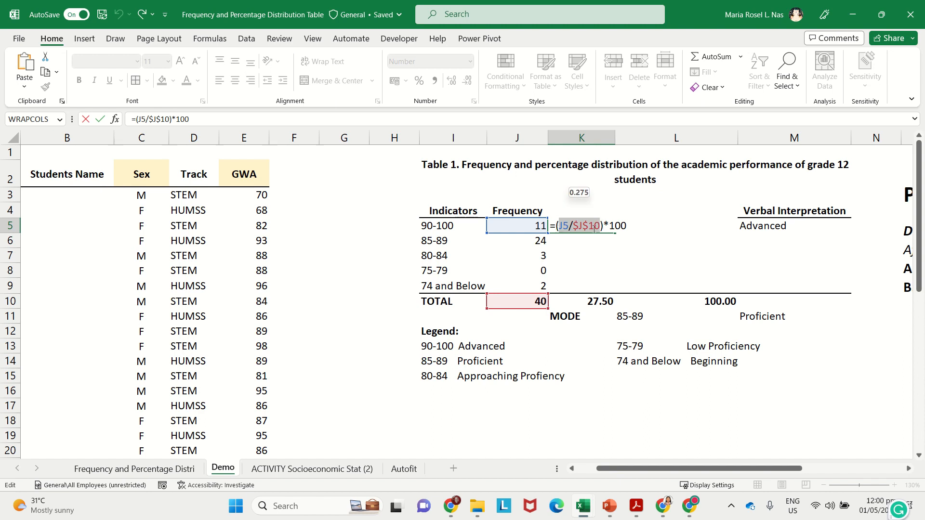
left_click(595, 248)
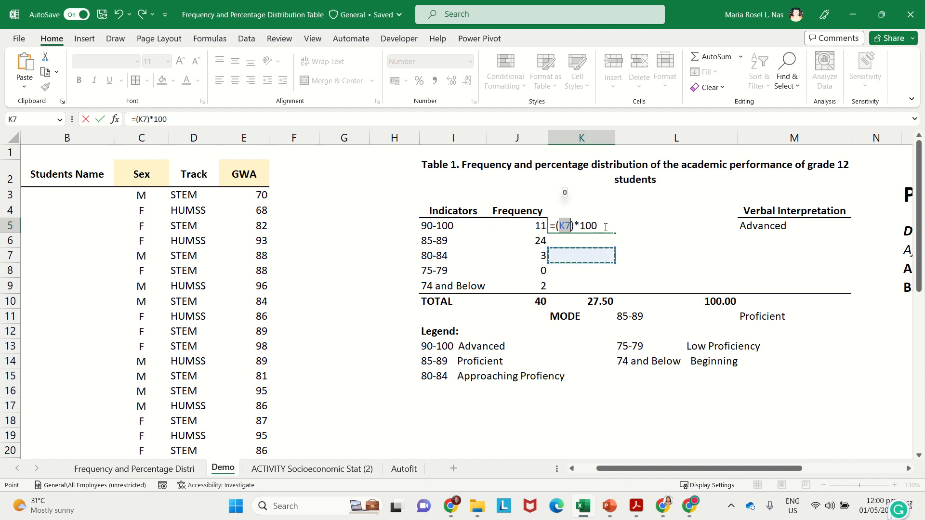
key("Return")
key("ctrl+z")
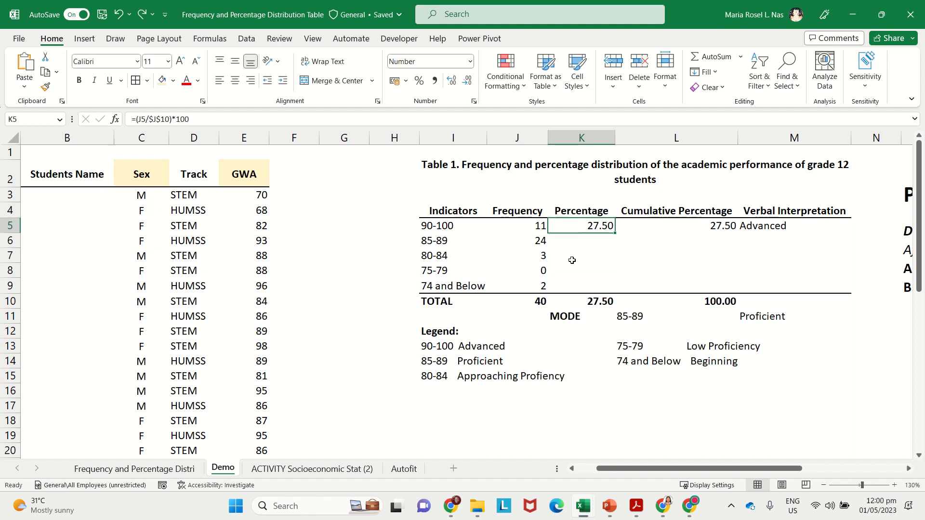
- Start the 85-89 Percentage formula in K6 by dividing J6 by J10 inside an opening parenthesis
left_click(592, 237)
type("=")
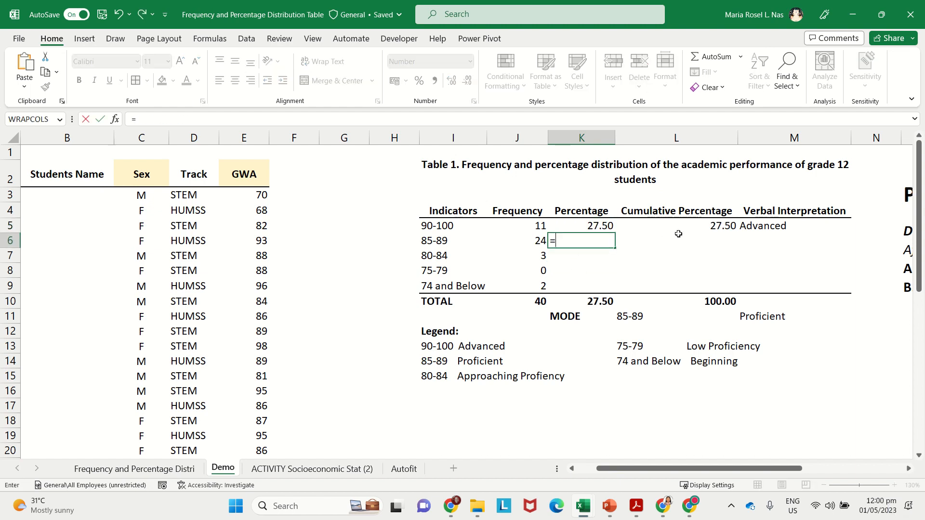
left_click(526, 240)
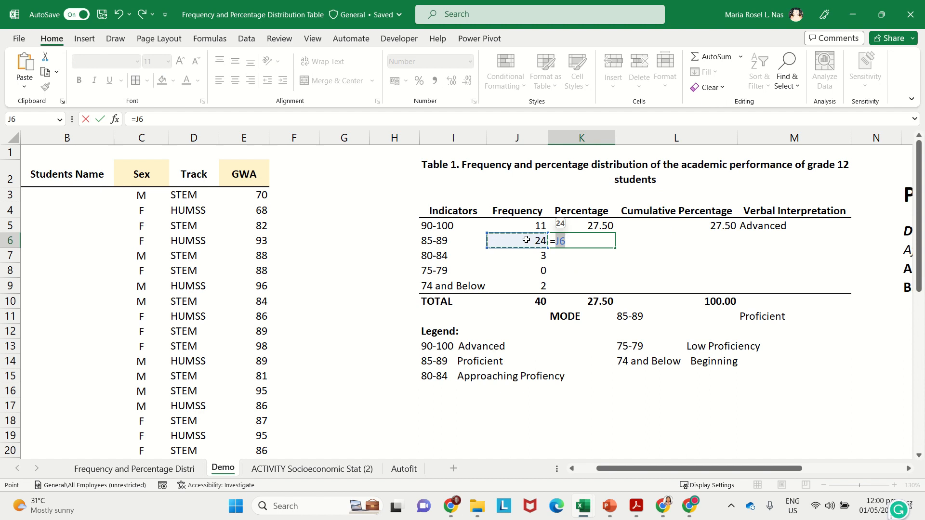
key("BackSpace")
type("(")
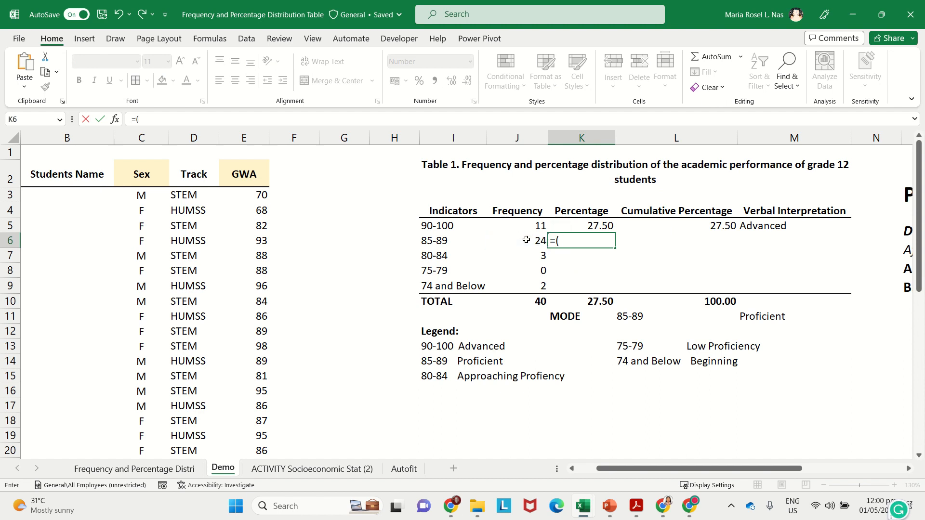
left_click(526, 240)
type("/")
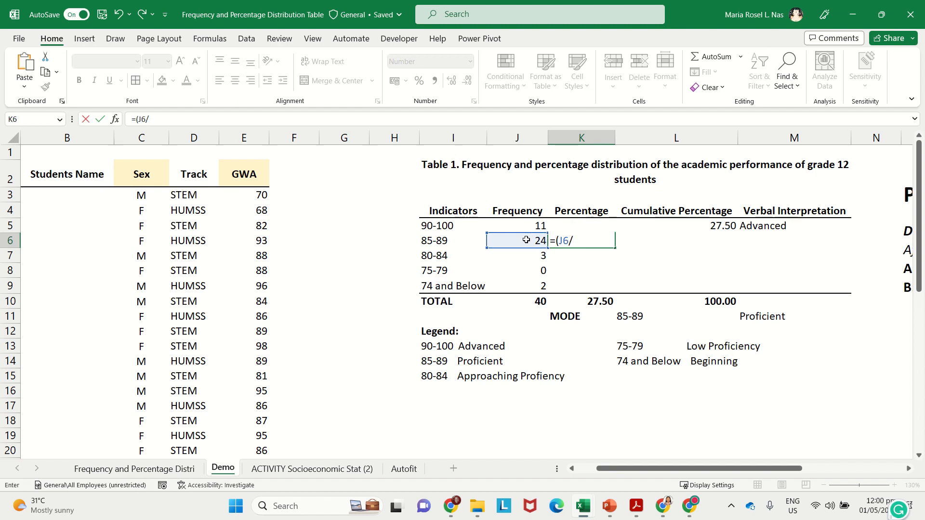
left_click(530, 302)
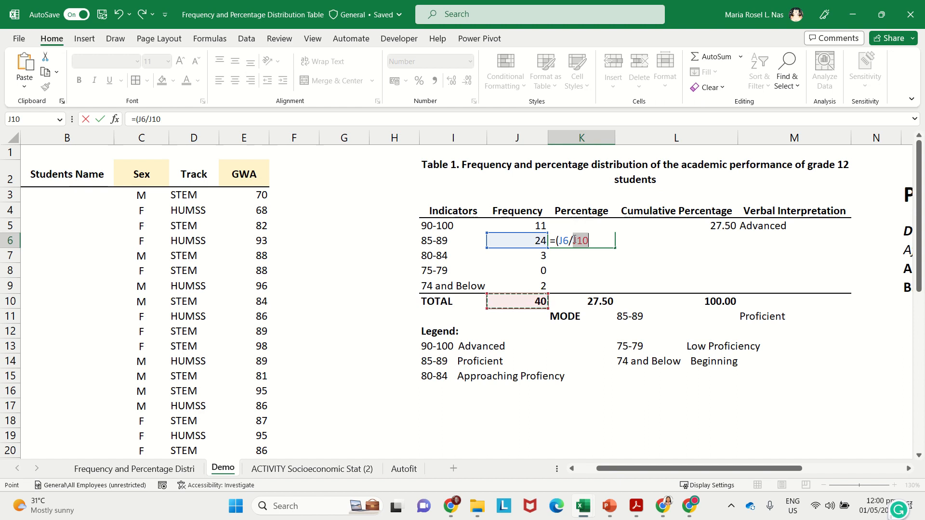
- Make the J10 reference in K6 absolute and complete the formula as =(J6/$J$10)*100
left_click(597, 241)
key("Left")
key("Left")
key("Left")
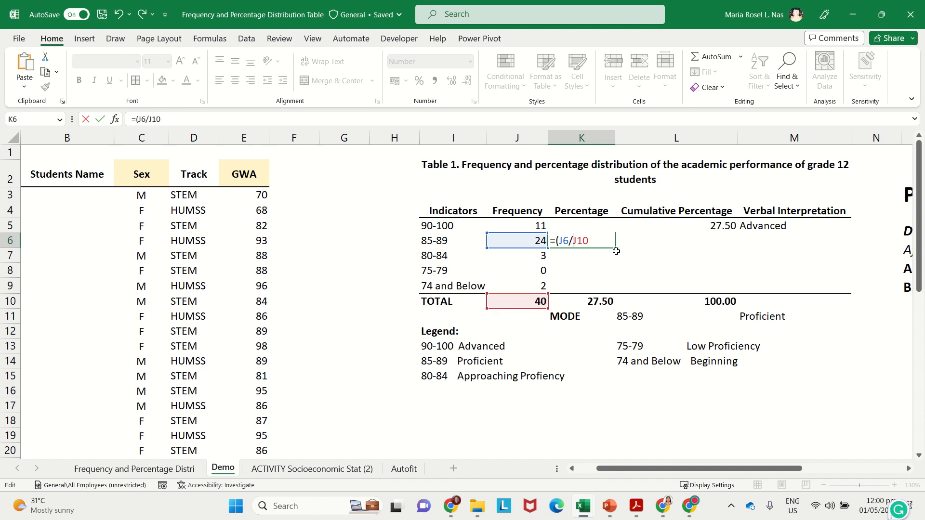
type("$J$10")
type(")")
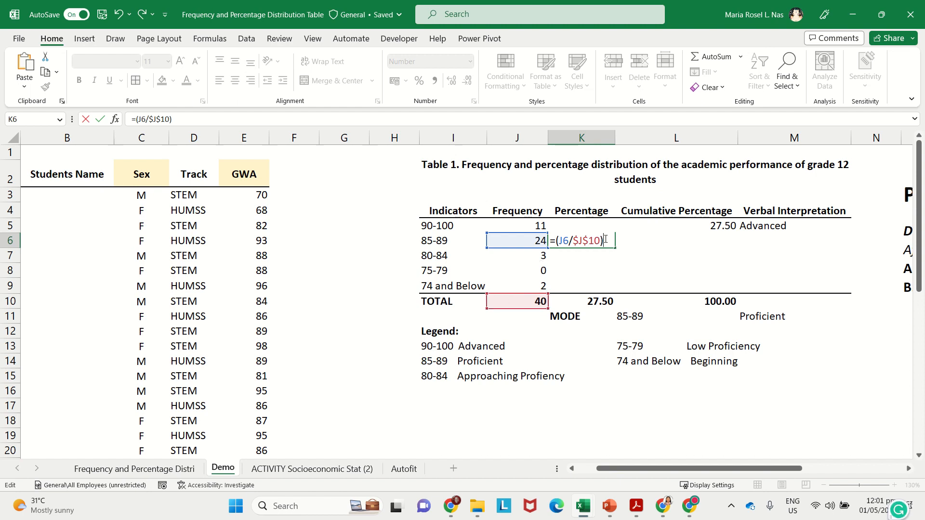
type("*100")
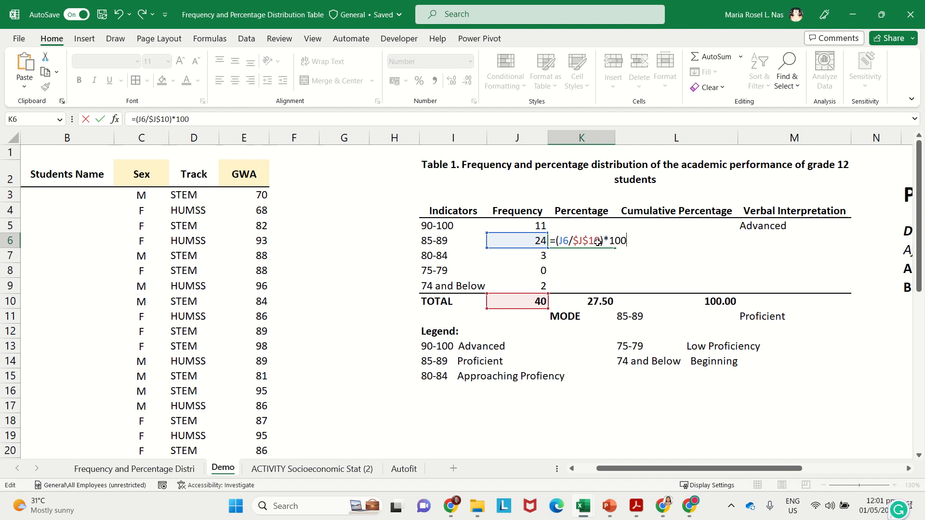
key("Return")
left_click(605, 243)
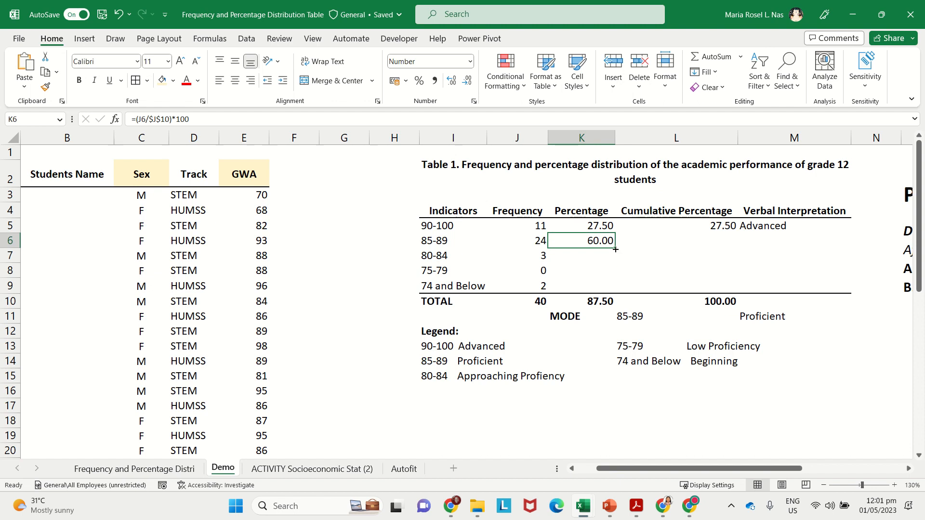
left_click_drag(615, 249, 610, 289)
left_click(622, 252)
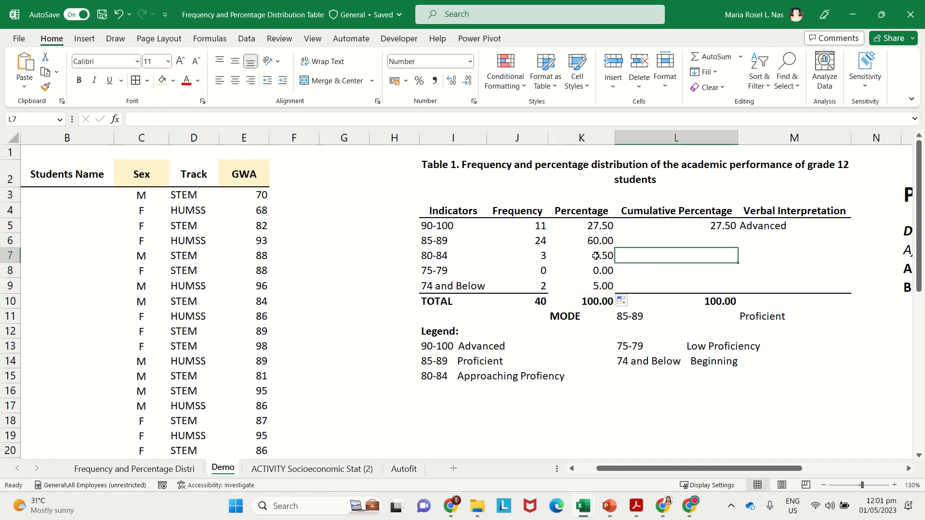
left_click(595, 256)
key("ctrl+z")
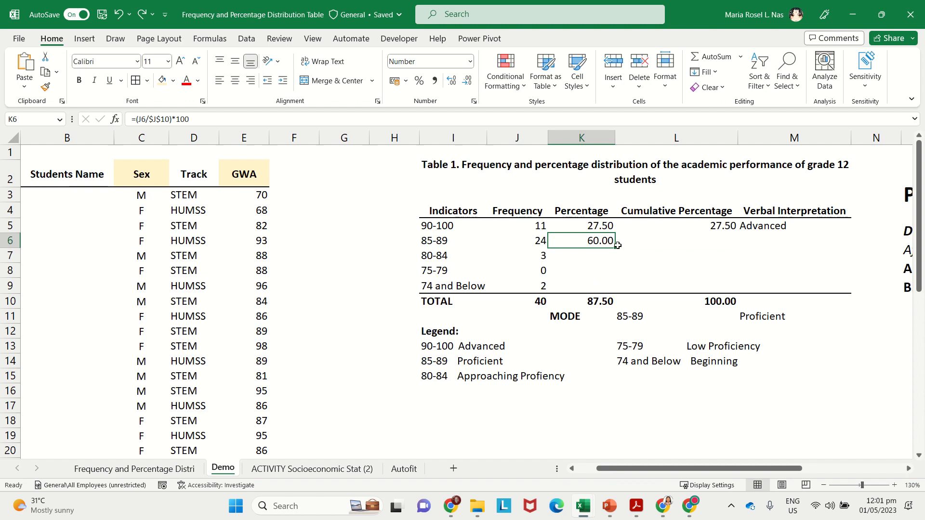
- Fill the K6 percentage formula down through K9 and check the copied formula in K7
left_click_drag(616, 248, 616, 292)
left_click(659, 264)
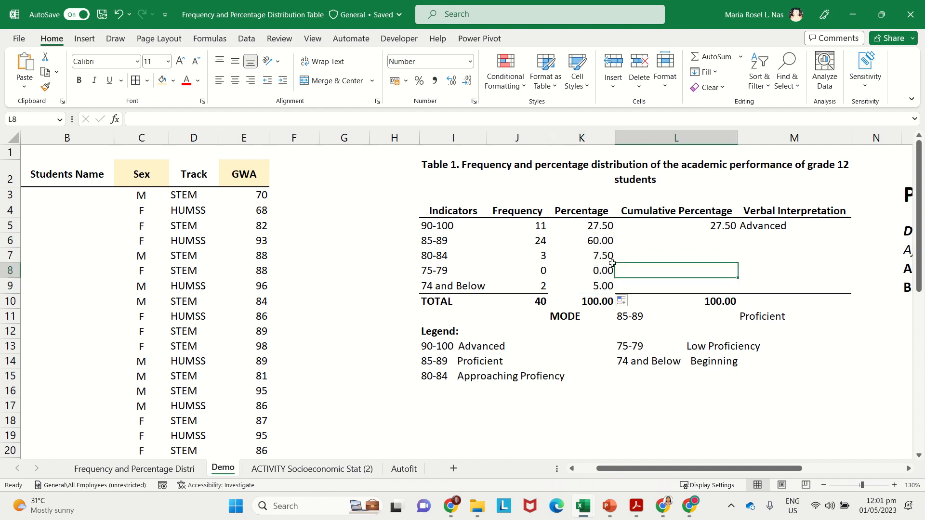
left_click(602, 258)
double_click(603, 259)
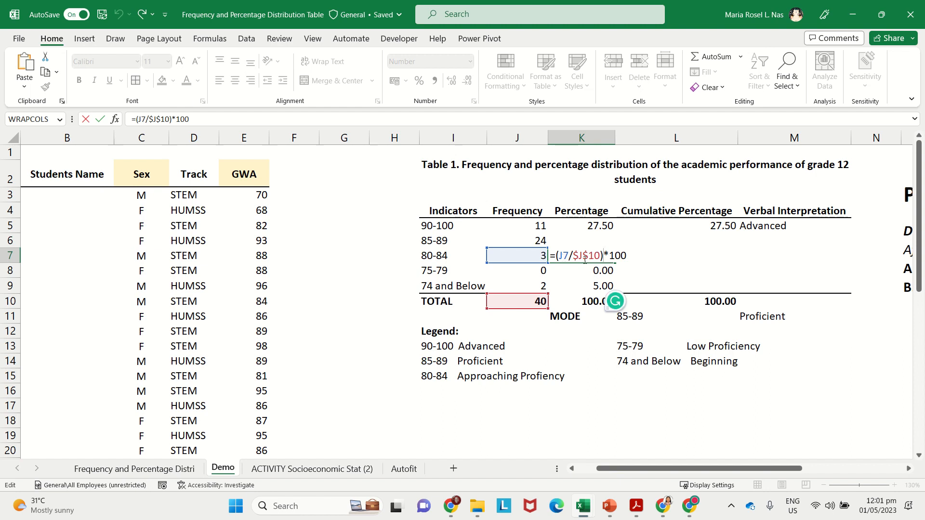
key("Return")
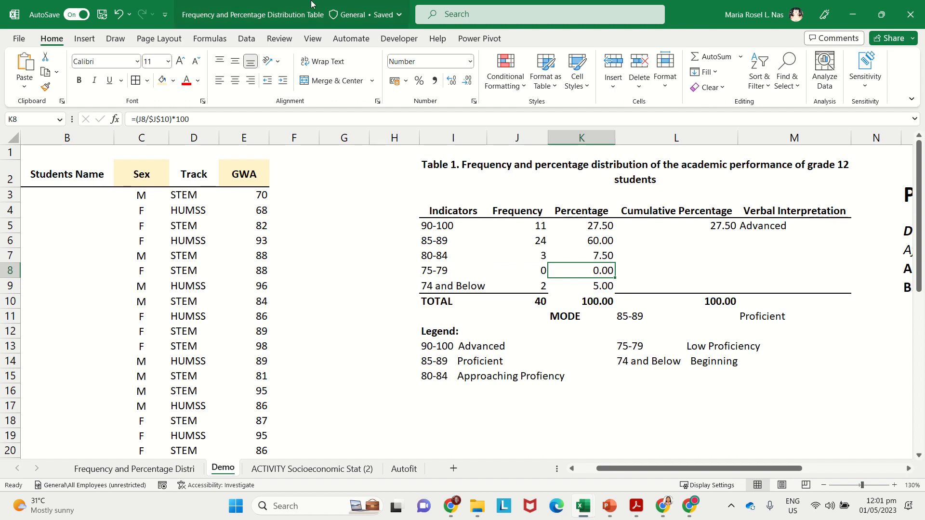
- Re-enter the 90-100 Cumulative Percentage in L5 as =K5, referencing the same row's percentage
mouse_move(379, 2)
left_click(384, 23)
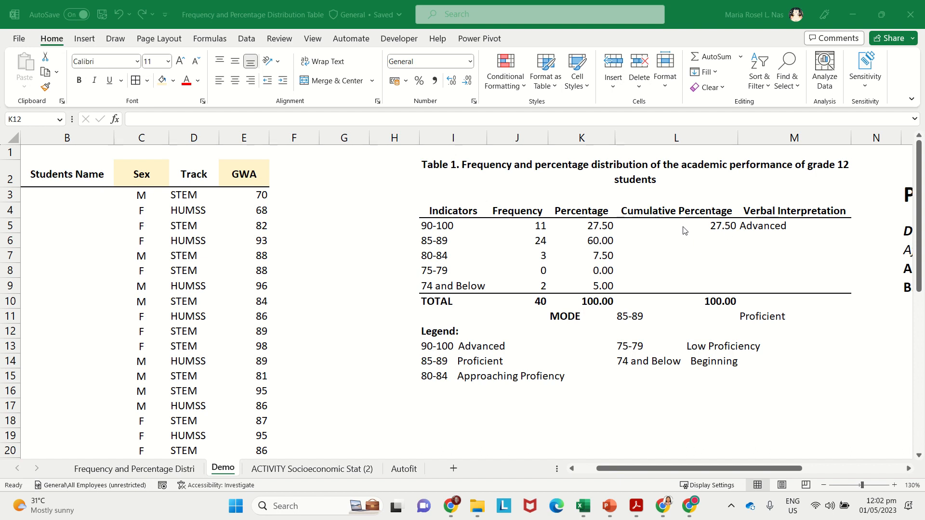
left_click(682, 226)
left_click(697, 228)
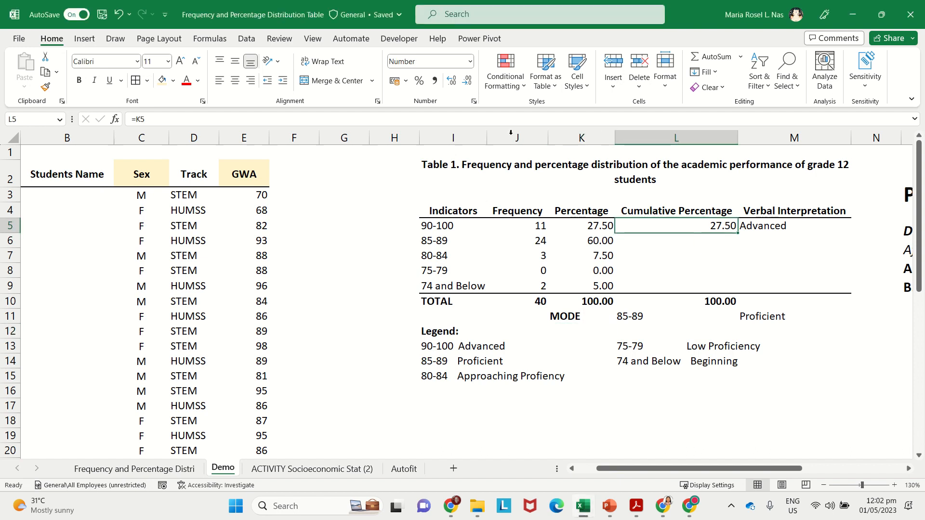
left_click(714, 255)
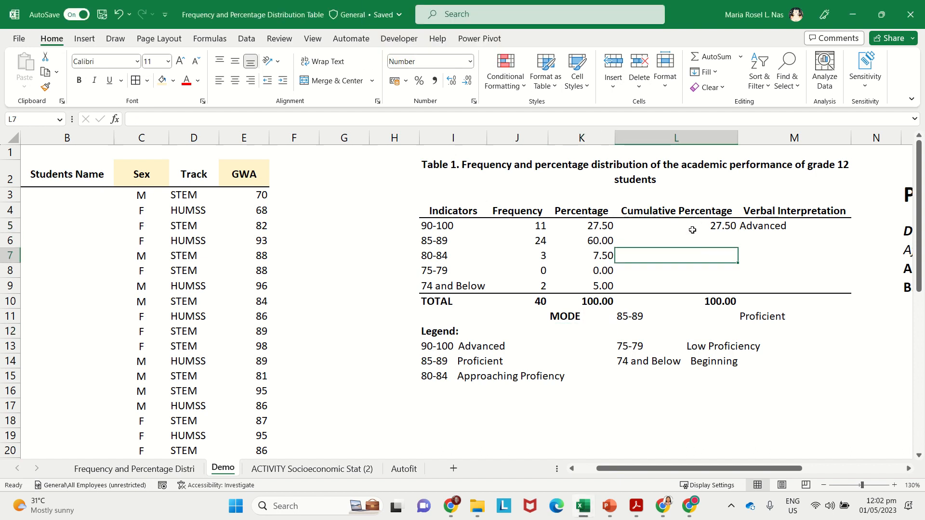
left_click(694, 229)
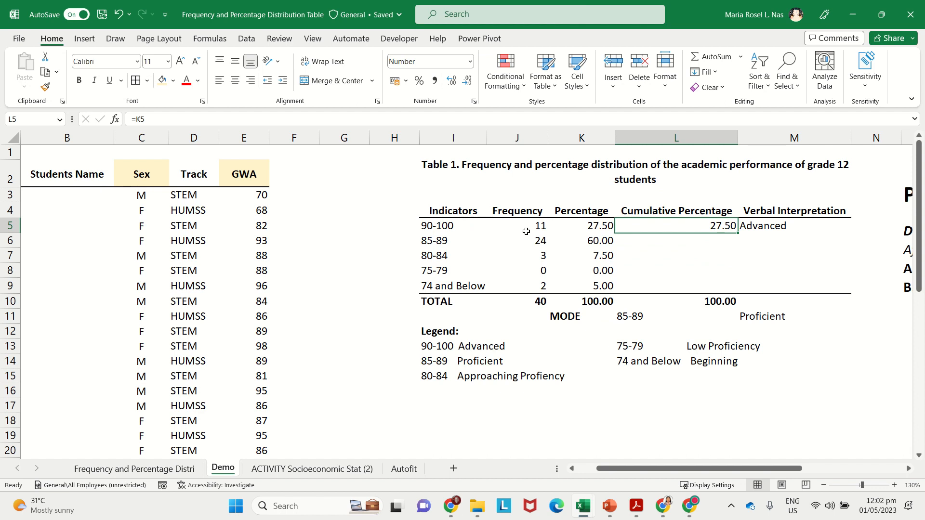
left_click(598, 226)
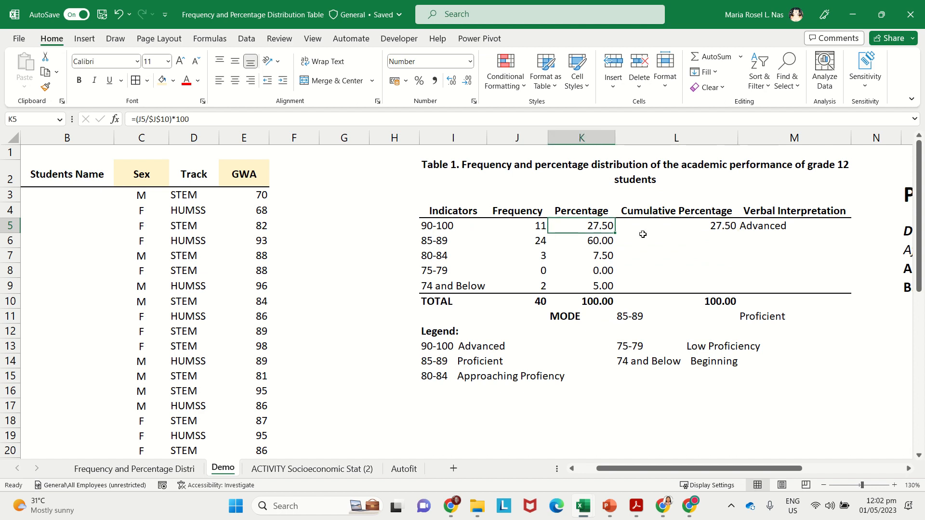
left_click(707, 226)
type("=")
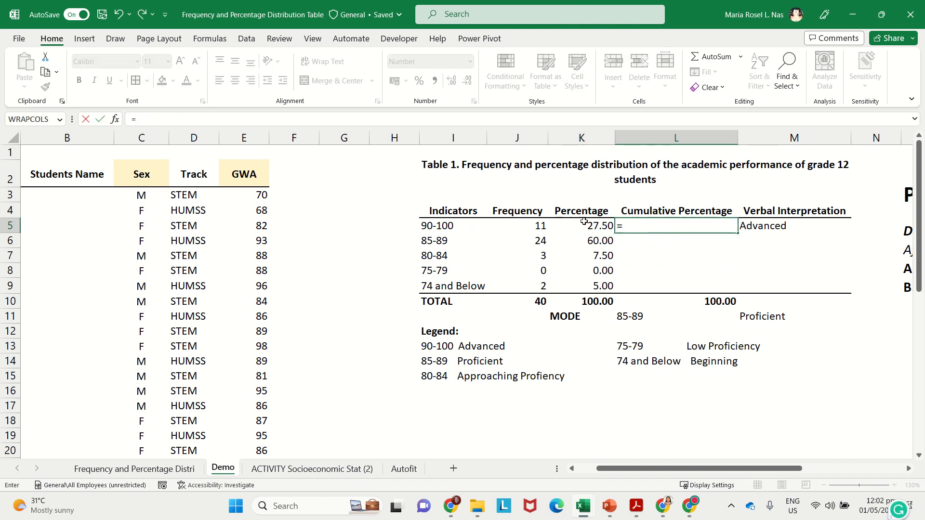
left_click(590, 225)
key("Return")
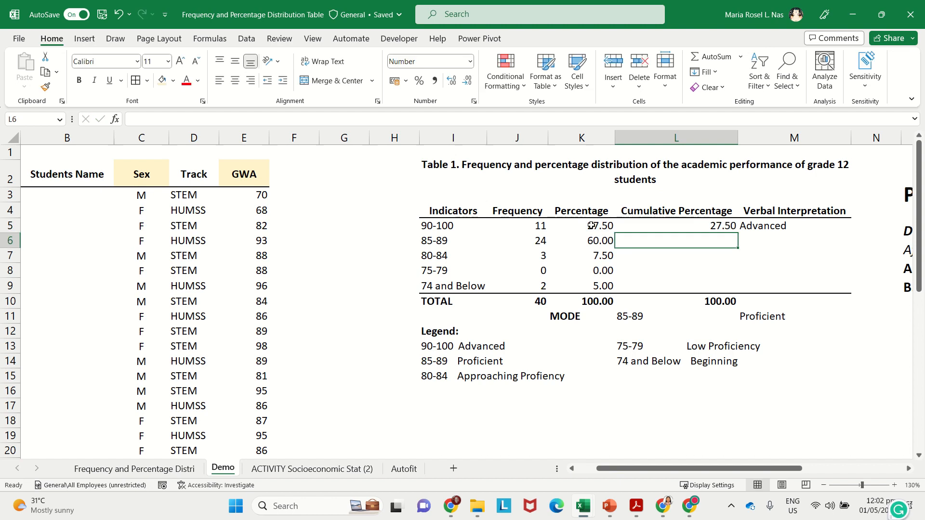
- On the Frequency and Percentage Distri sheet, examine how the 85-89 cumulative percentage combines the 90-100 cumulative value with the 85-89 percentage
left_click(188, 470)
scroll(552, 219, "up", 5, "ctrl")
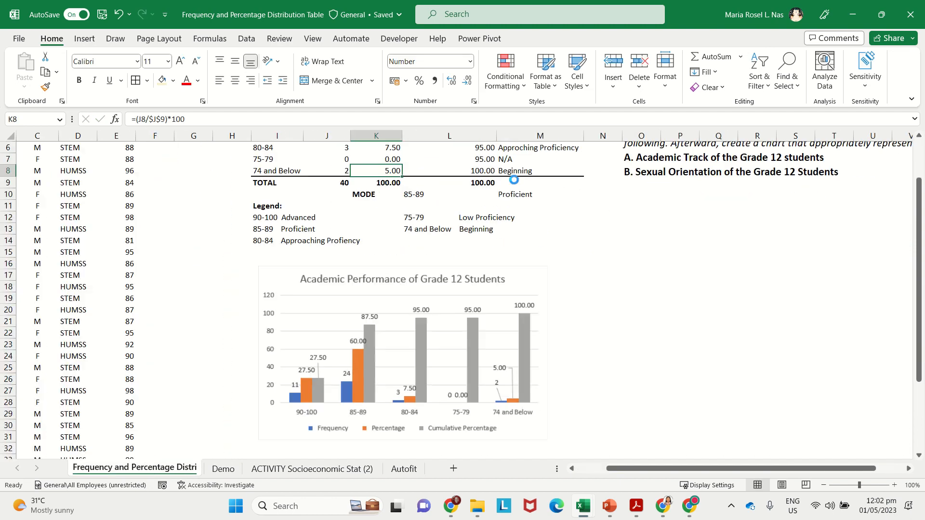
scroll(552, 250, "up", 3)
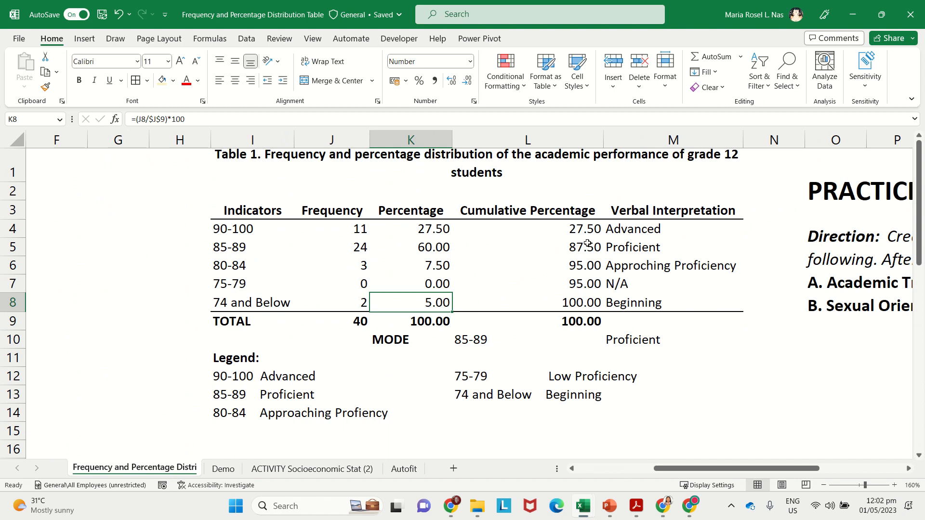
left_click(569, 242)
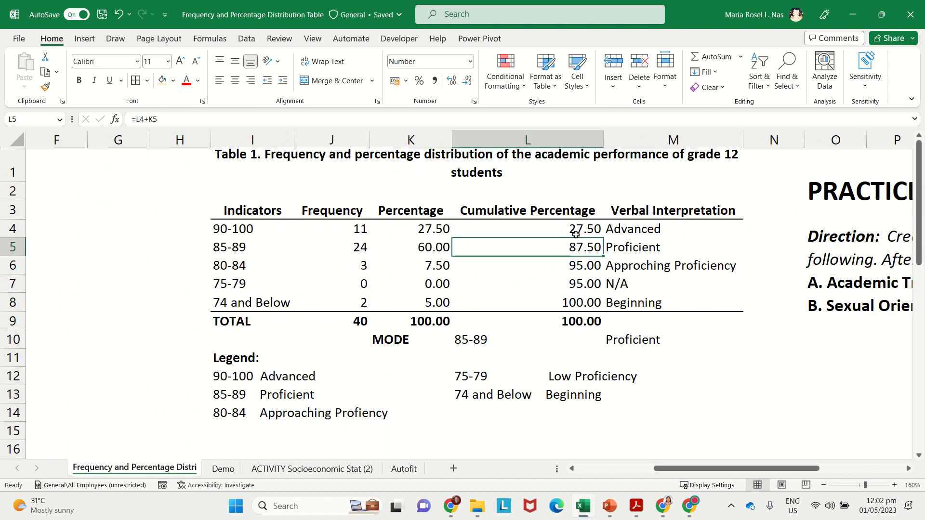
left_click(579, 230)
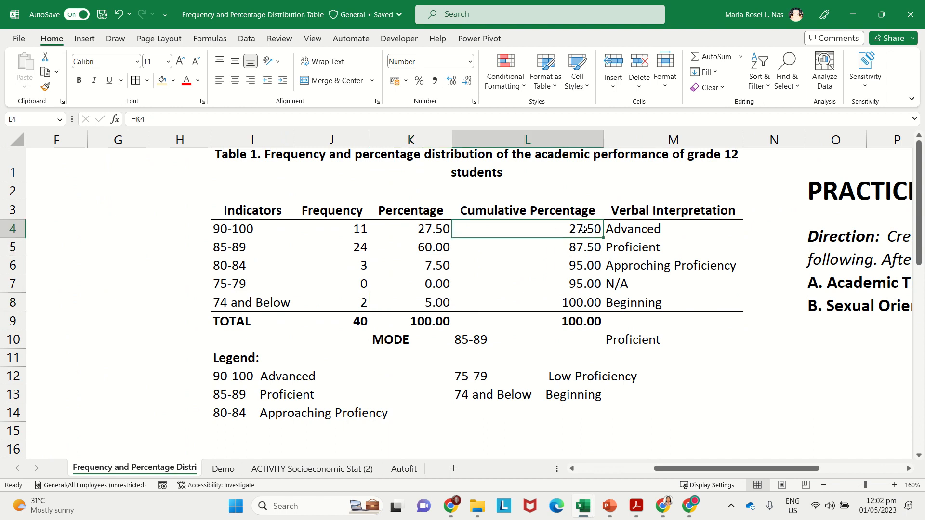
left_click(430, 249)
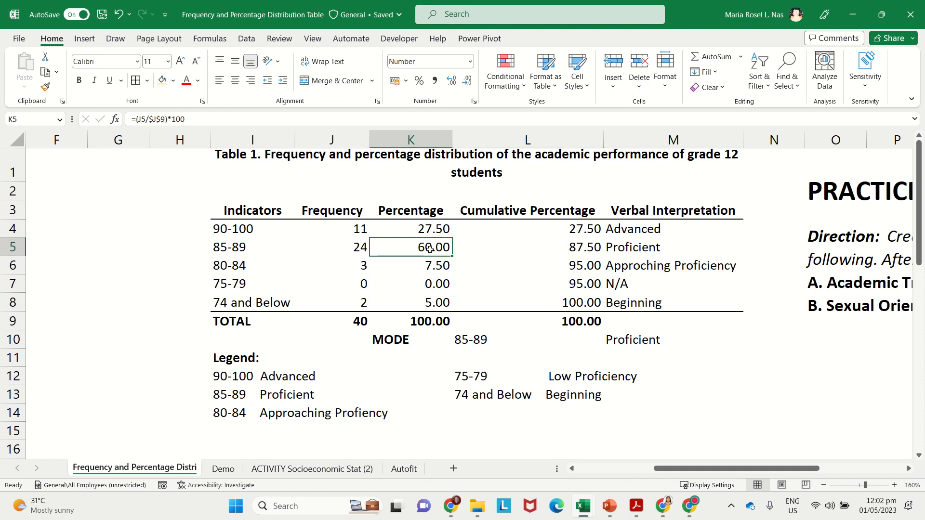
left_click(599, 232)
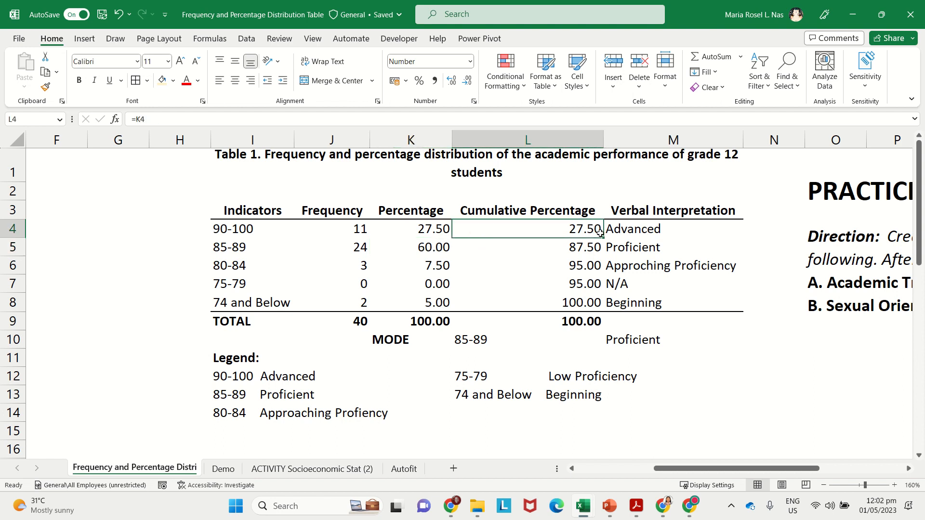
left_click(436, 248)
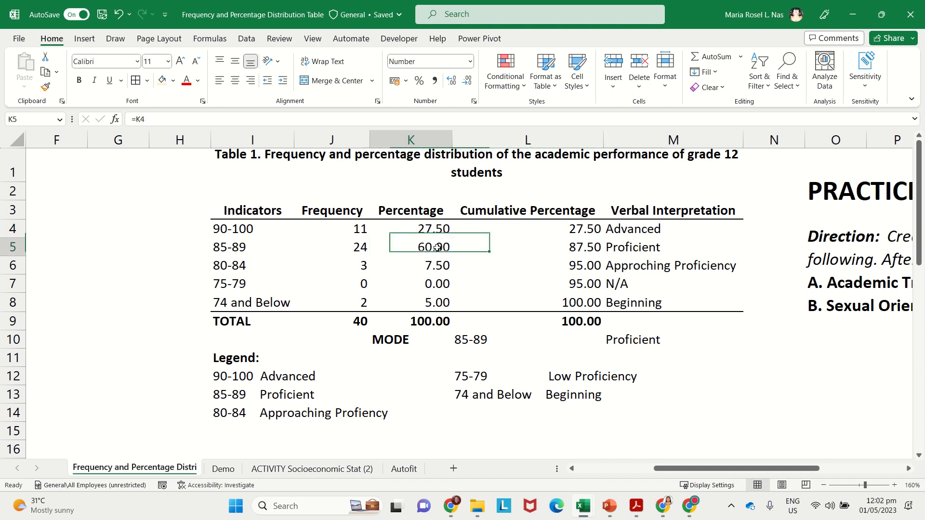
left_click(570, 252)
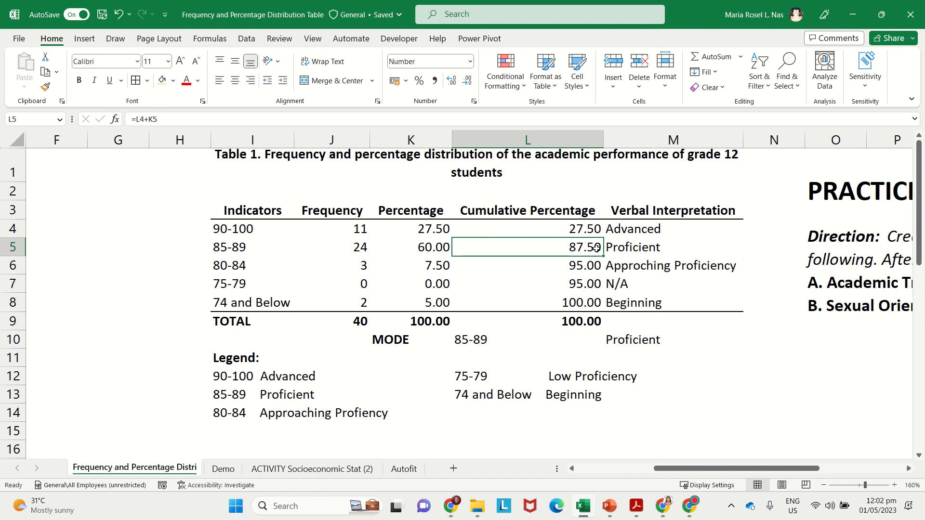
- Examine how the cumulative formulas in L6 through L8 build on the previous cumulative value and each row's percentage
left_click(440, 272)
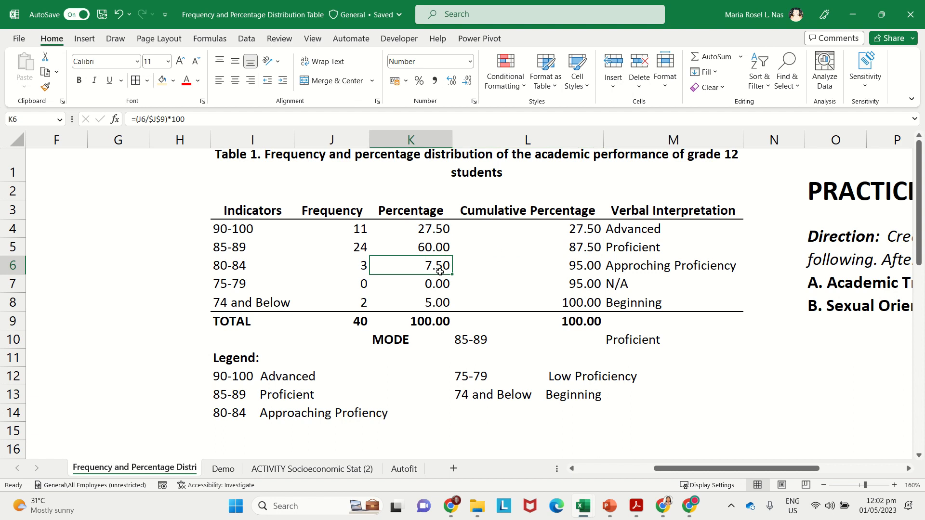
left_click(589, 271)
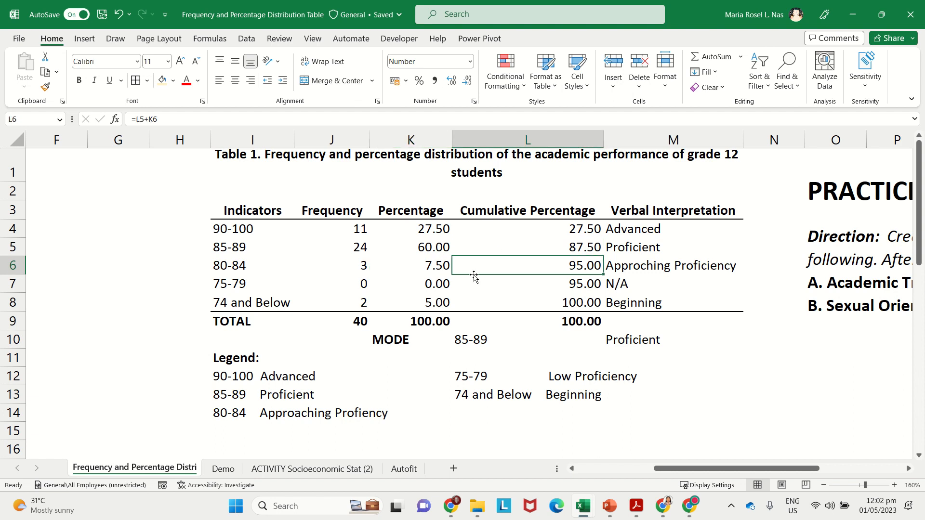
left_click(442, 286)
left_click(595, 287)
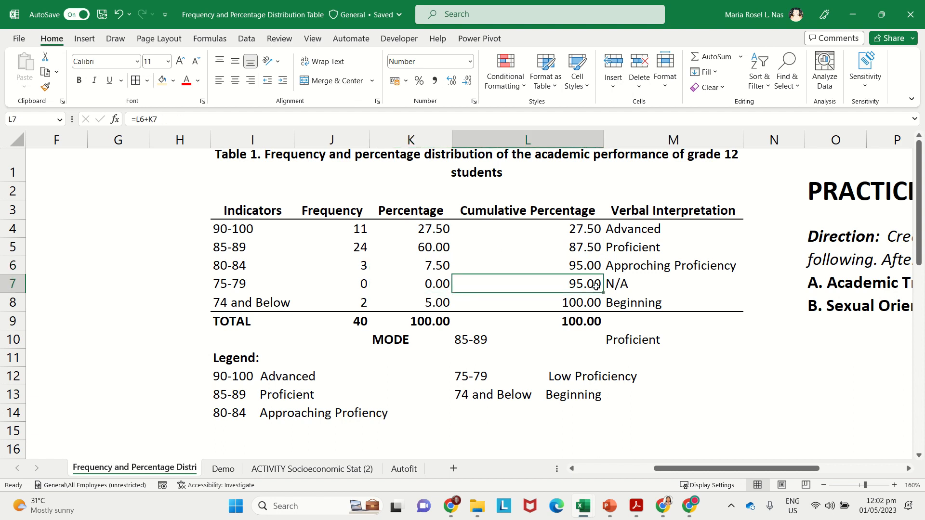
left_click(435, 304)
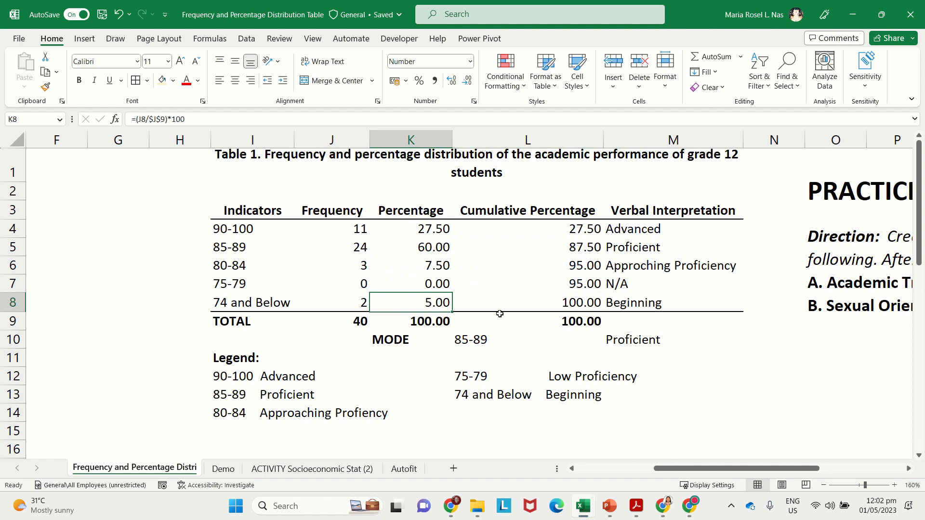
left_click(583, 309)
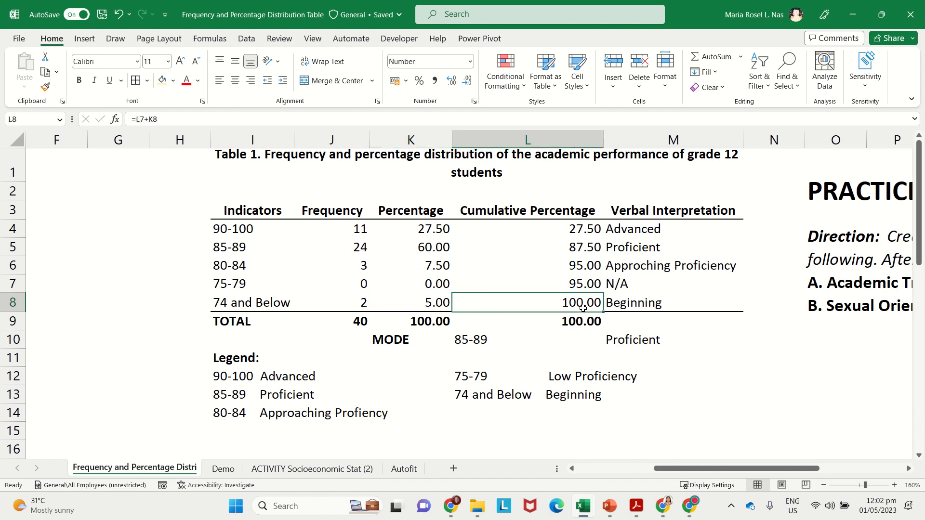
left_click(578, 233)
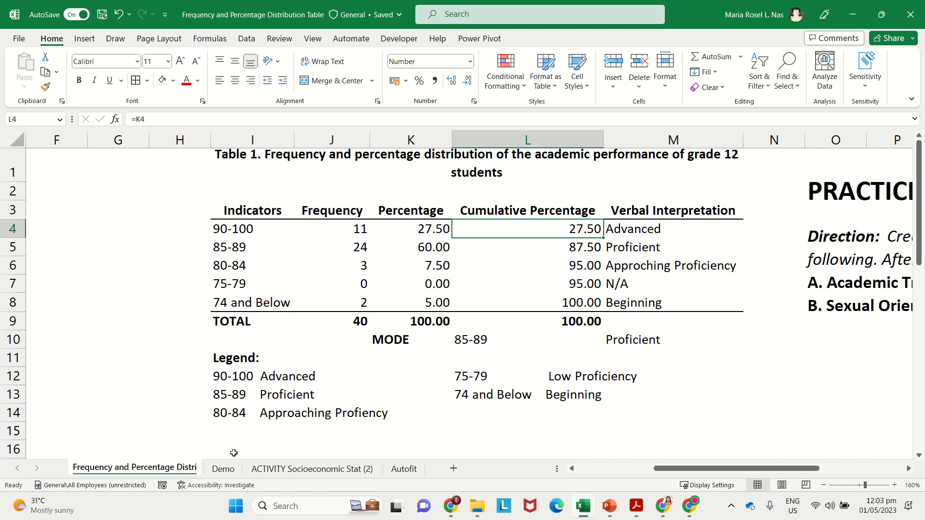
- On the Demo sheet, enter =L5+K6 in L6 for the 85-89 Cumulative Percentage and check the formula
left_click(223, 471)
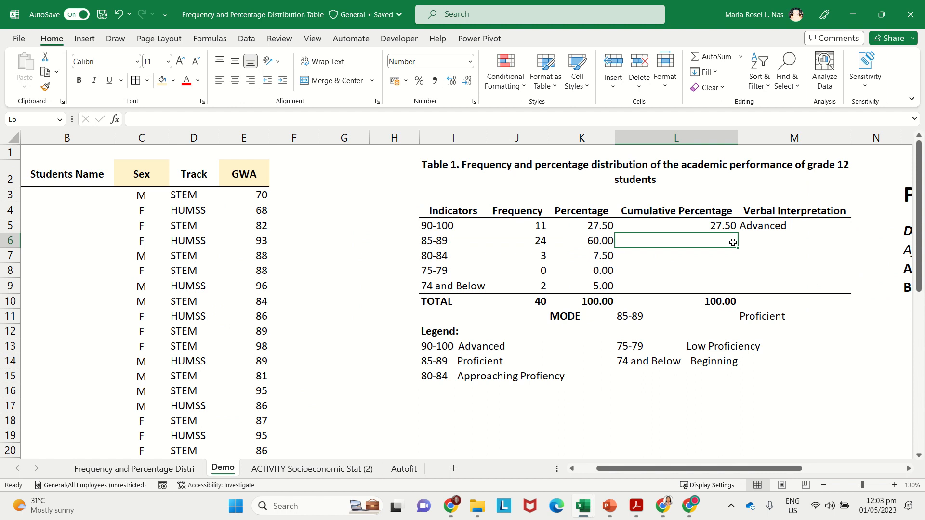
type("=")
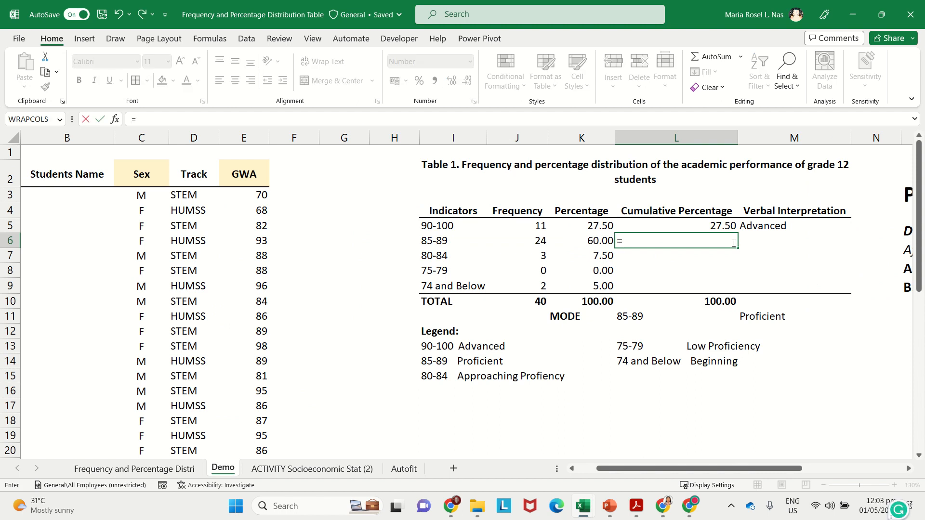
left_click(731, 226)
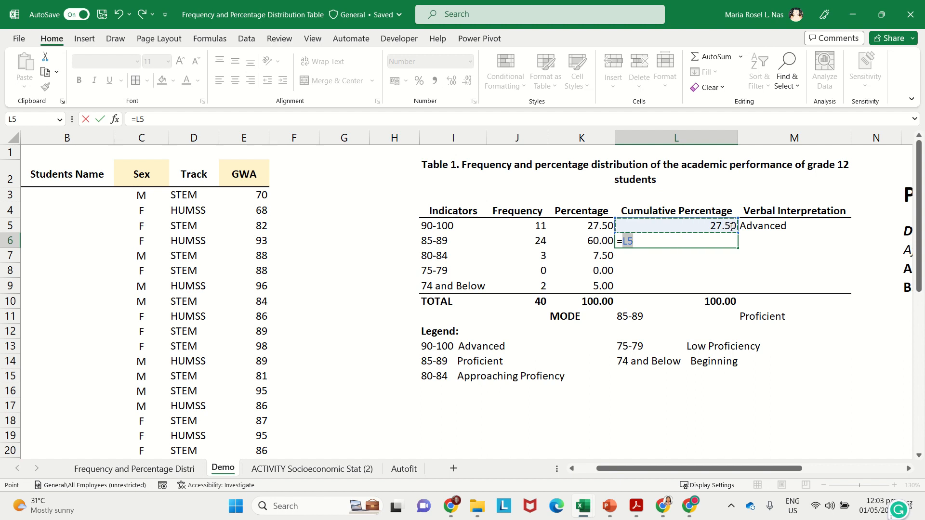
type("+")
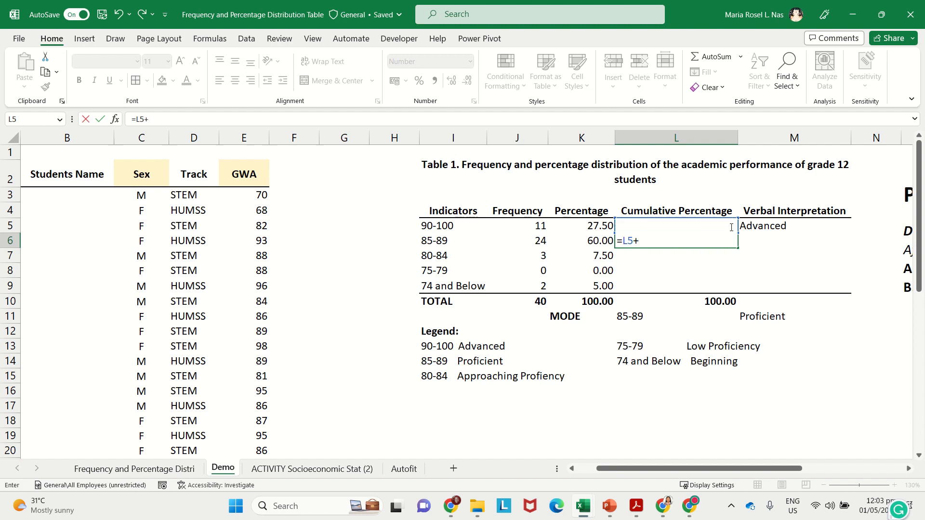
left_click(588, 241)
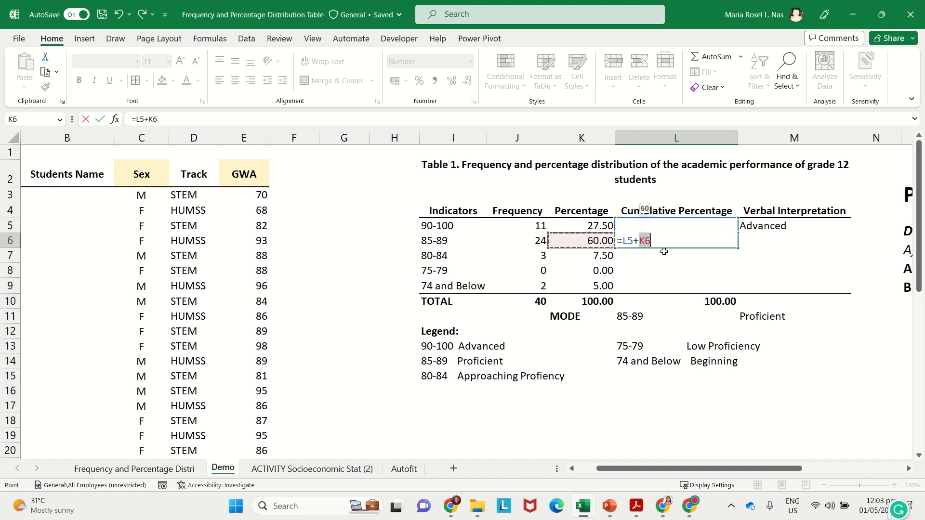
key("Return")
left_click(715, 236)
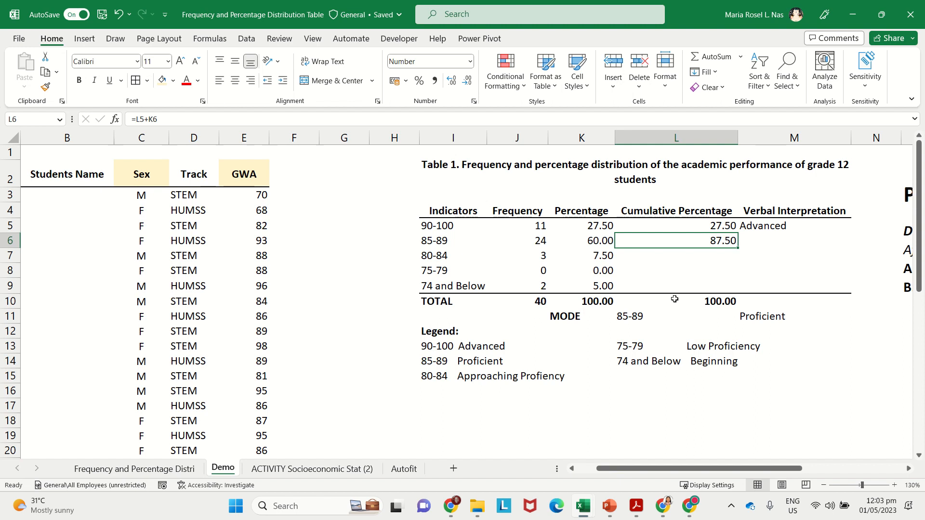
- Enter =L6+K7 in L7 for the 80-84 Cumulative Percentage
left_click(708, 258)
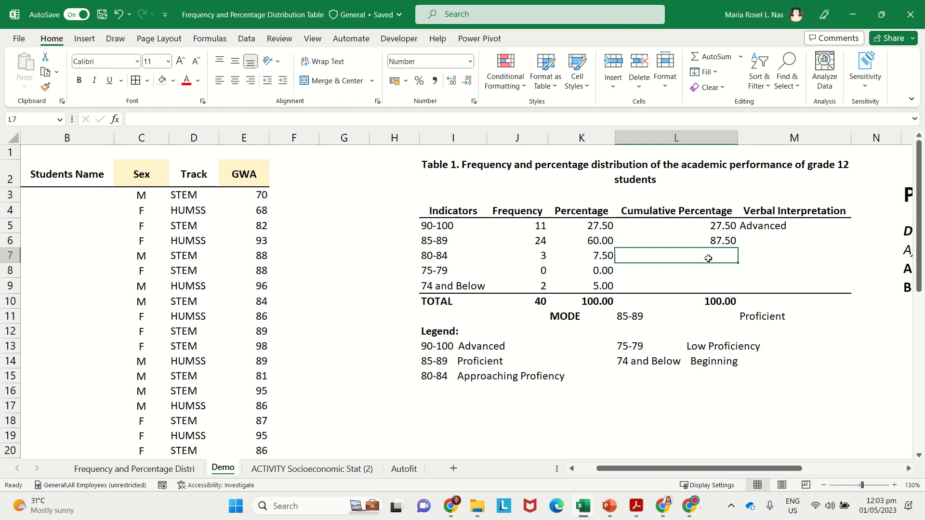
type("=")
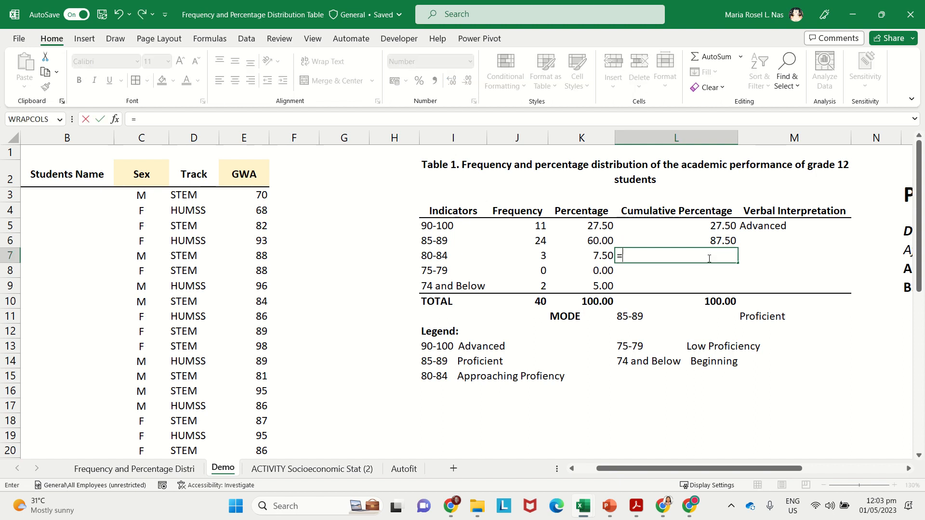
left_click(693, 240)
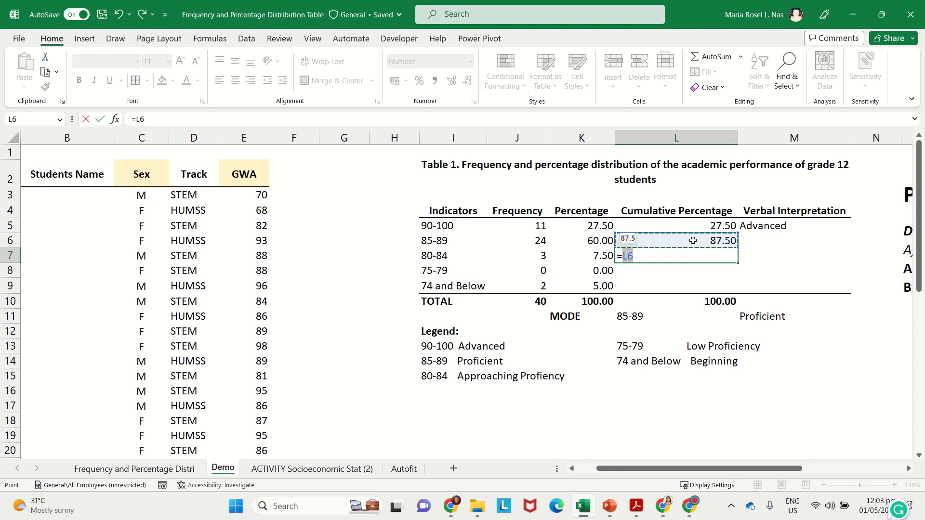
type("+")
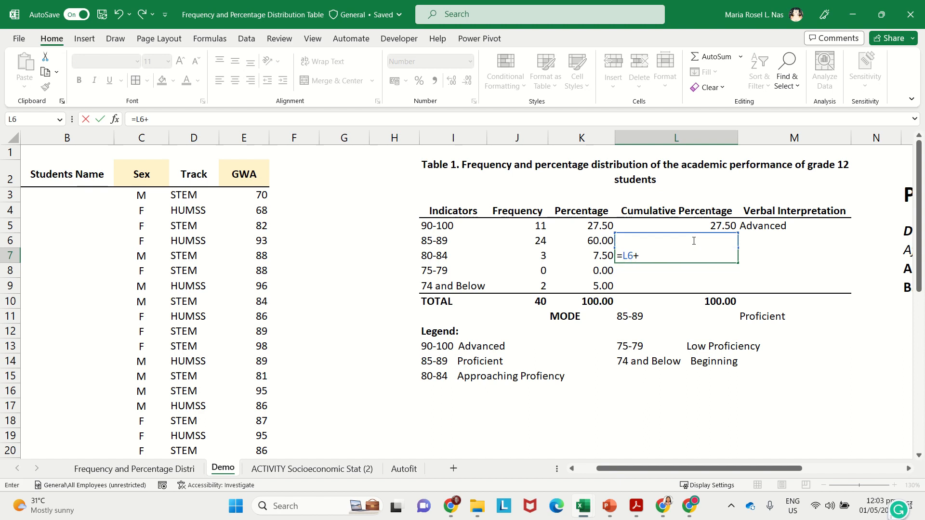
left_click(597, 256)
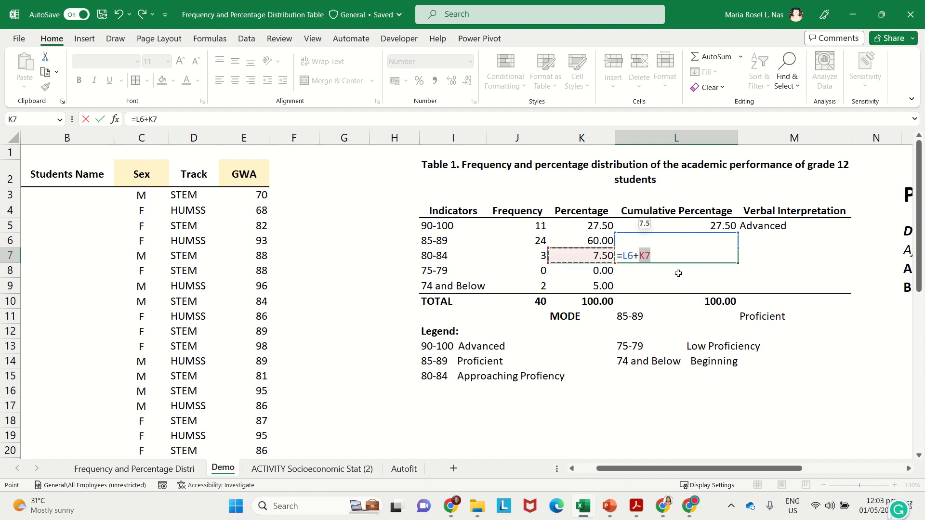
key("Return")
- Enter =L7+K8 in L8 for the 75-79 Cumulative Percentage
type("=")
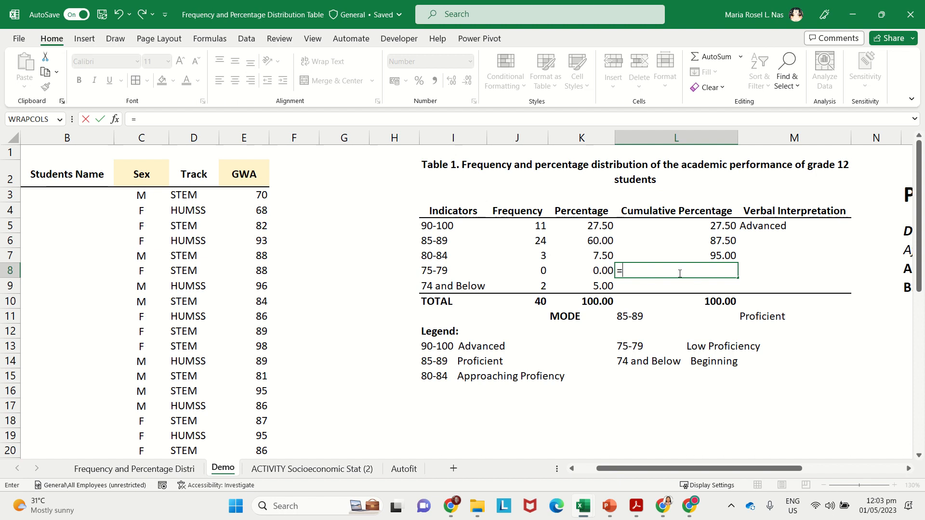
left_click(710, 257)
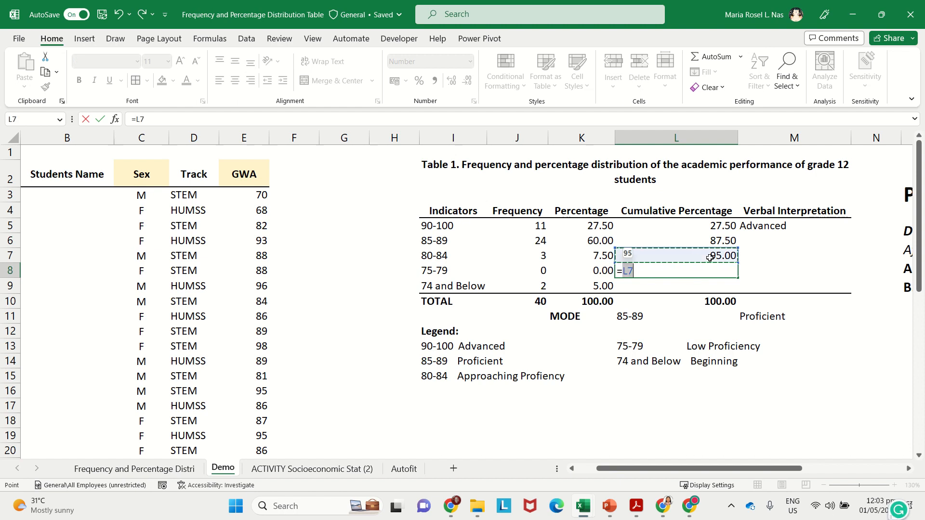
type("+")
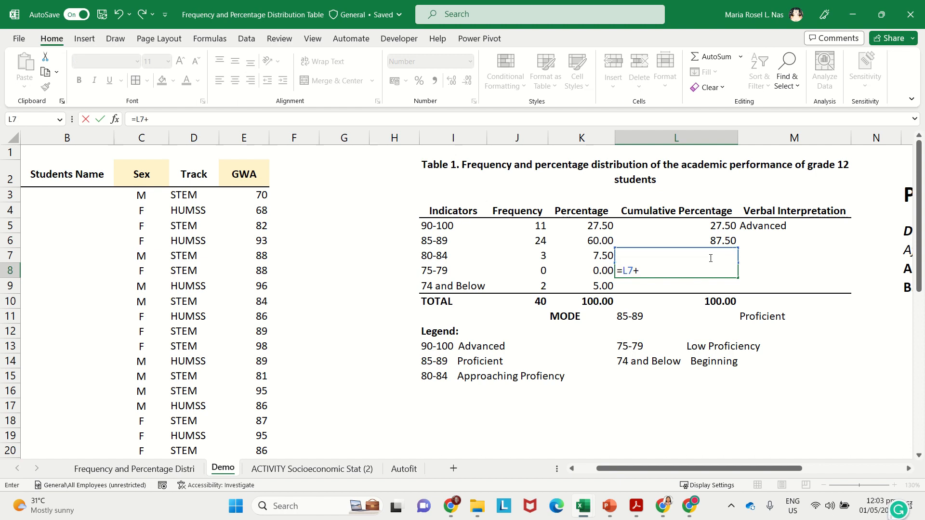
left_click(586, 270)
key("Return")
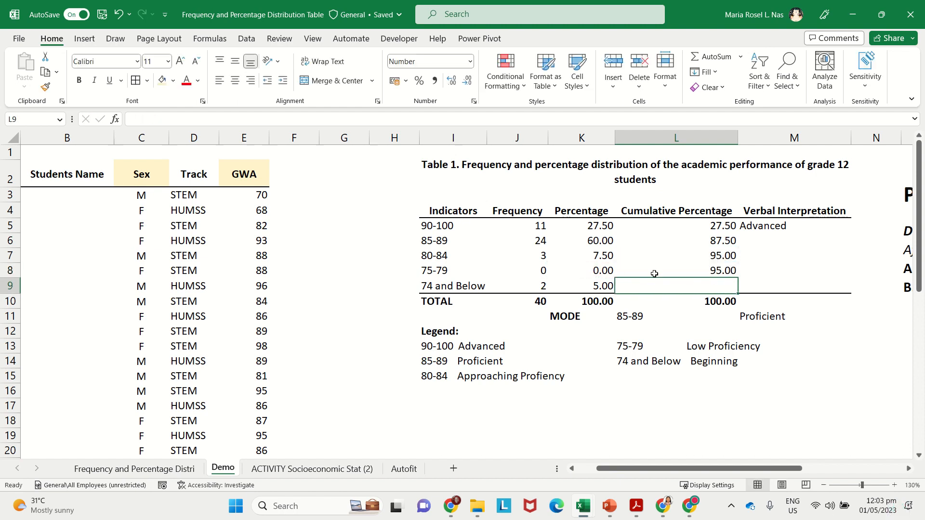
- Enter =L8+K9 in L9 for the 74 and Below Cumulative Percentage and check the cell
type("=")
left_click(702, 271)
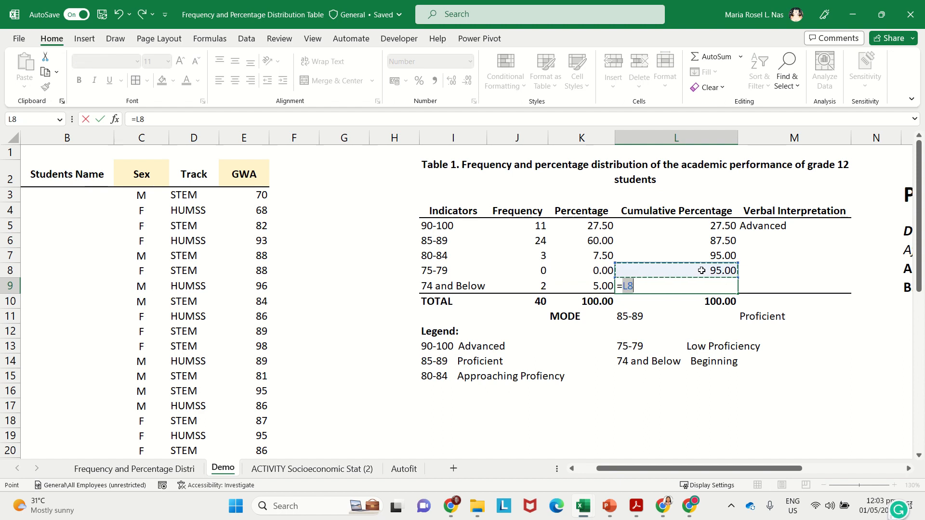
type("+")
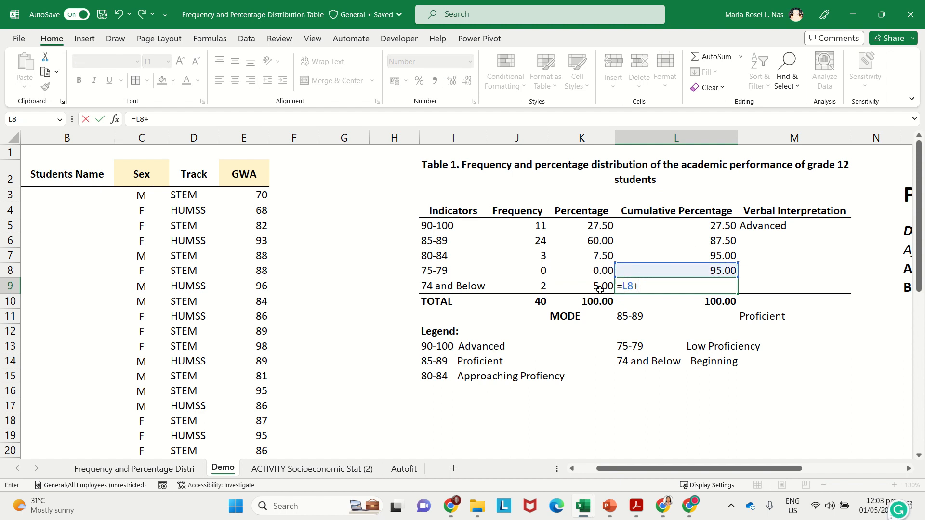
left_click(597, 286)
key("Return")
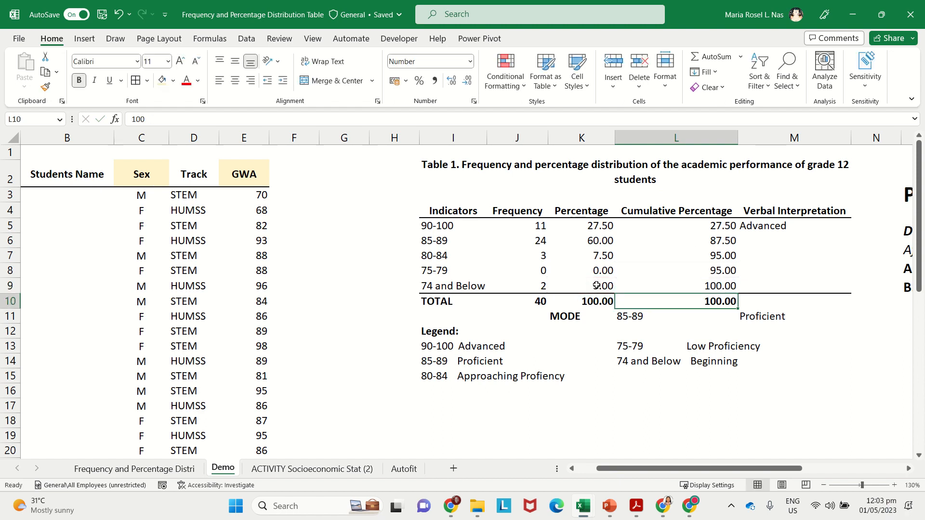
left_click(724, 286)
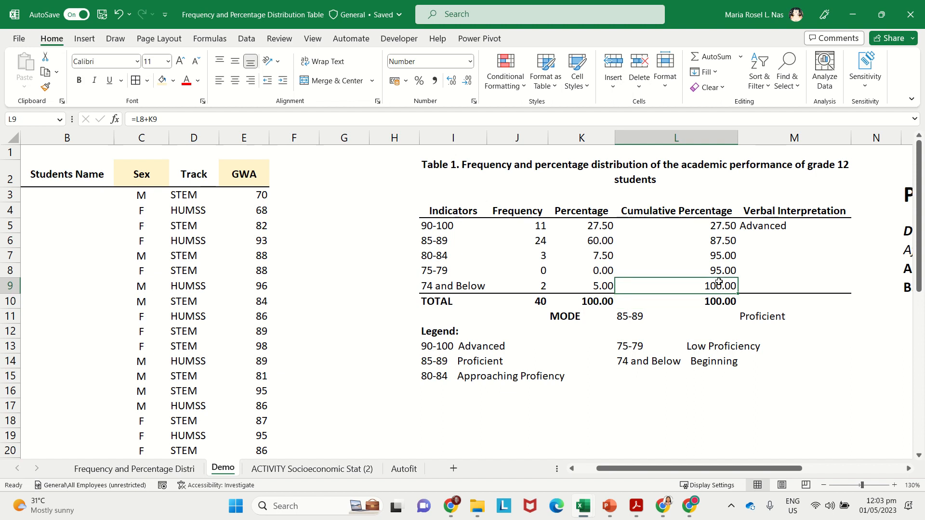
- Replace the TOTAL row's Cumulative Percentage in L10 with the formula =L9
left_click(704, 302)
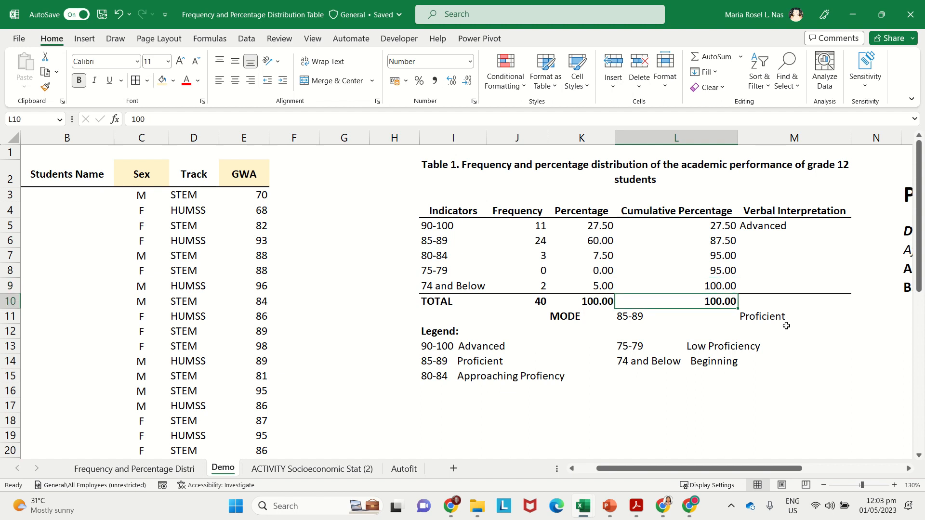
type("=")
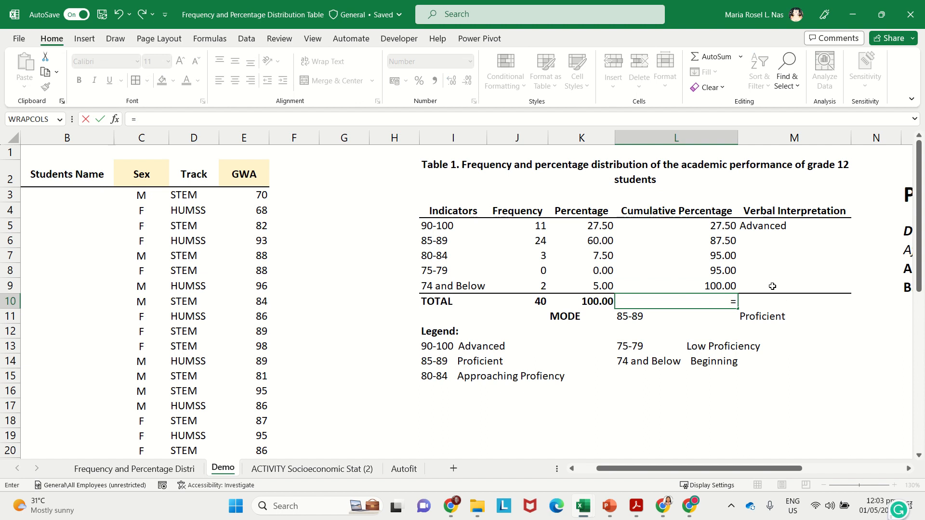
left_click(706, 288)
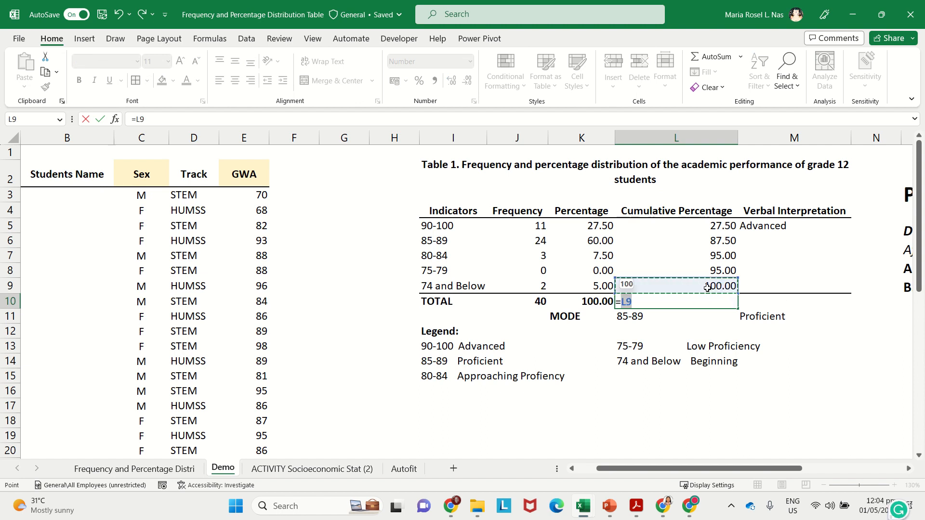
key("Return")
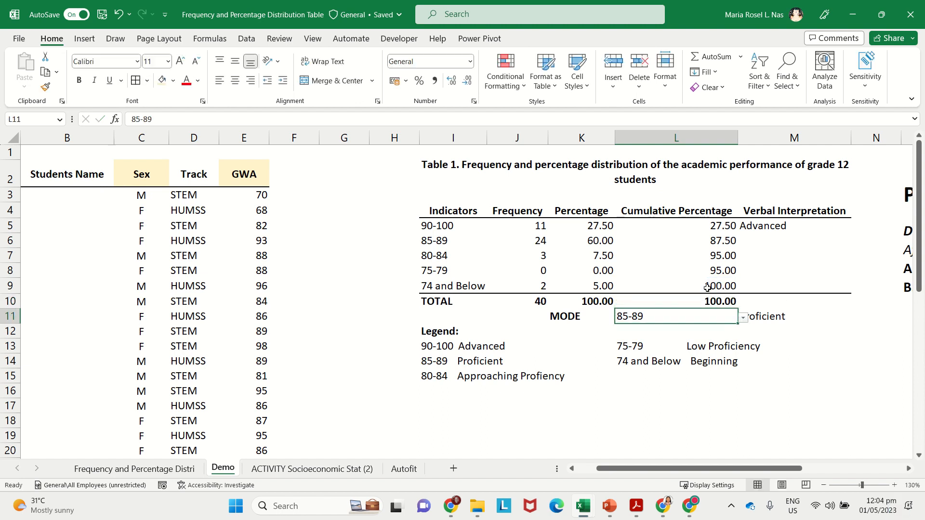
left_click(846, 358)
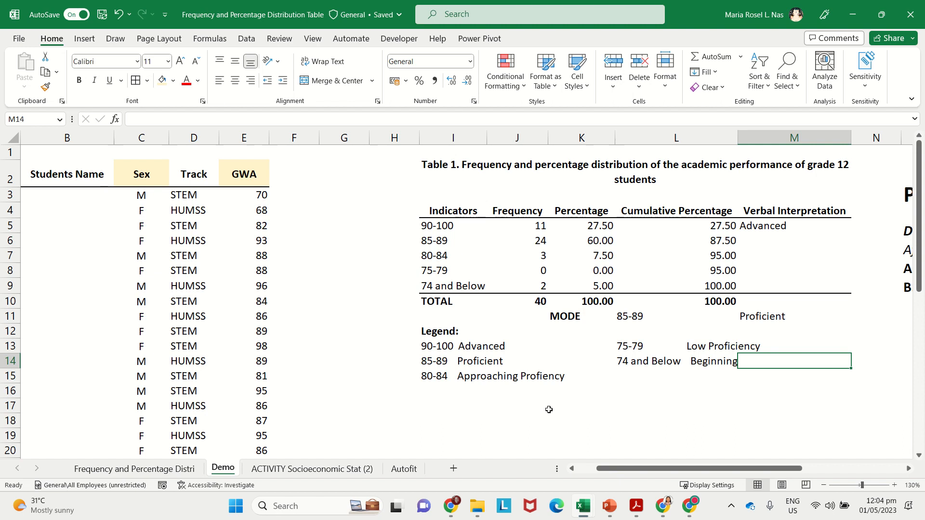
- On the Frequency and Percentage Distri sheet, examine which verbal interpretation the legend assigns to each grade range
left_click(772, 223)
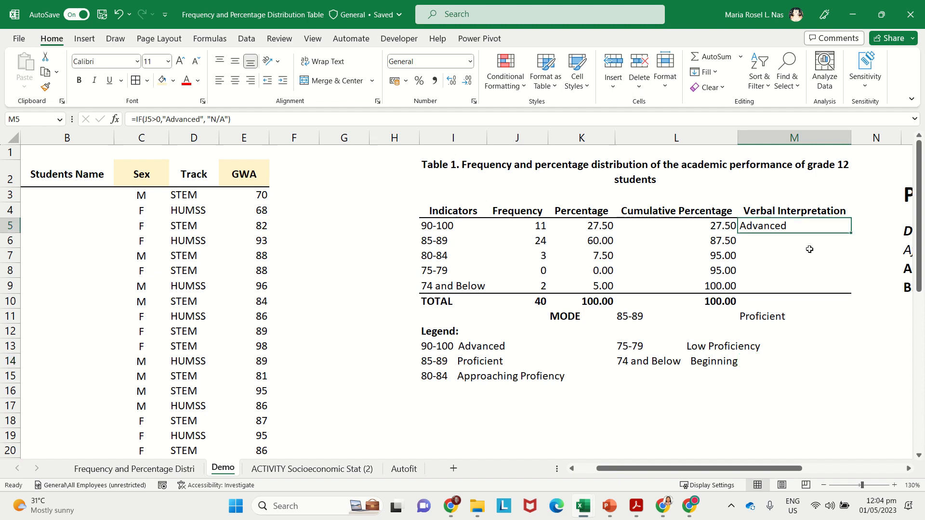
left_click(135, 469)
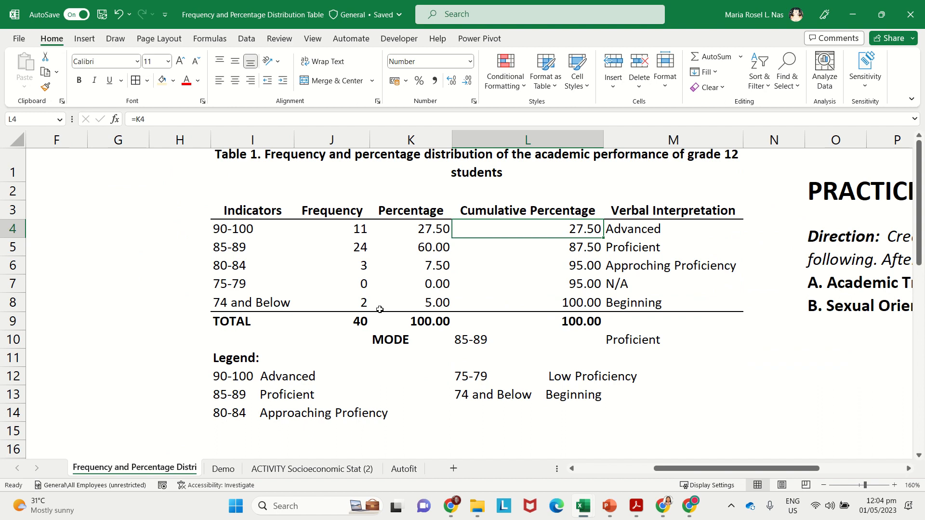
left_click(297, 381)
left_click(261, 370)
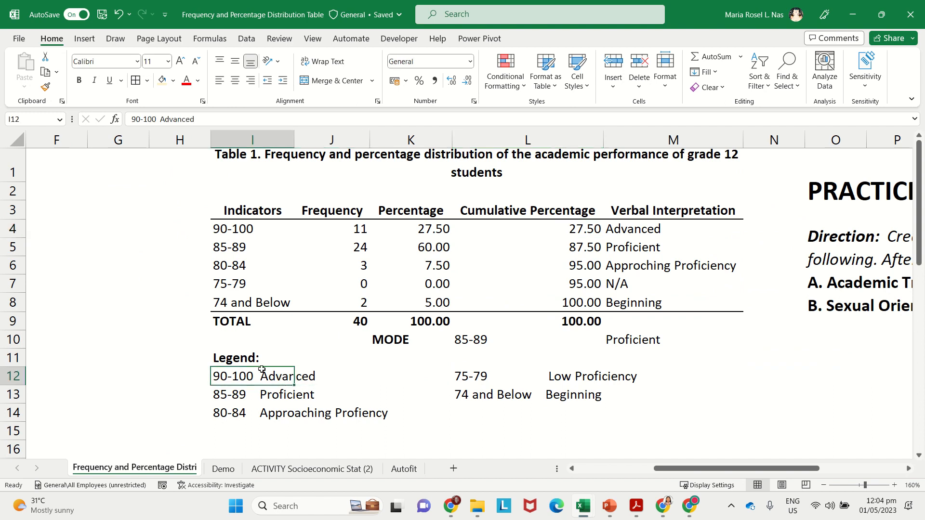
left_click(312, 376)
left_click(235, 401)
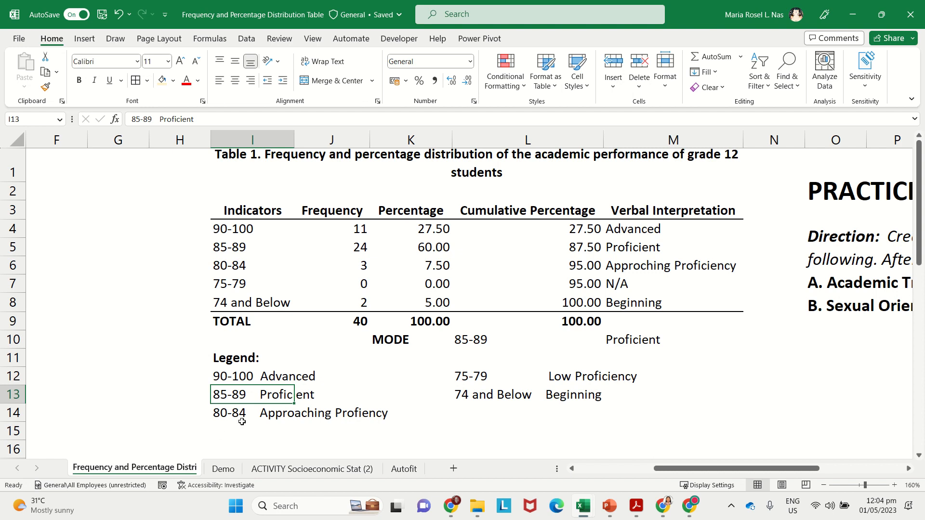
left_click(242, 421)
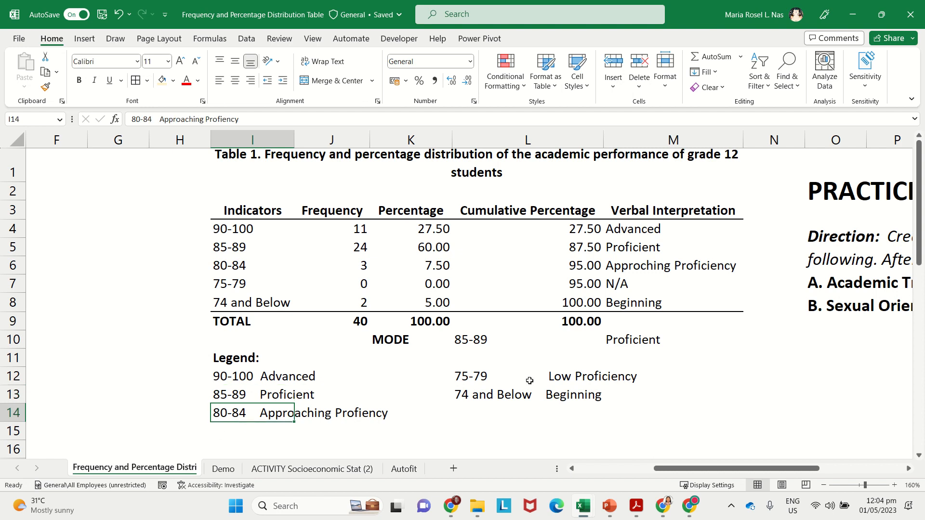
left_click(596, 380)
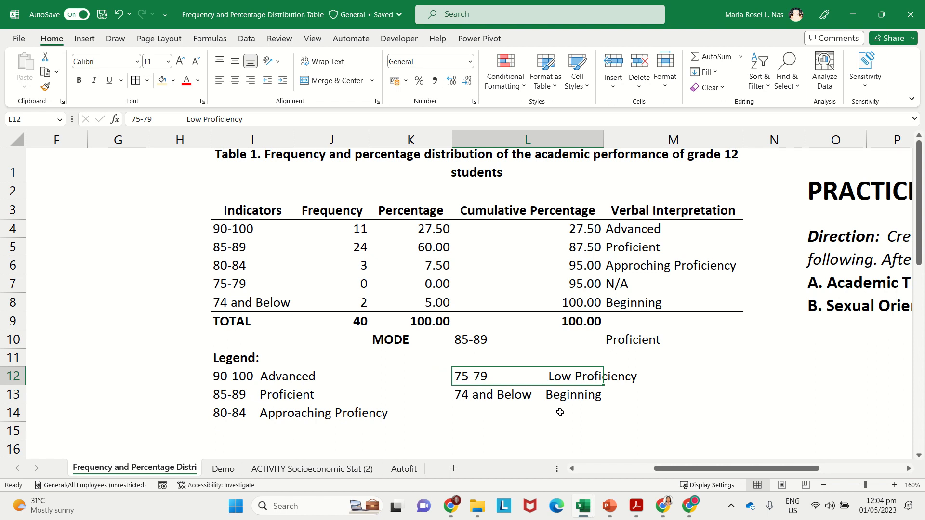
left_click(465, 407)
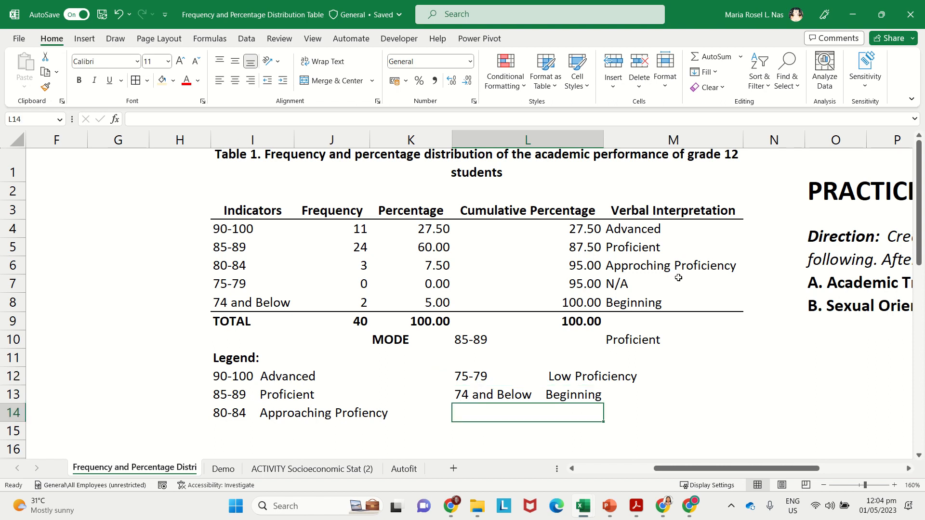
- Examine how the Verbal Interpretation IF formulas for 90-100 and 75-79 depend on their frequencies in column J
left_click(642, 231)
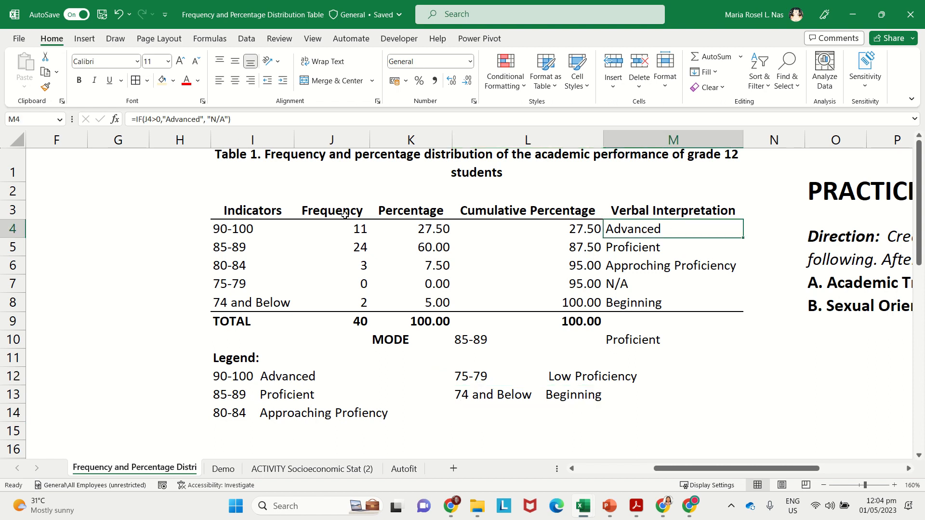
left_click(353, 285)
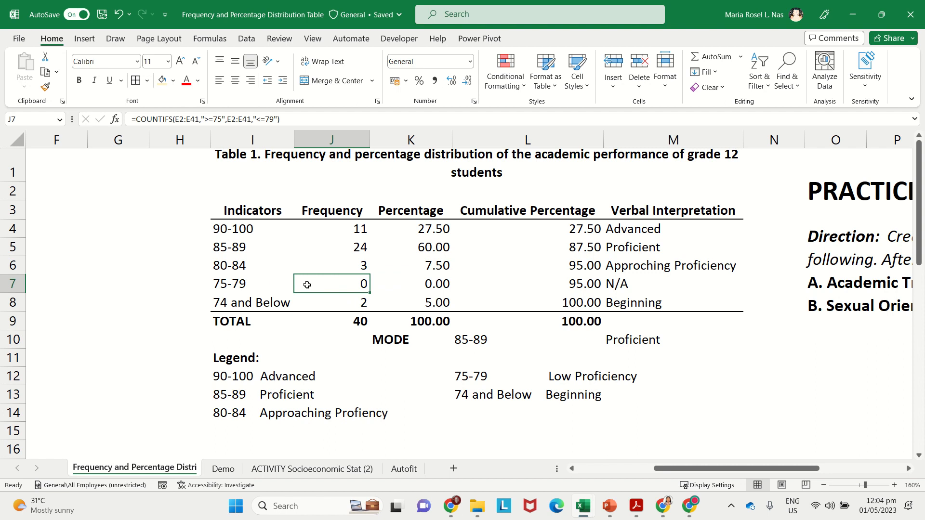
left_click(215, 285)
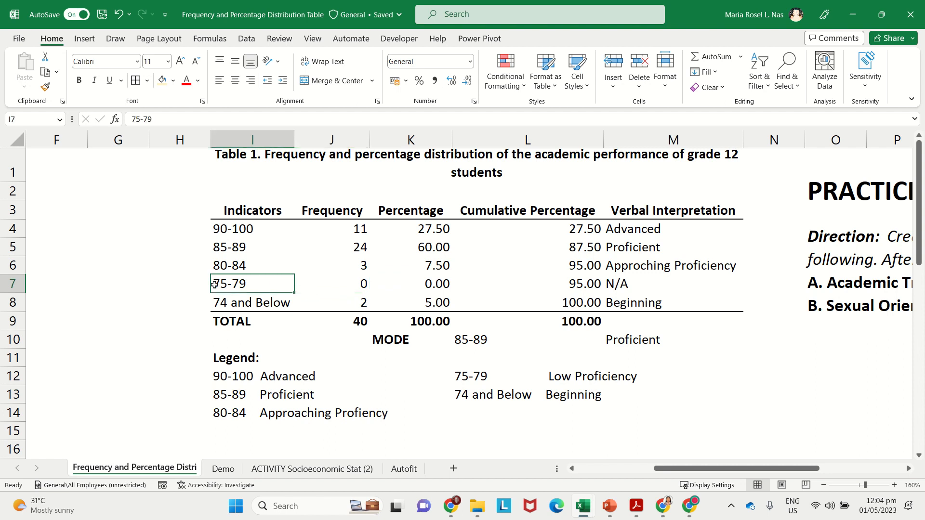
left_click(353, 235)
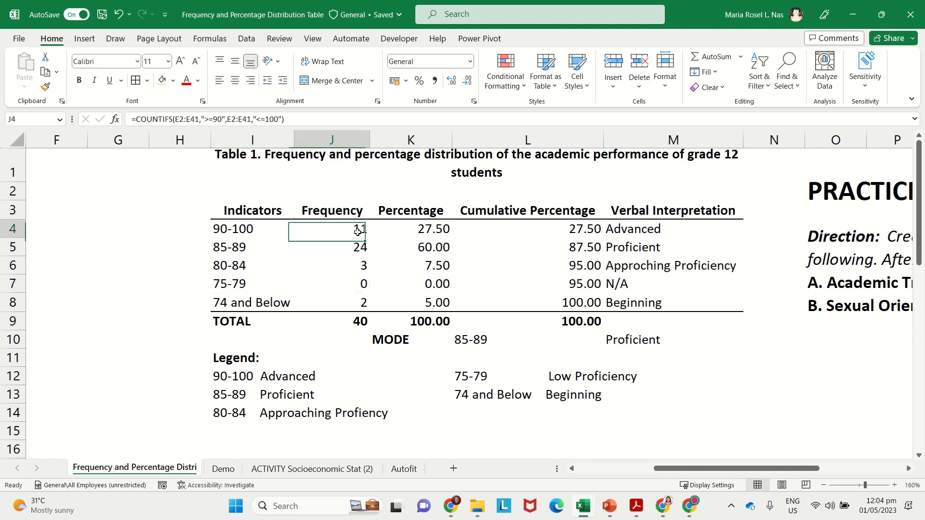
left_click(649, 228)
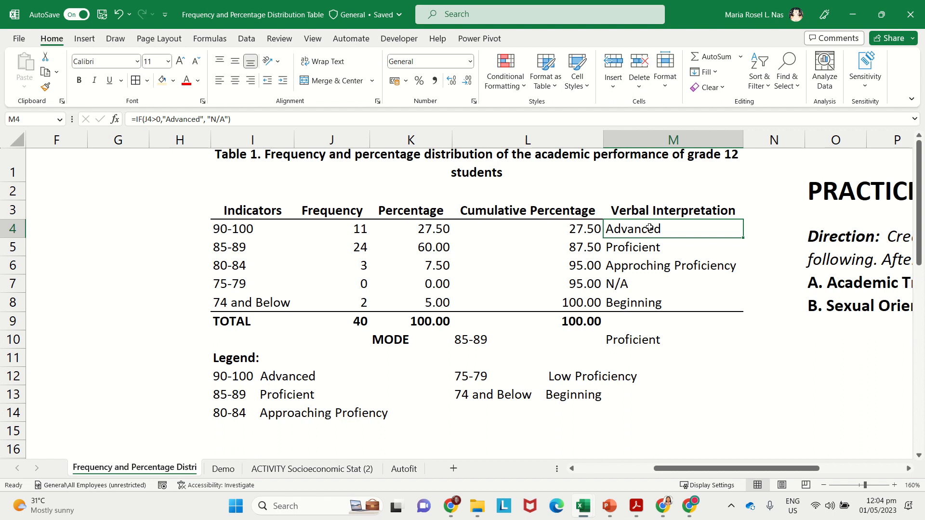
left_click(358, 285)
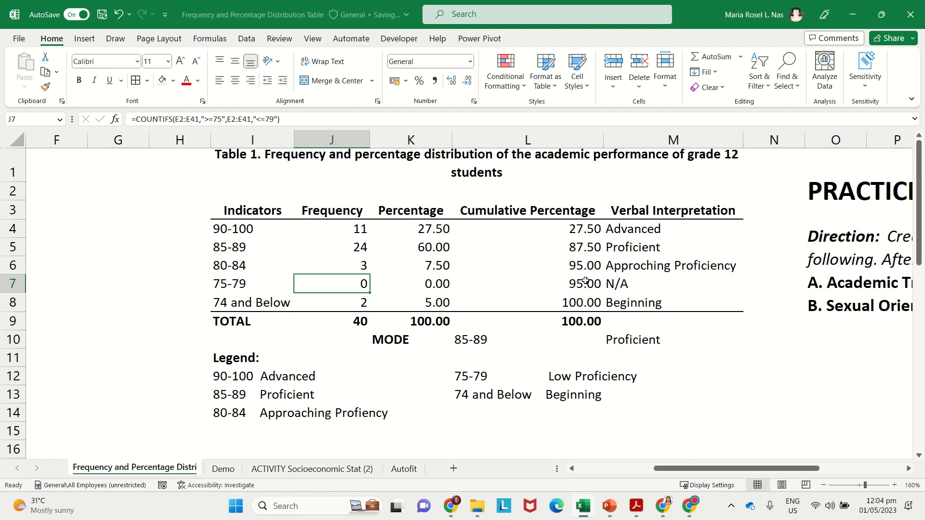
left_click(626, 283)
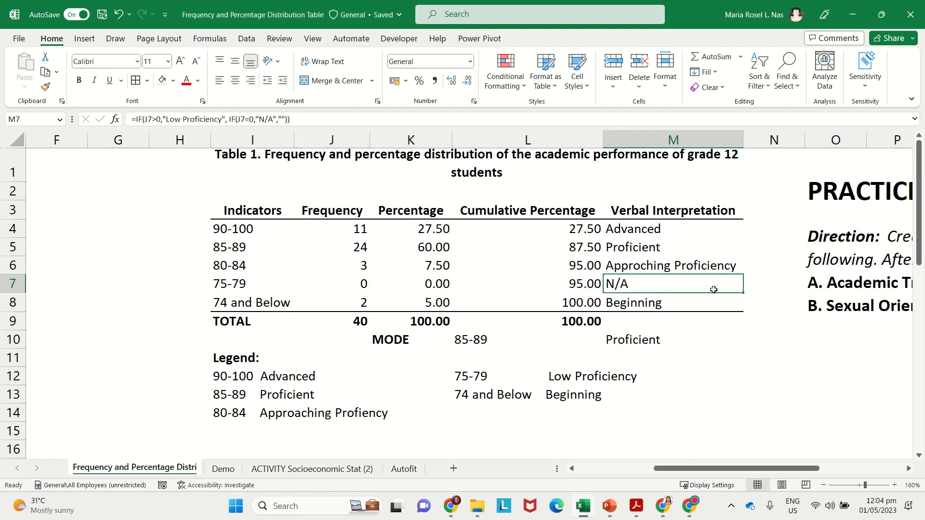
- Compare the Verbal Interpretation formulas in M4 through M8 with the nested IF formula in the MODE row
left_click(653, 230)
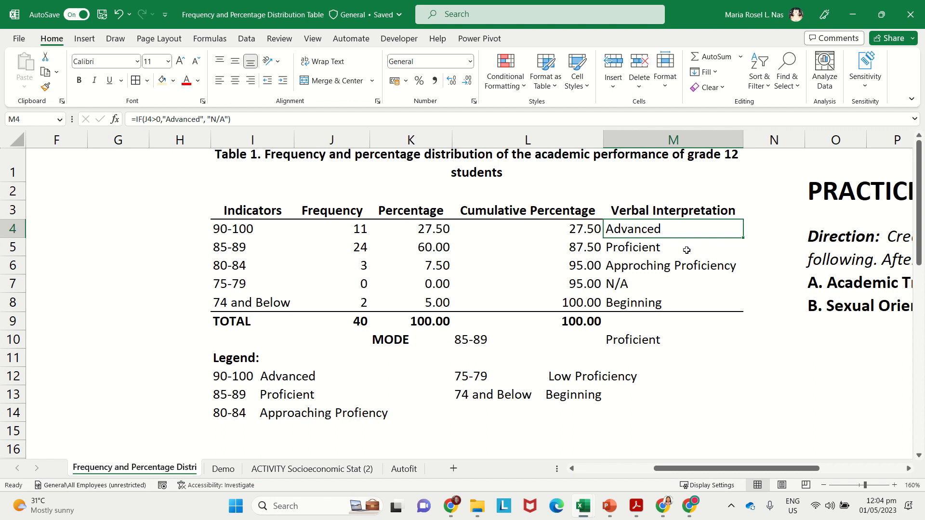
left_click(666, 248)
left_click(731, 268)
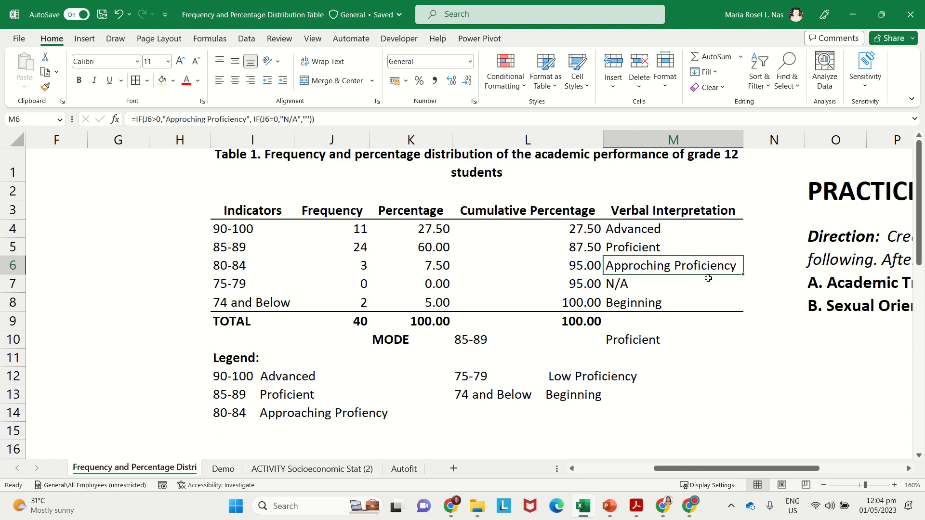
left_click(667, 306)
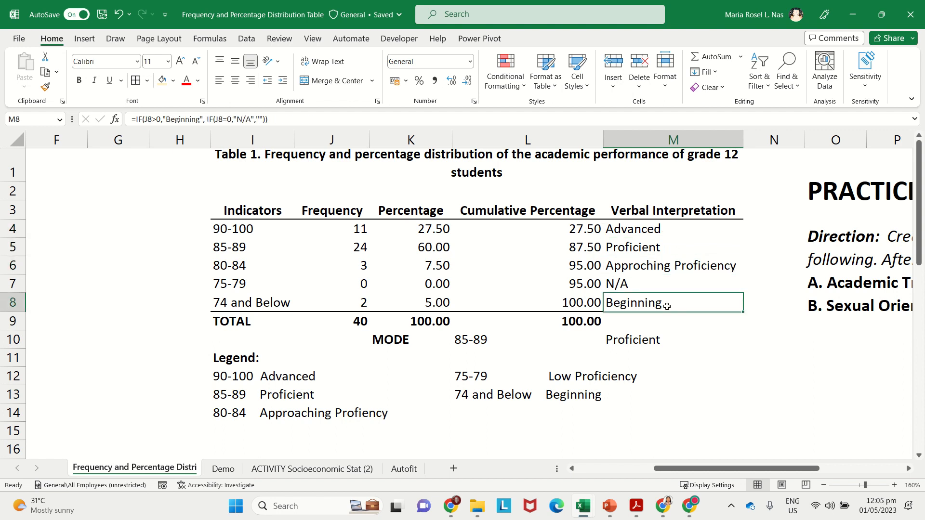
left_click(661, 288)
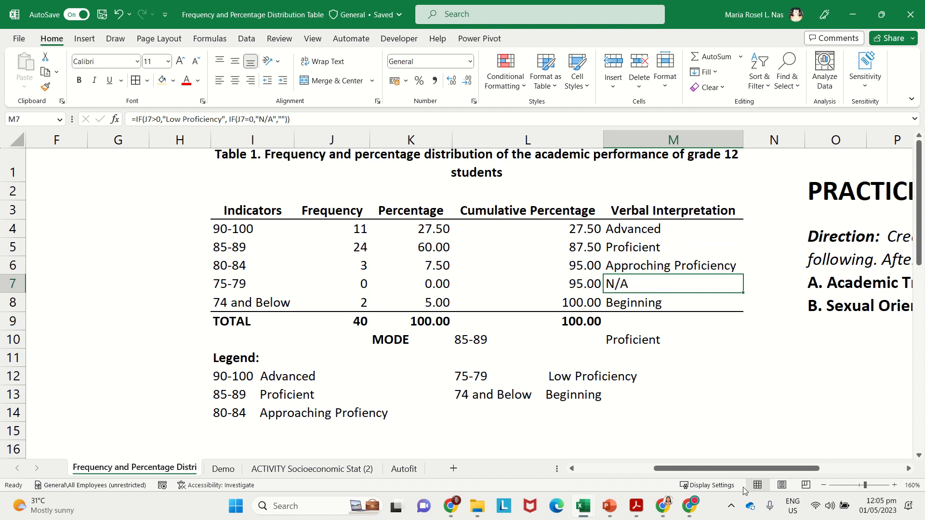
left_click(660, 339)
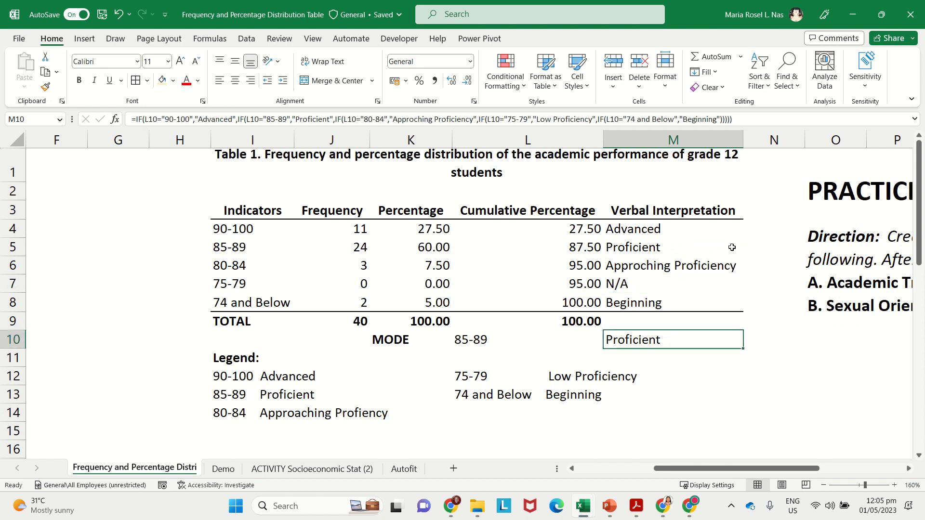
left_click(662, 227)
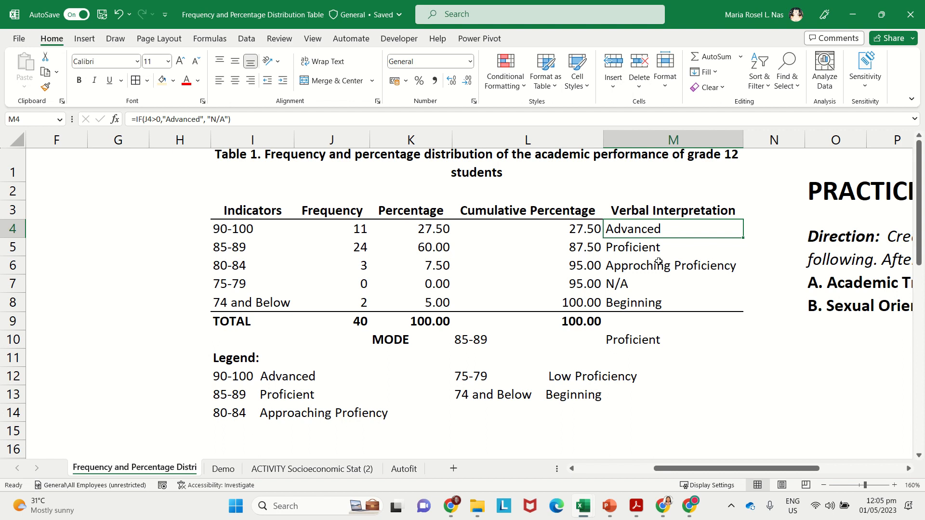
left_click(663, 281)
left_click(689, 234)
- On the Demo sheet, inspect the arguments of the 90-100 Verbal Interpretation IF formula in M5, leaving the formula as is
left_click(223, 468)
double_click(833, 228)
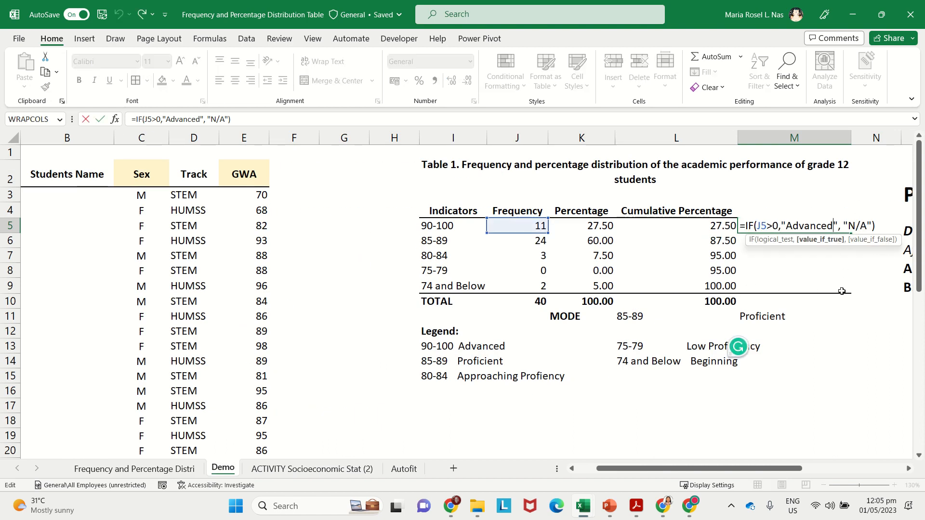
key("Return")
scroll(847, 255, "up", 3)
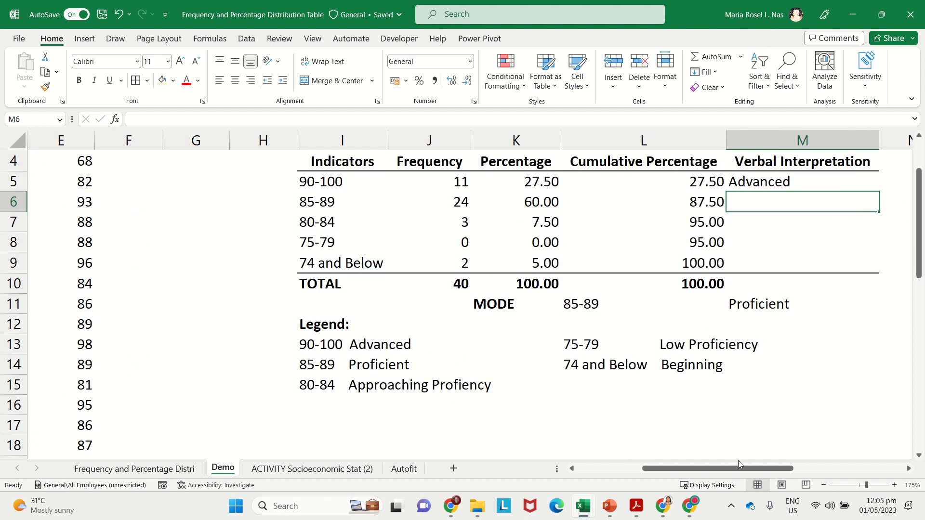
- Review how the IF formula in M5 ties the Advanced interpretation to the 90-100 frequency in J5
left_click_drag(738, 465, 760, 465)
scroll(707, 284, "up", 1)
left_click(693, 246)
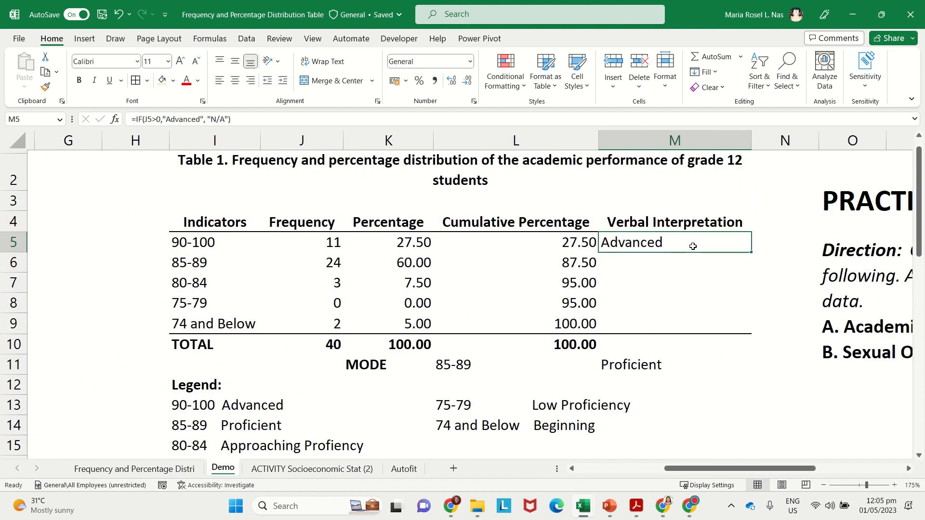
double_click(693, 246)
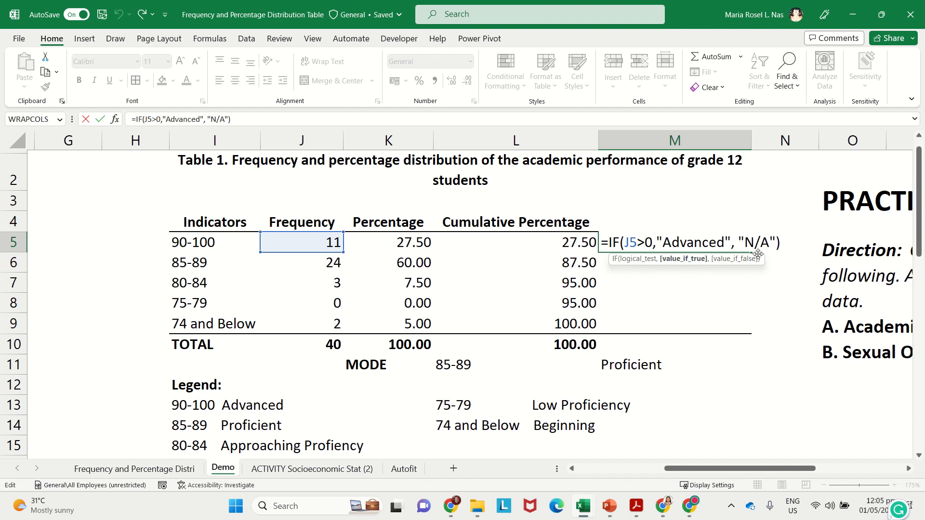
key("Return")
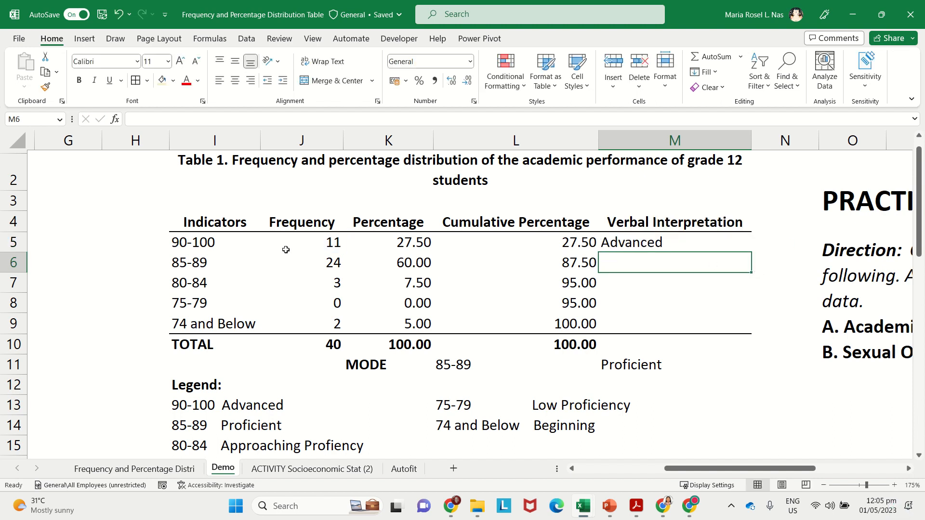
left_click(700, 248)
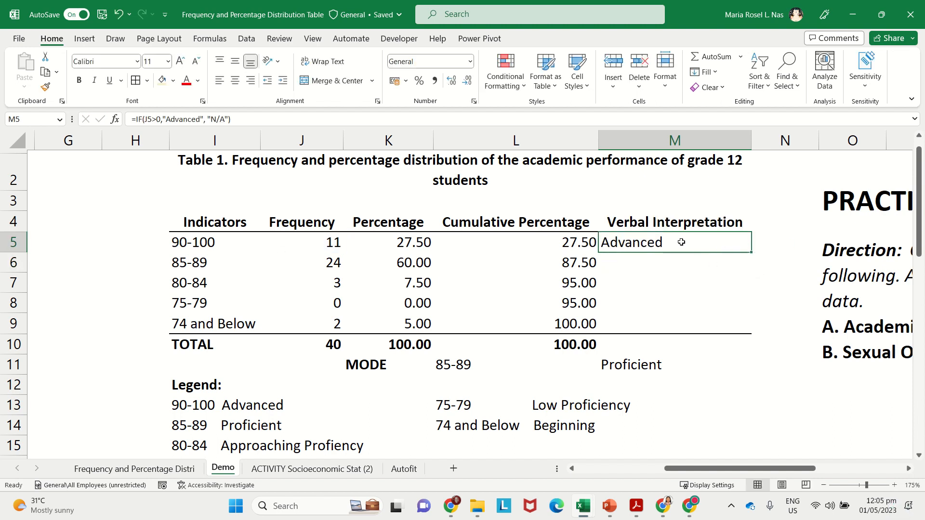
left_click(640, 301)
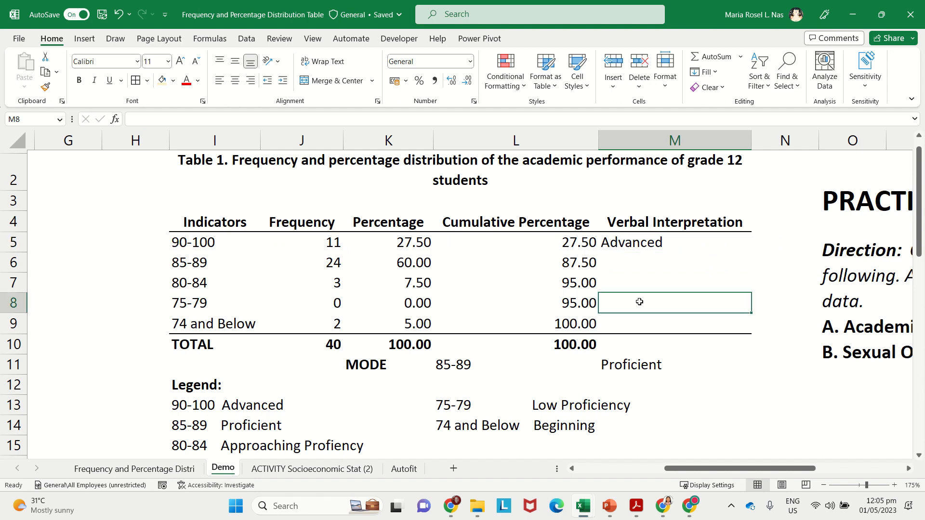
type("=")
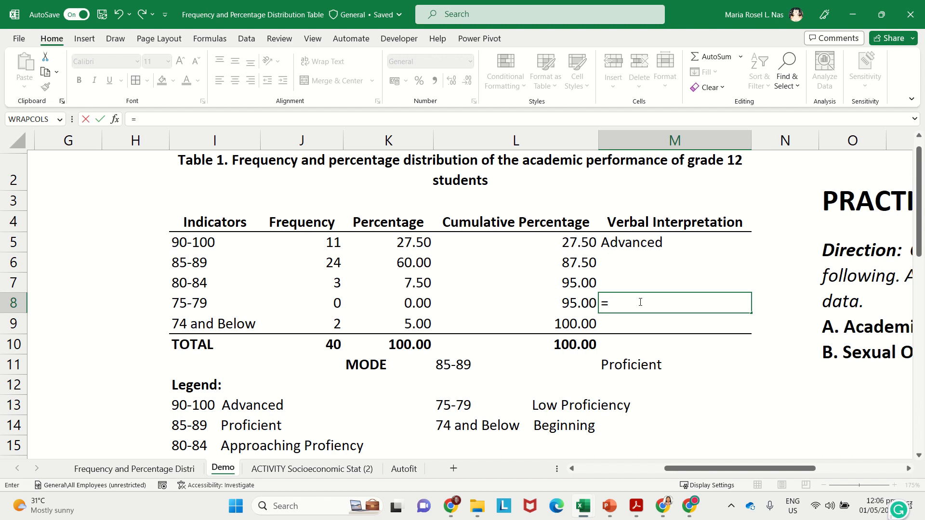
type("if")
left_click(323, 302)
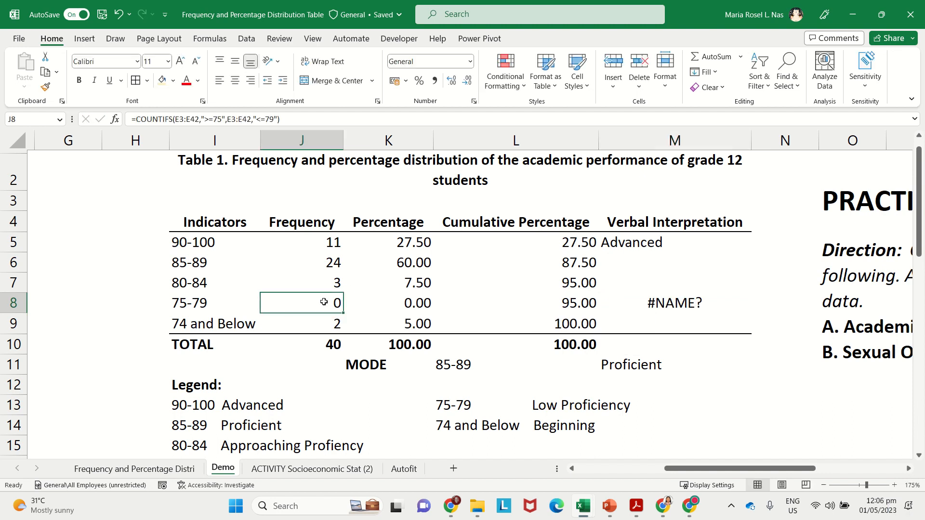
left_click(674, 306)
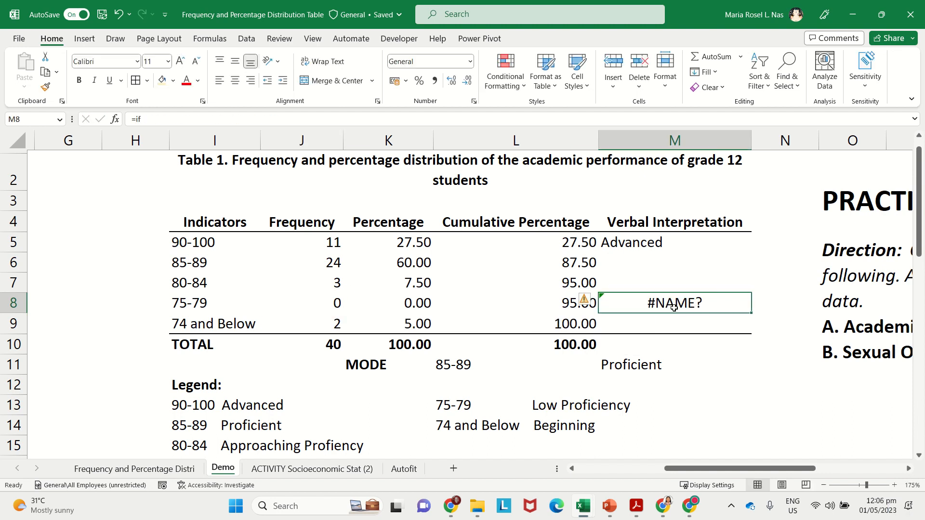
key("Delete")
- Enter =IF(J8>0,"Low Proficiency","N/A") as the Verbal Interpretation for 75-79 in M8 and check it against the frequency in J8
type("=")
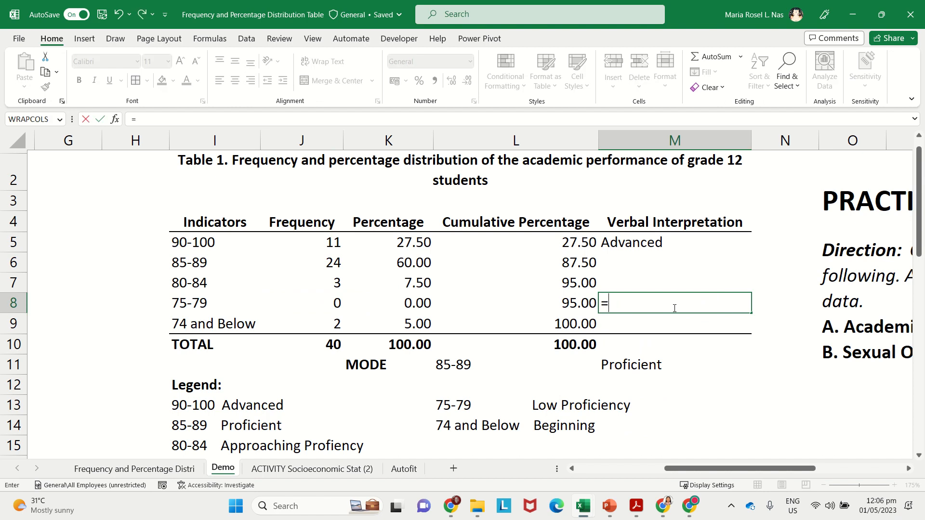
type("if")
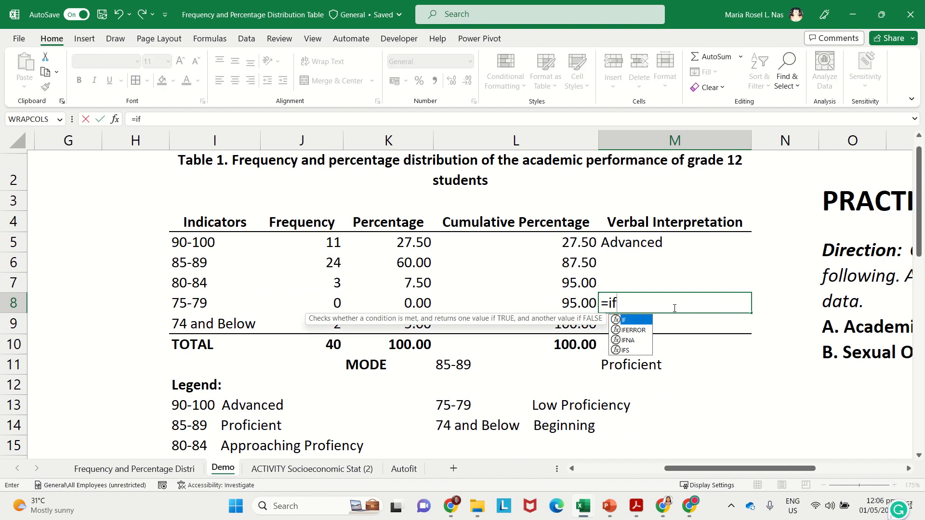
type("(")
left_click(316, 303)
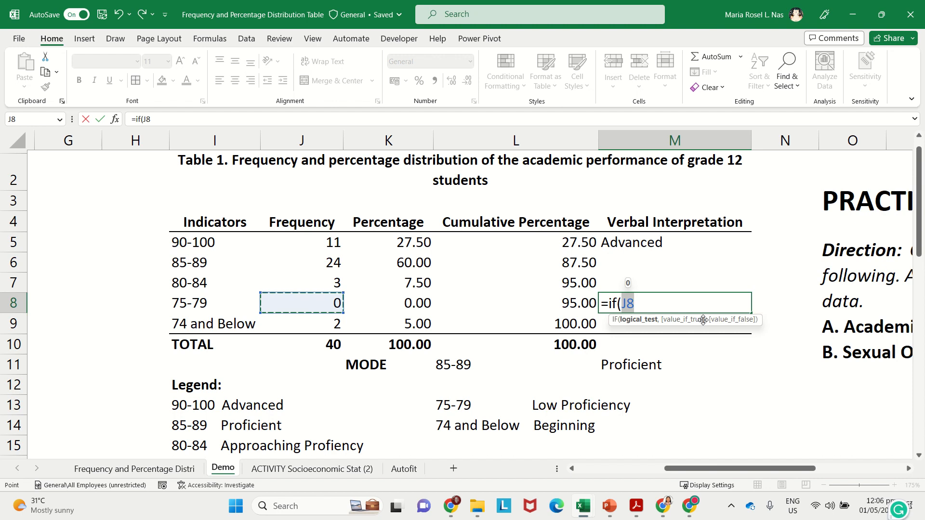
type(">")
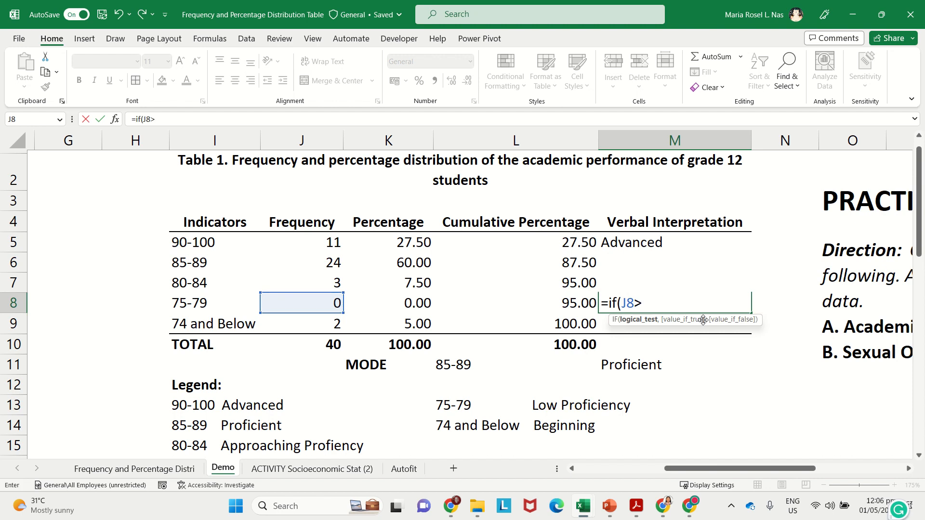
type("0,")
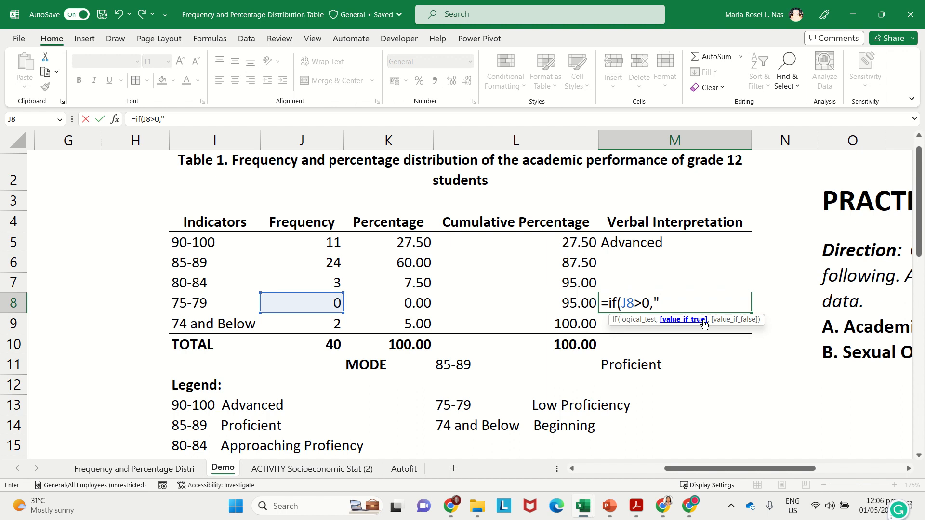
type("\"Low Profi")
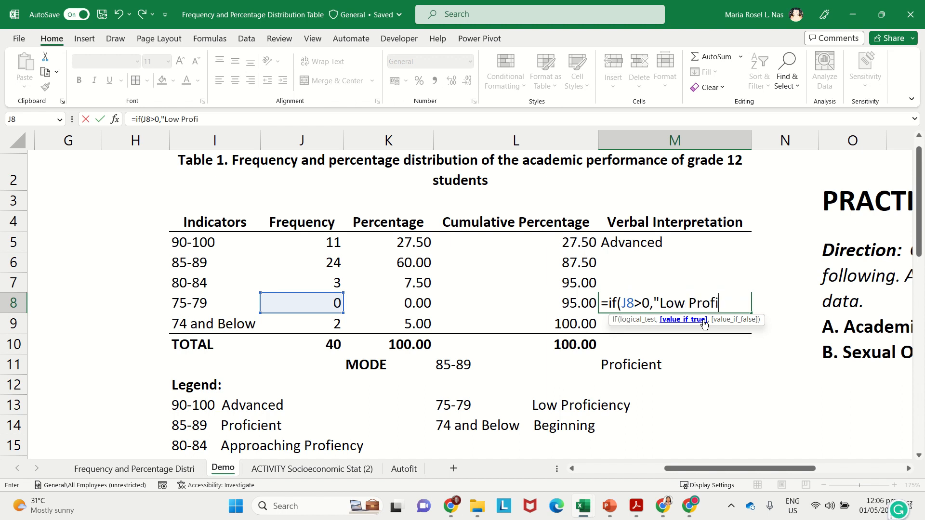
type("ciency")
type(",")
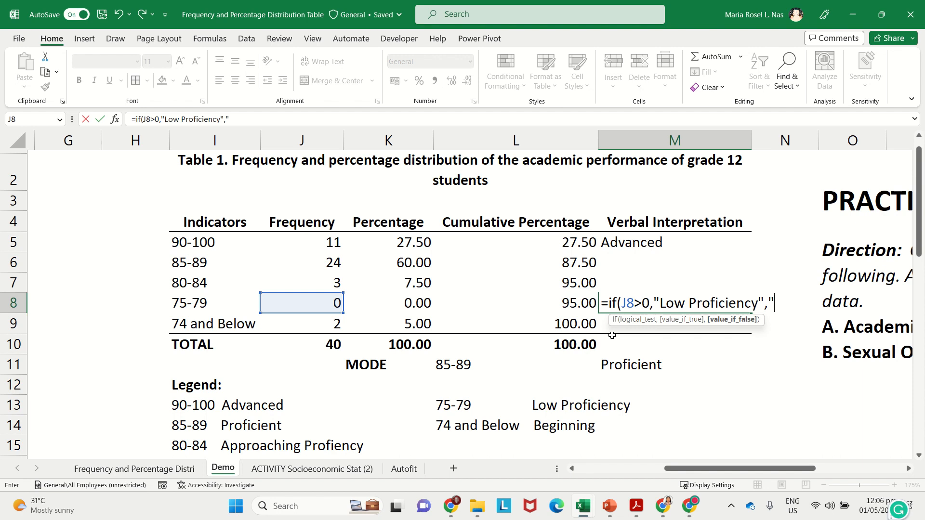
type("N/A")
type(")")
key("Return")
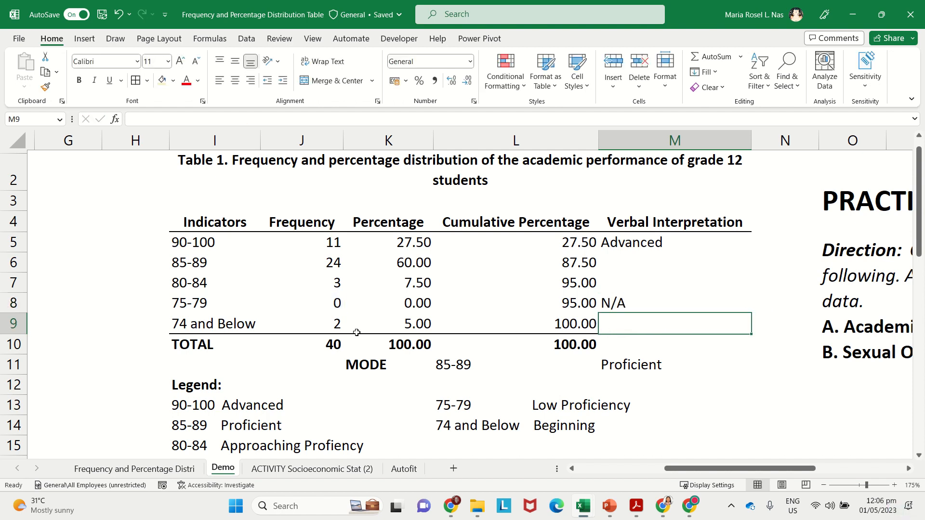
left_click(289, 302)
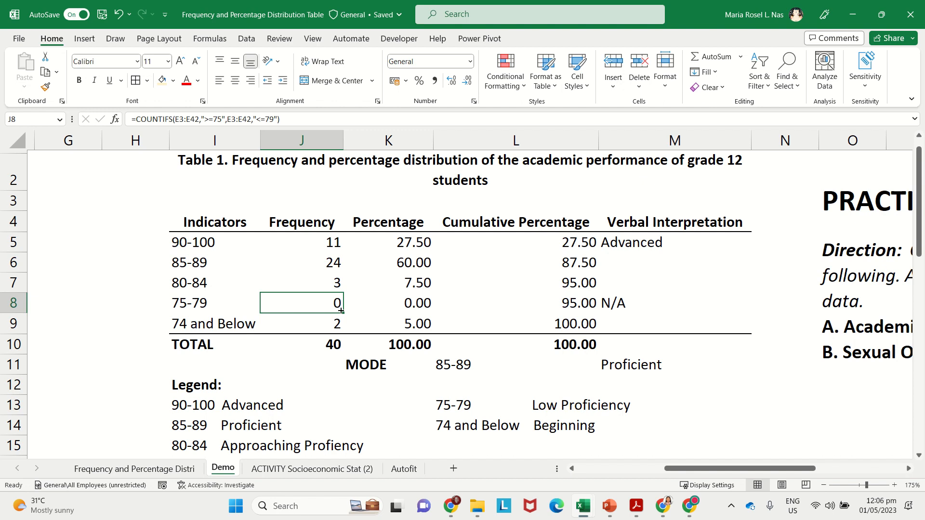
left_click(632, 306)
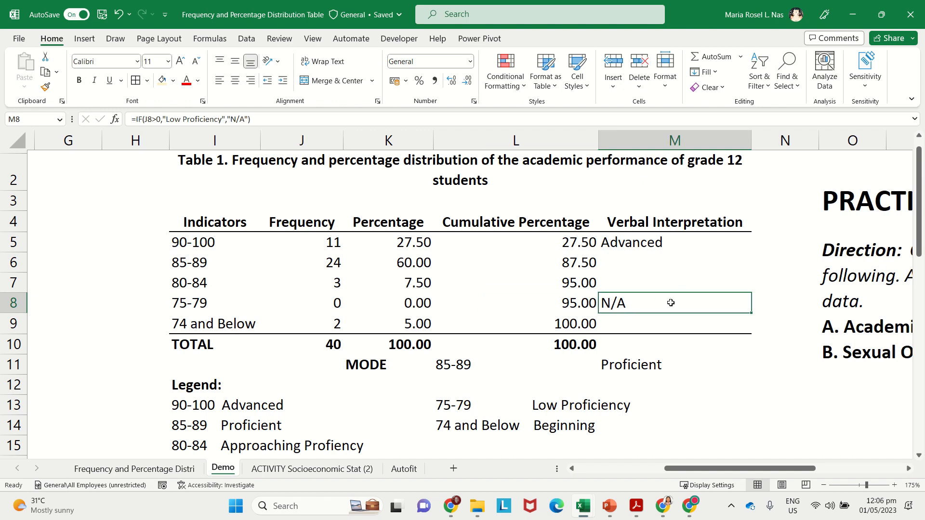
- Copy the 90-100 Verbal Interpretation formula from M5 down through the 85-89 and 80-84 rows, M6 and M7
scroll(646, 286, "up", 1)
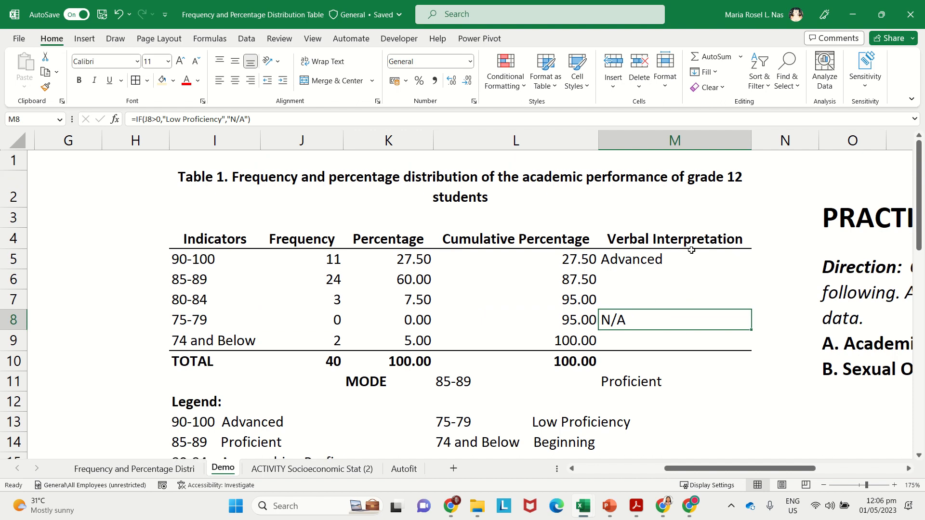
left_click(691, 258)
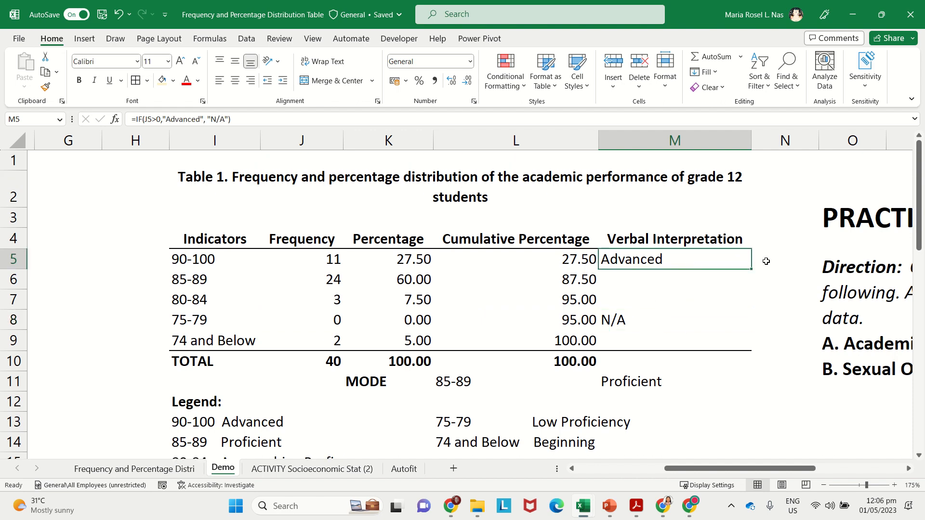
double_click(695, 263)
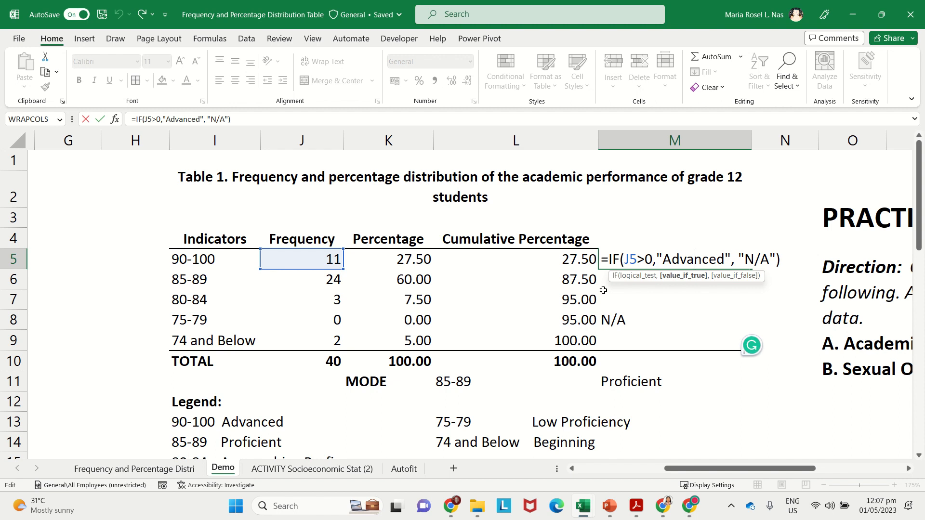
left_click(735, 304)
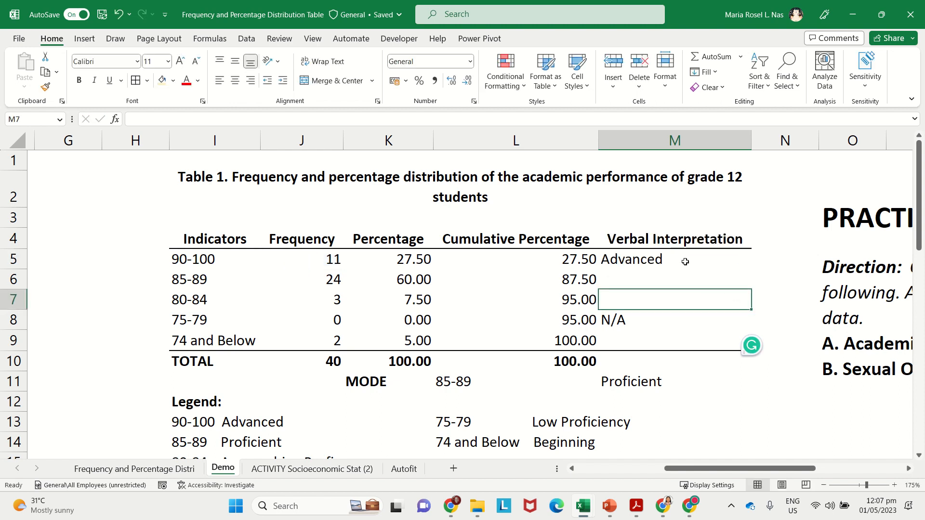
left_click(685, 261)
left_click_drag(751, 269, 745, 304)
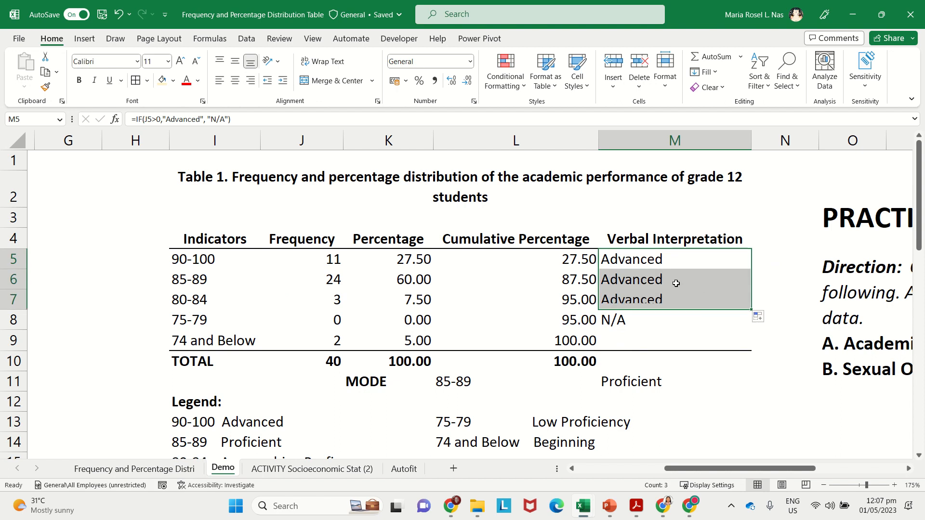
- Change the text returned by the 85-89 IF formula in M6 to "Proficient"
left_click(668, 282)
double_click(637, 280)
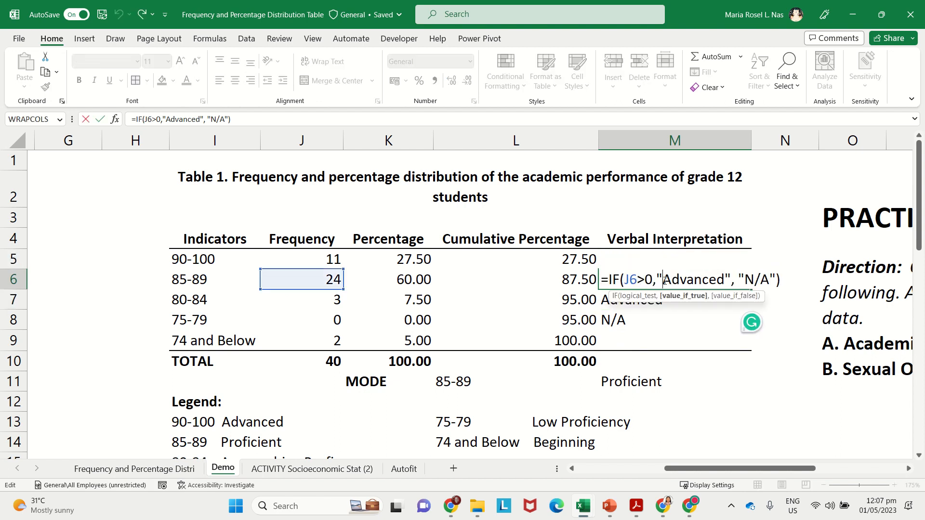
double_click(664, 281)
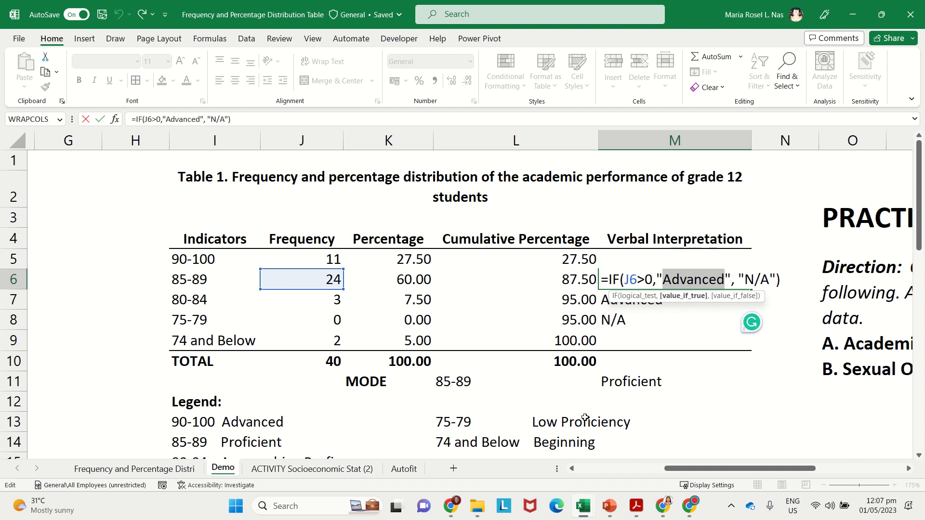
type("Profi")
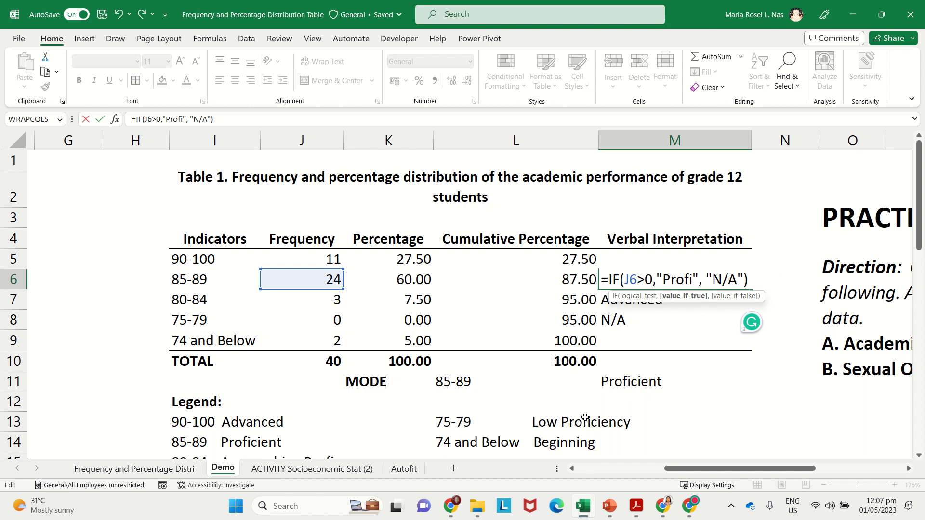
type("cien")
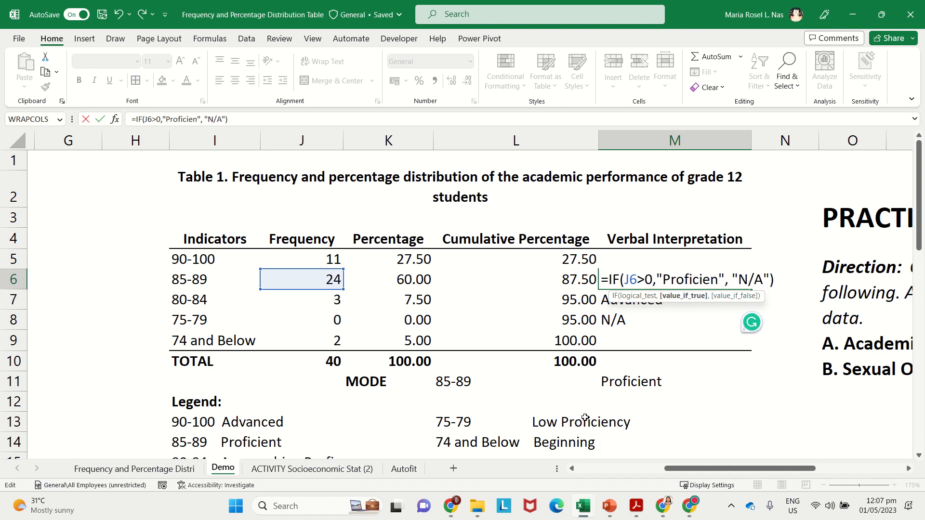
type("t")
key("Return")
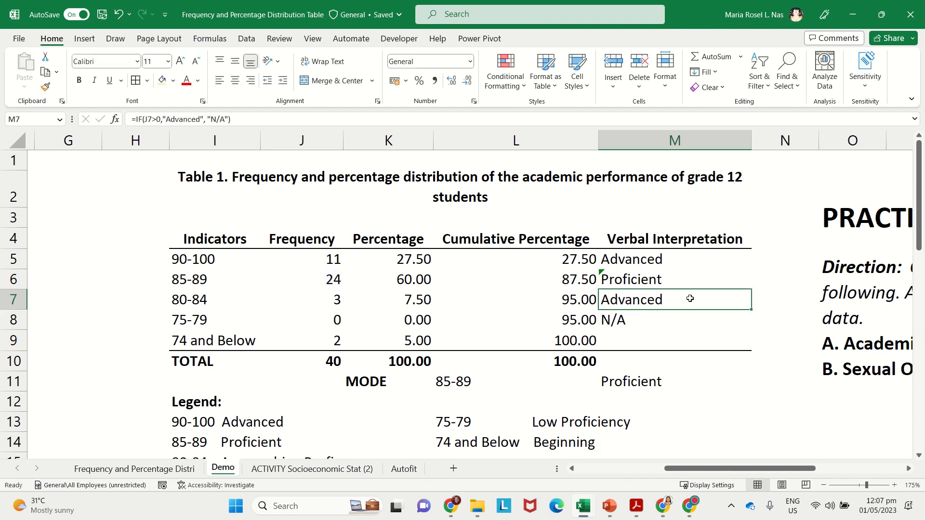
- Change the text returned by the 80-84 IF formula in M7 to "Approching Proficiency"
double_click(690, 298)
scroll(698, 328, "down", 1)
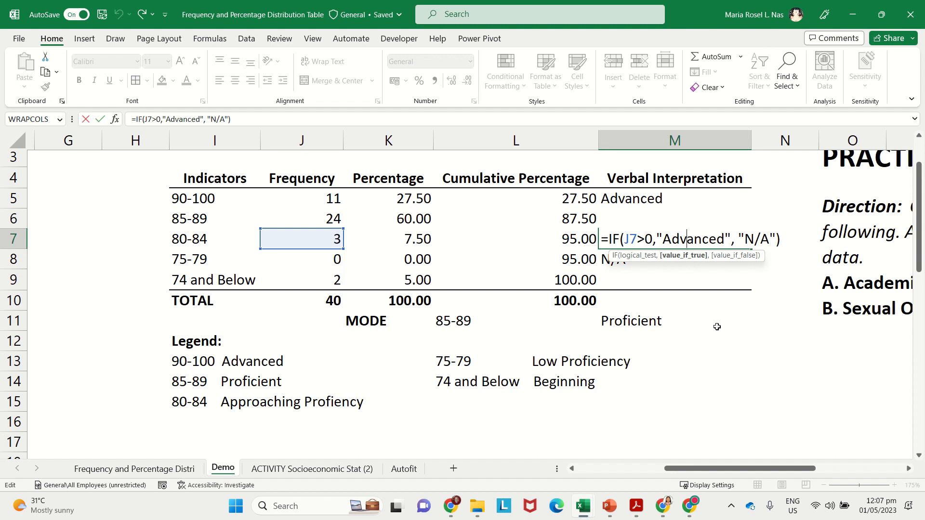
left_click_drag(666, 240, 726, 239)
type("Approchi")
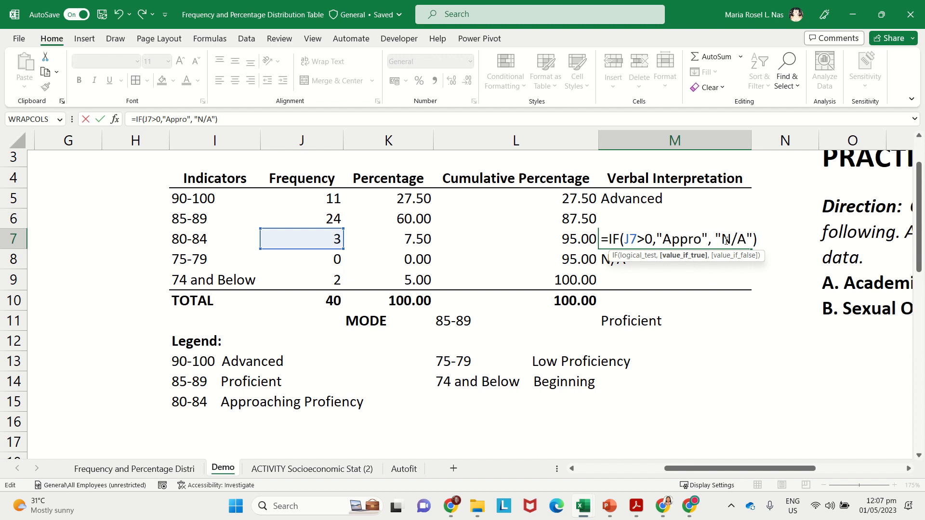
type("n")
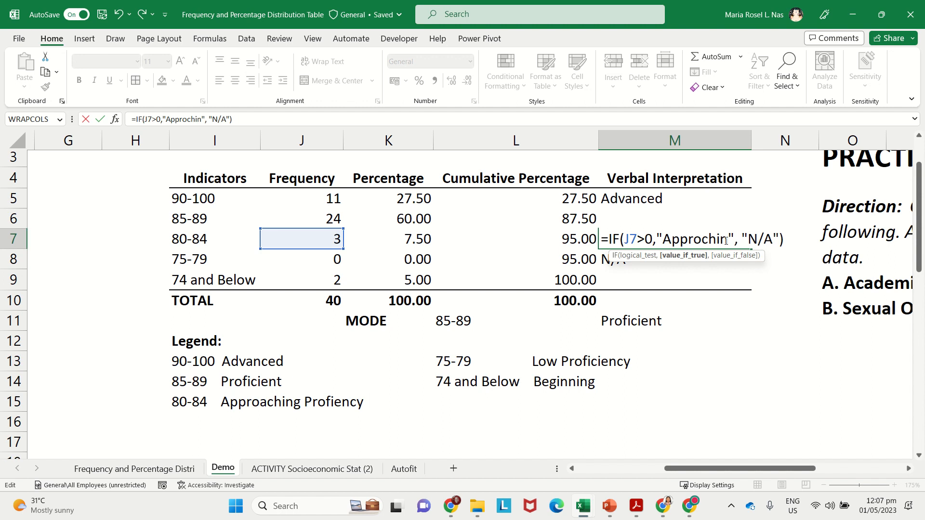
type("g Pr")
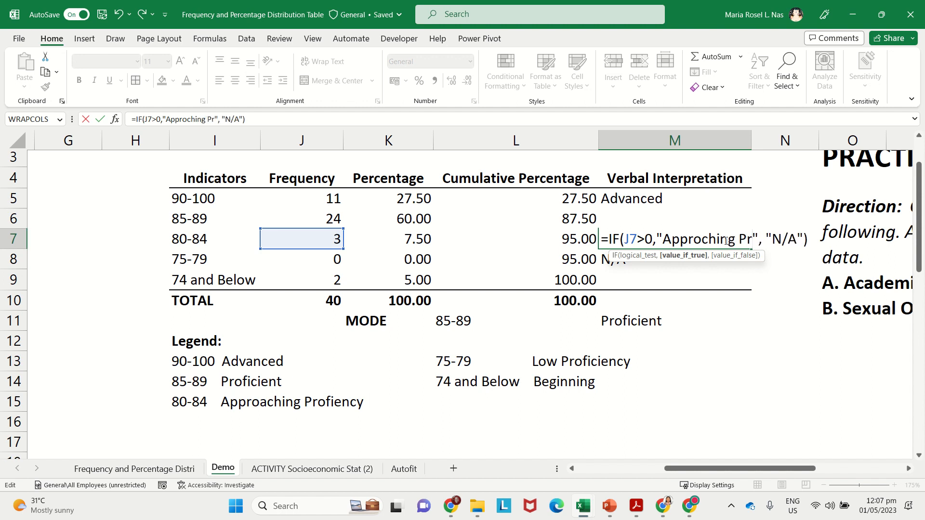
type("oficienc")
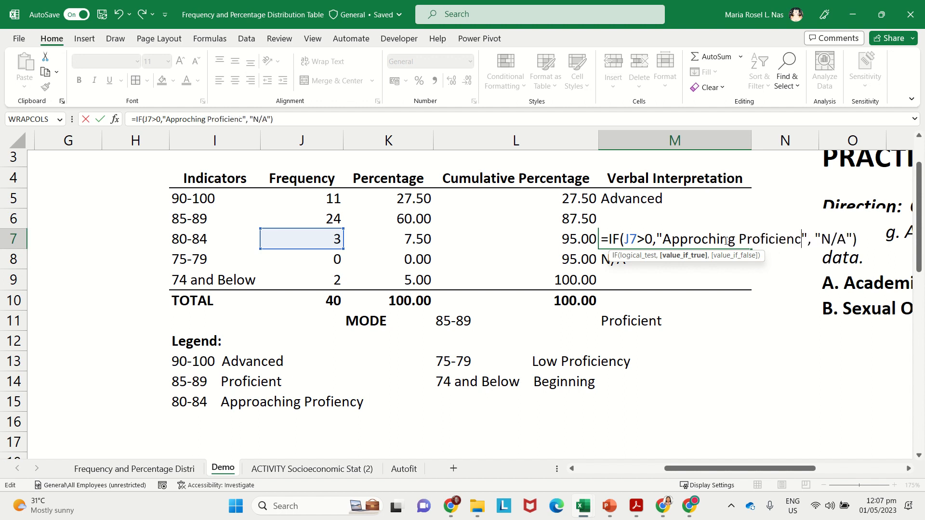
type("y")
key("Return")
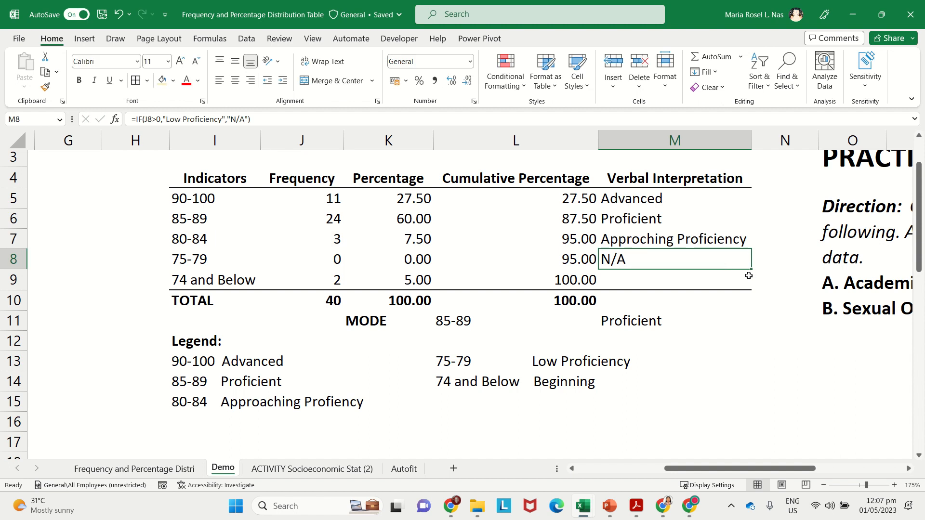
left_click(709, 289)
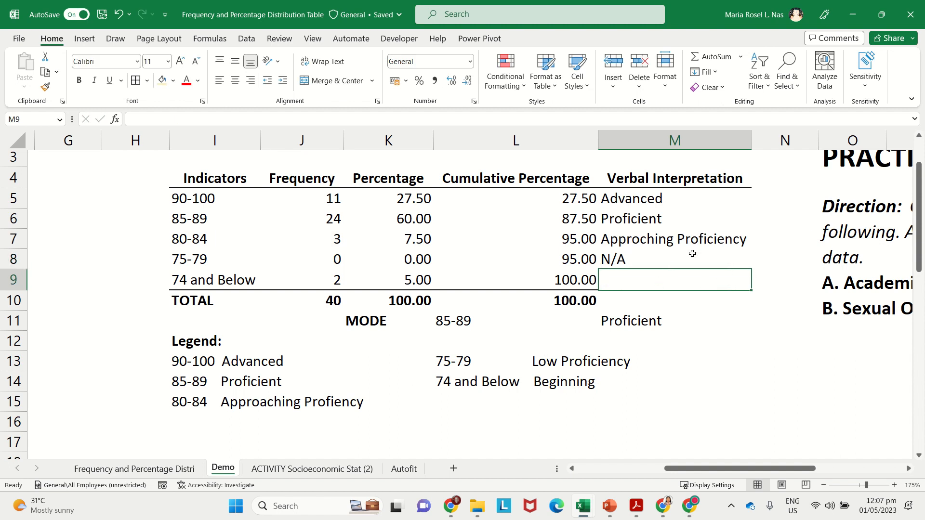
- Copy the 80-84 Verbal Interpretation formula from M7 to the 74 and Below row in M9
left_click(703, 242)
key("ctrl+c")
left_click(716, 278)
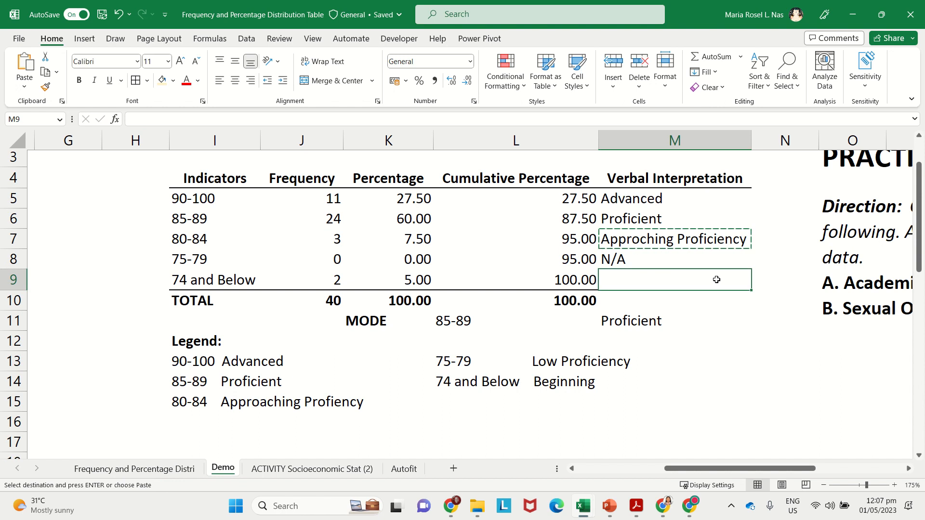
key("Return")
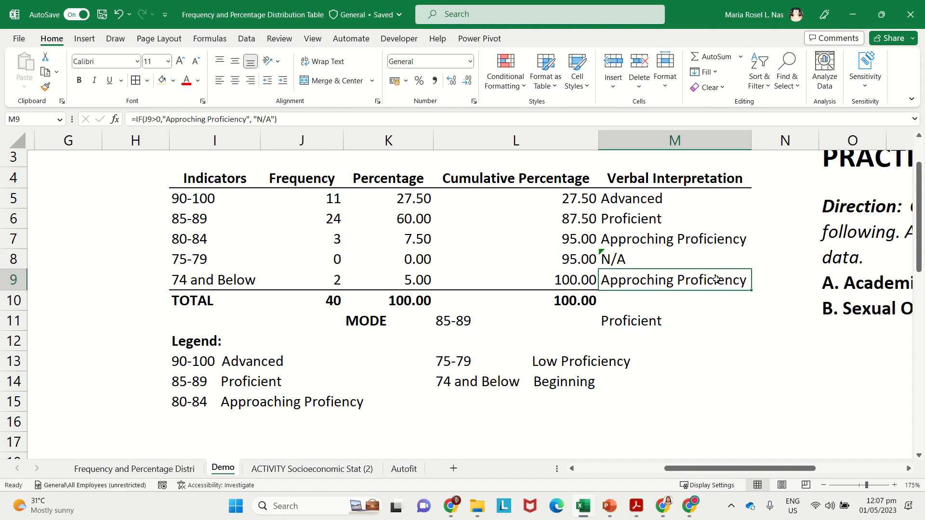
- Change the text returned by the 74 and Below IF formula in M9 to "Beginning"
double_click(663, 278)
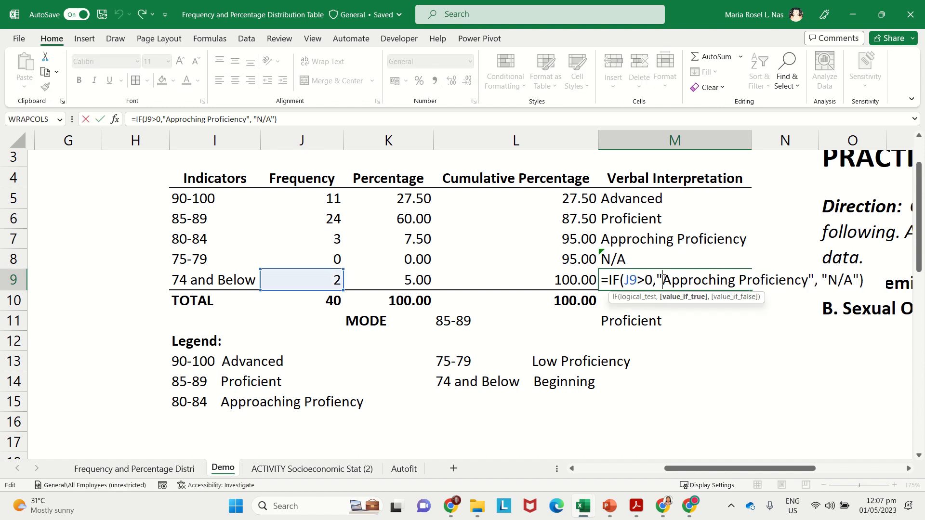
double_click(669, 281)
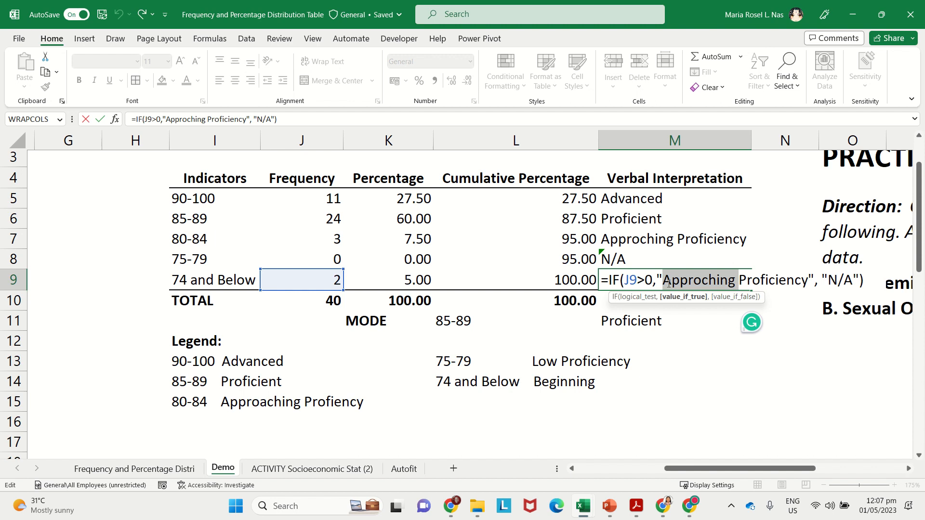
key("ctrl+shift+Right")
type("Begi")
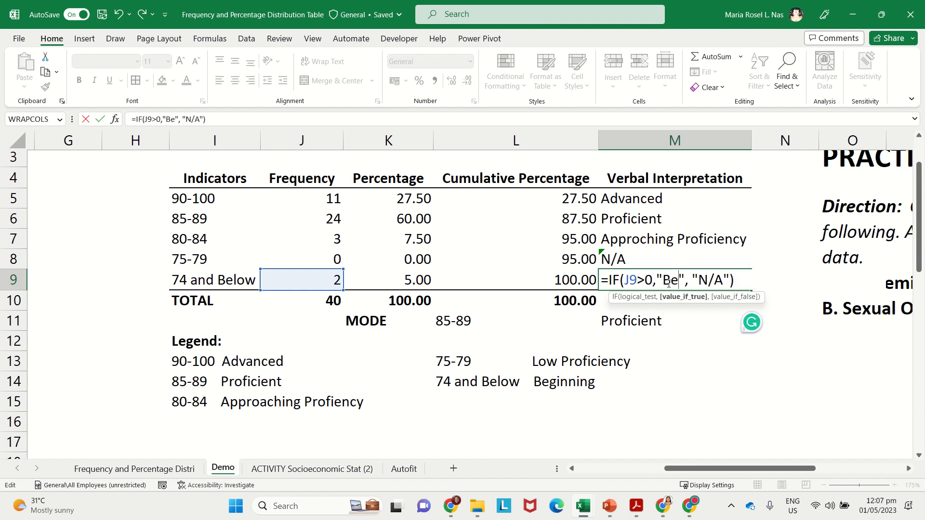
type("nning")
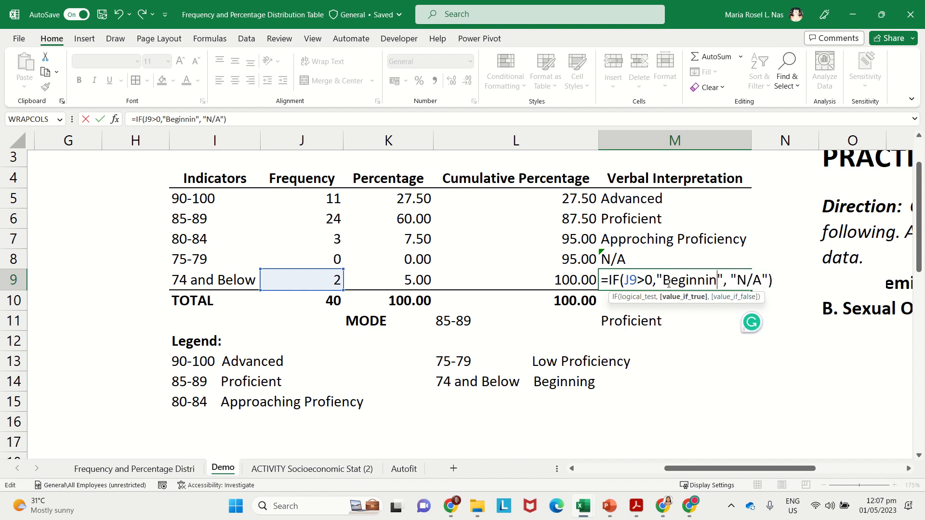
key("Return")
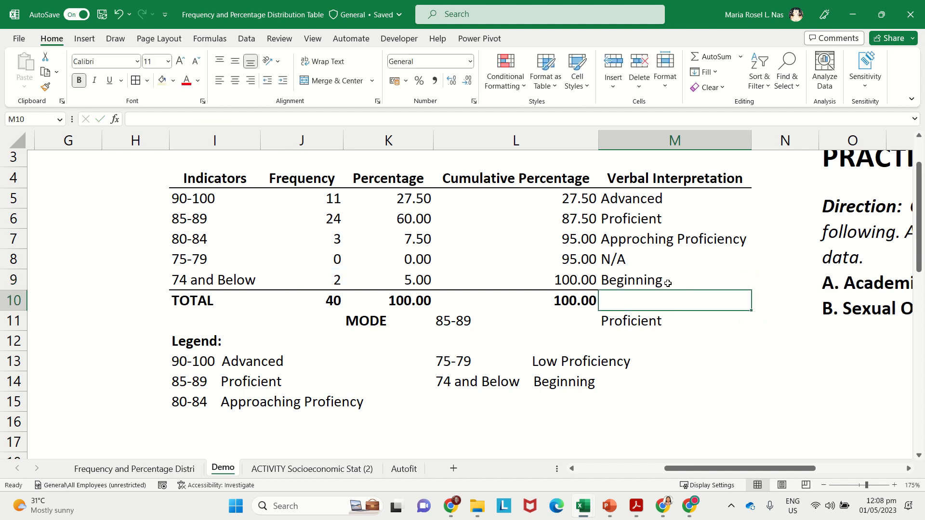
- Test the 75-79 row's formulas by entering a GWA of 78 in E7, and undo that entry
left_click(689, 362)
scroll(385, 332, "down", 1)
scroll(386, 333, "down", 1)
left_click_drag(766, 470, 717, 476)
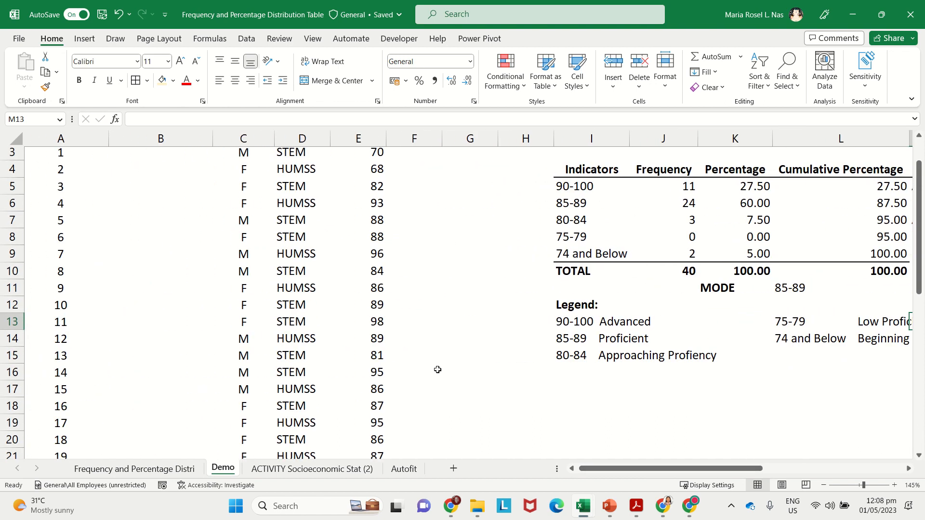
left_click(377, 239)
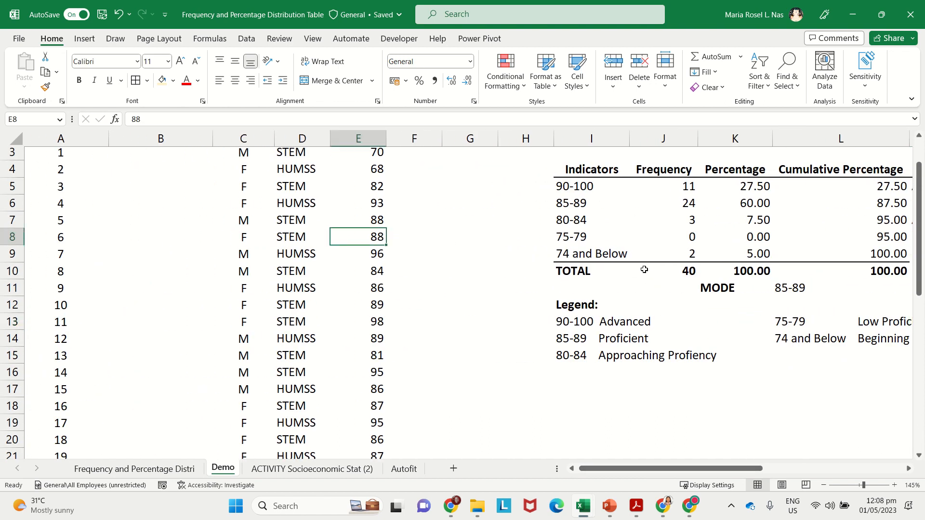
left_click_drag(718, 466, 742, 466)
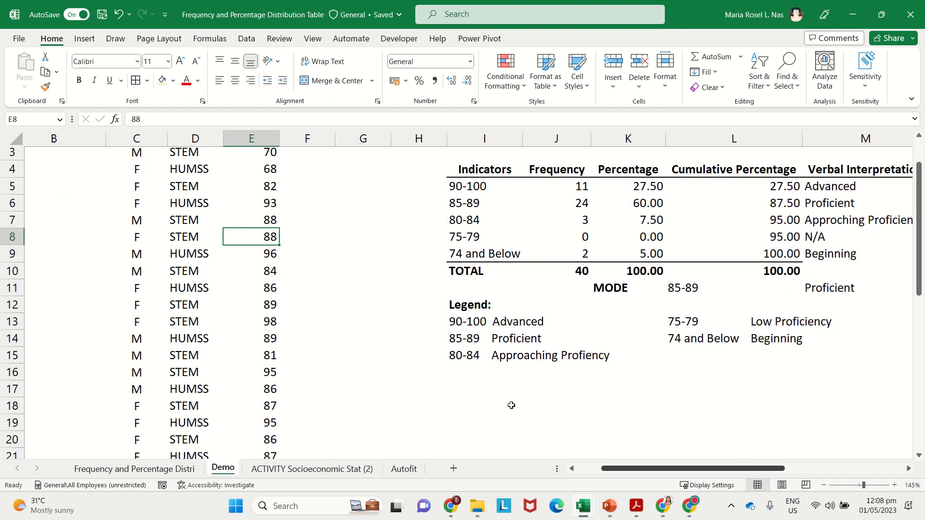
left_click(243, 221)
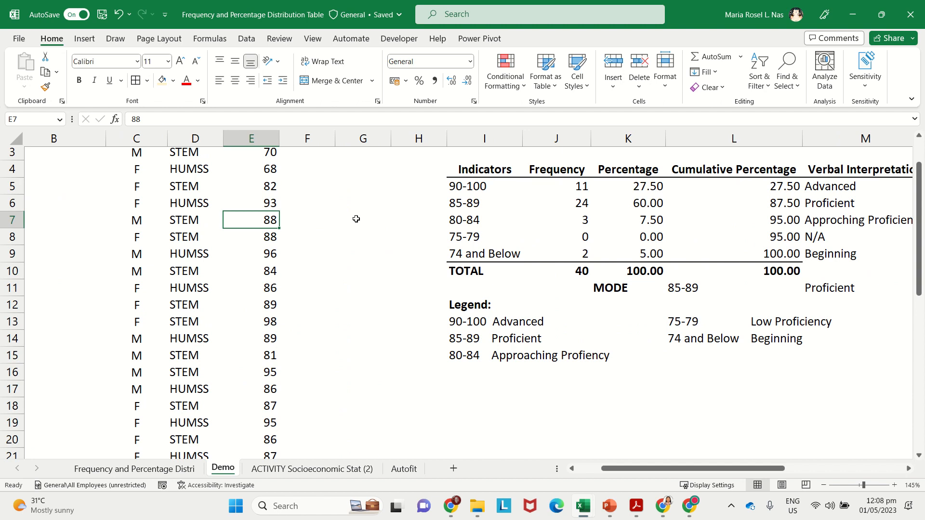
type("78")
key("Return")
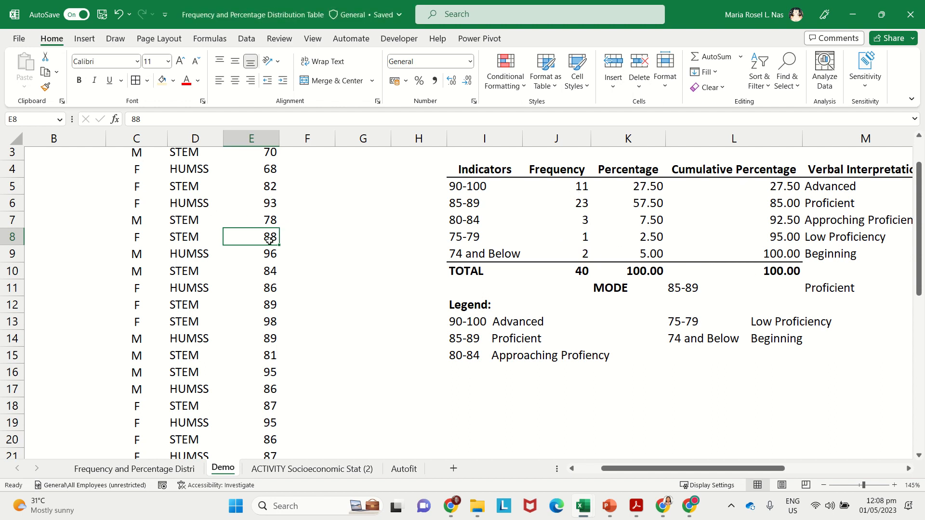
key("ctrl+z")
left_click(753, 393)
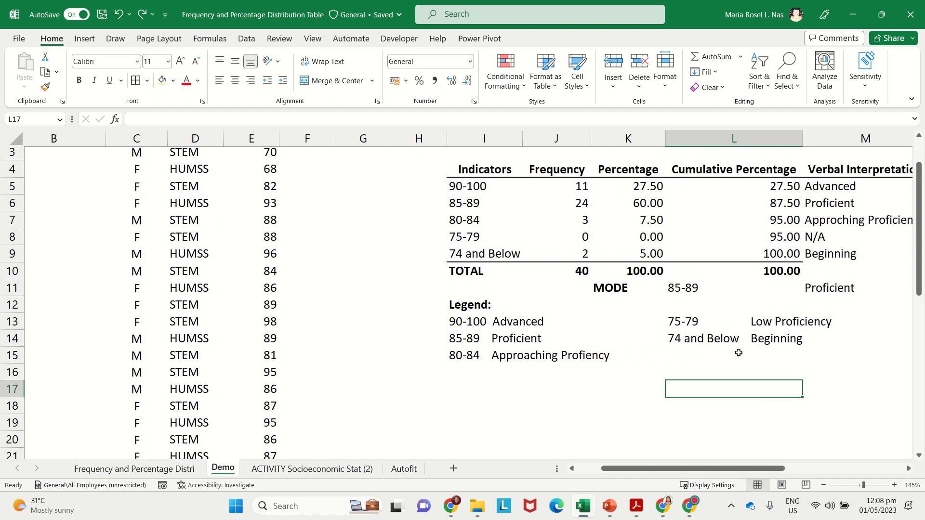
- Compare the mode range in L11 with the indicators and frequencies in I5:J9
left_click(682, 285)
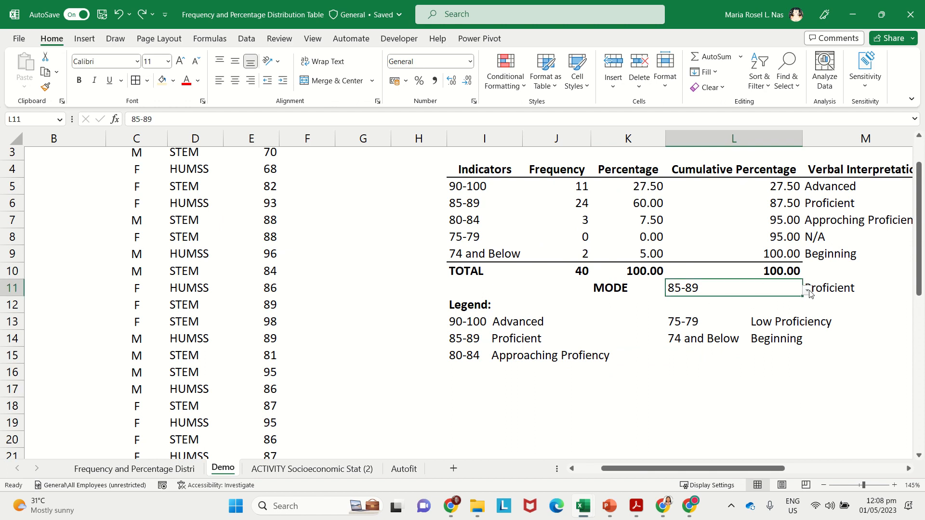
left_click(486, 184)
left_click_drag(487, 194, 489, 225)
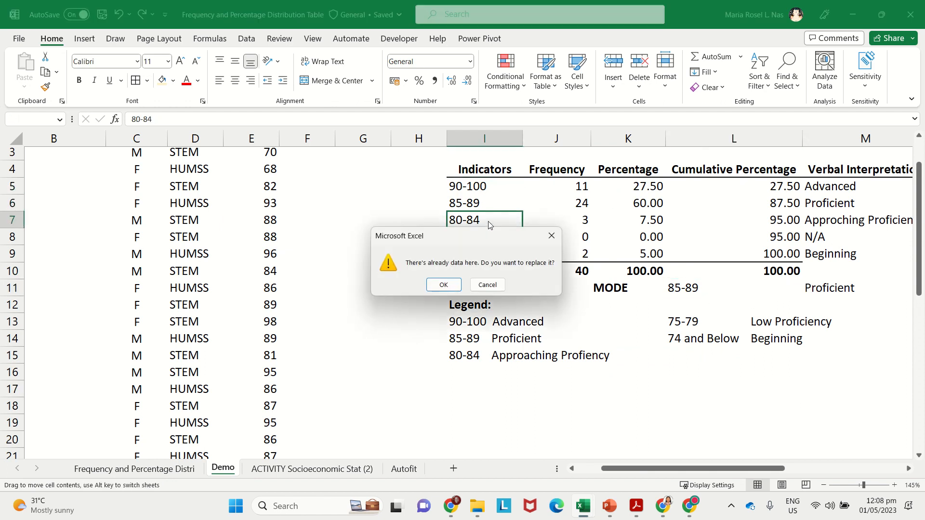
left_click(552, 236)
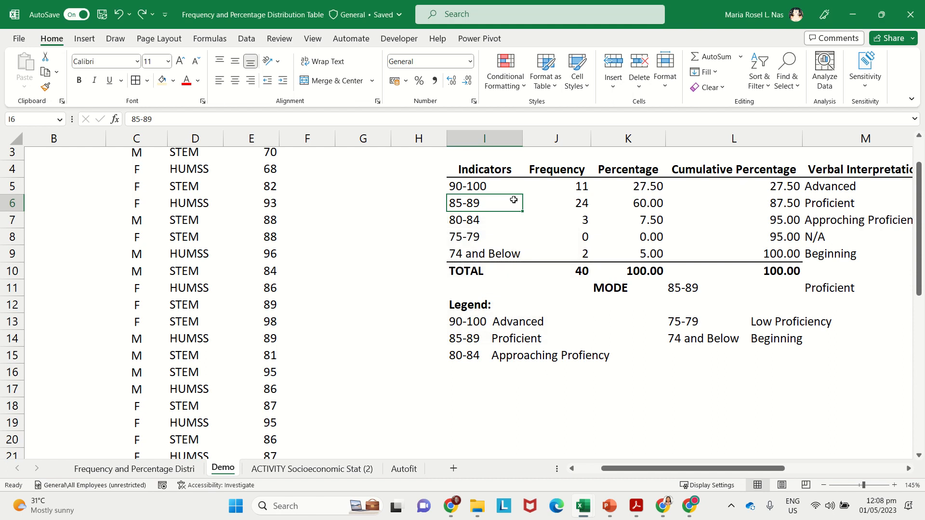
left_click(584, 203)
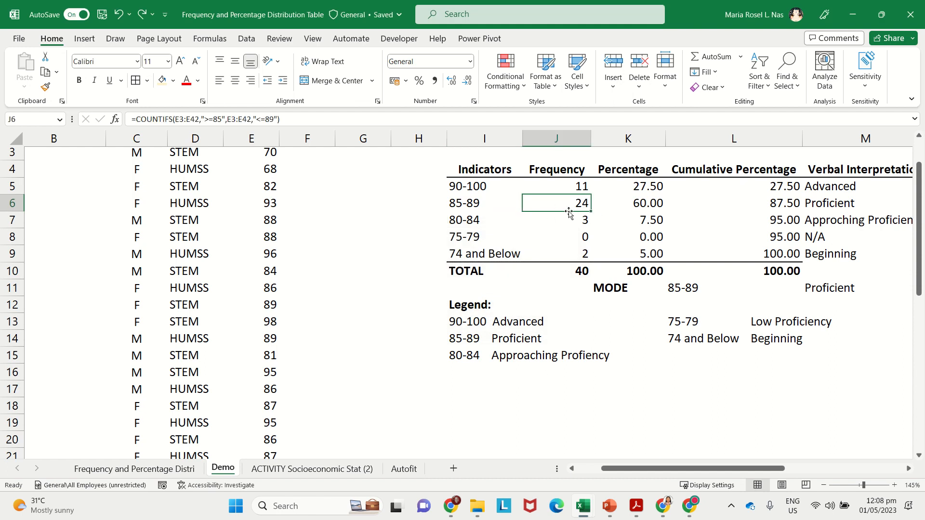
left_click(695, 291)
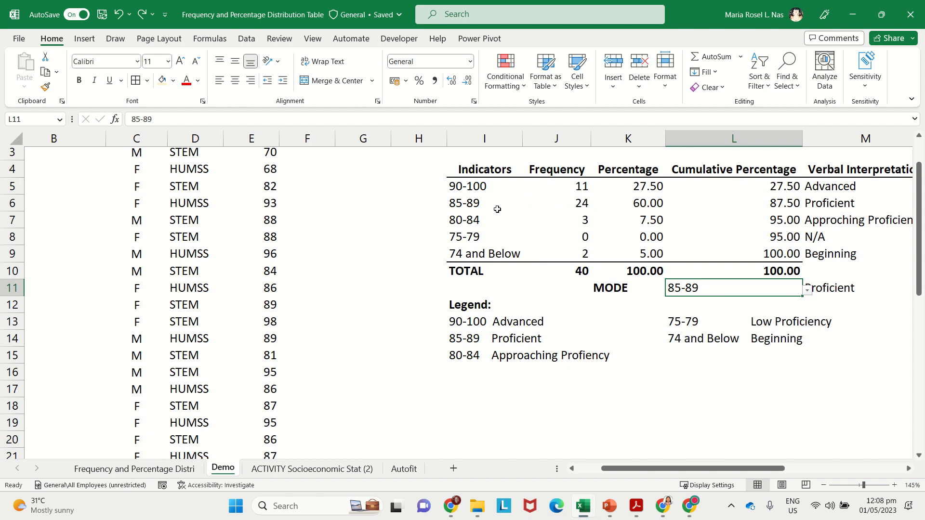
left_click(589, 204)
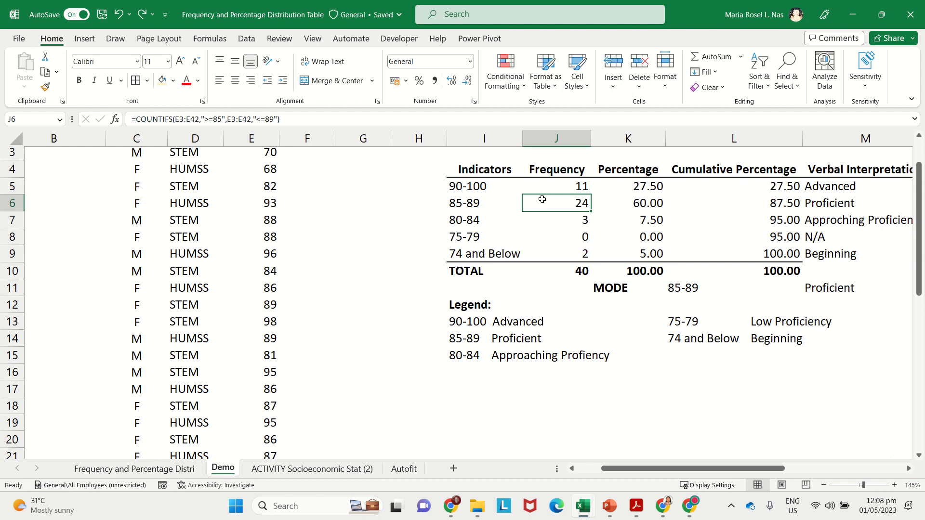
left_click(531, 181)
left_click(576, 237)
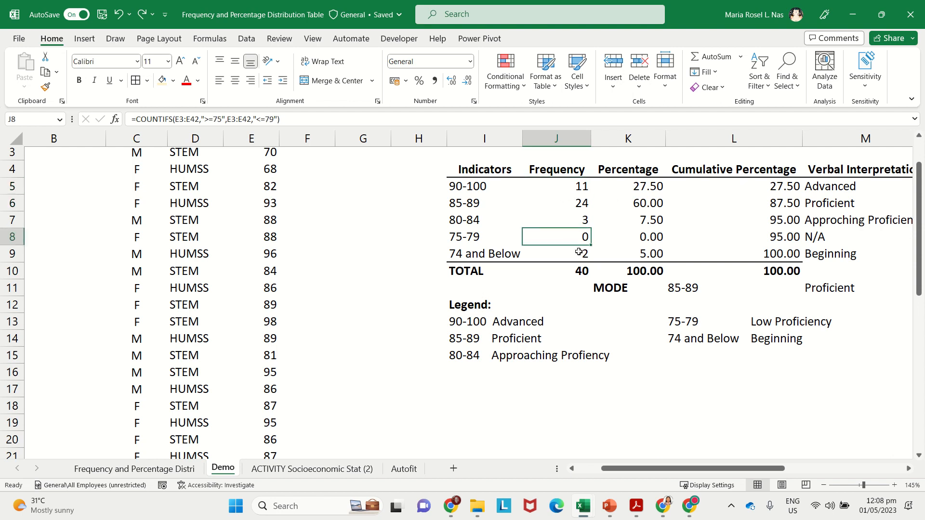
left_click(576, 253)
left_click(576, 227)
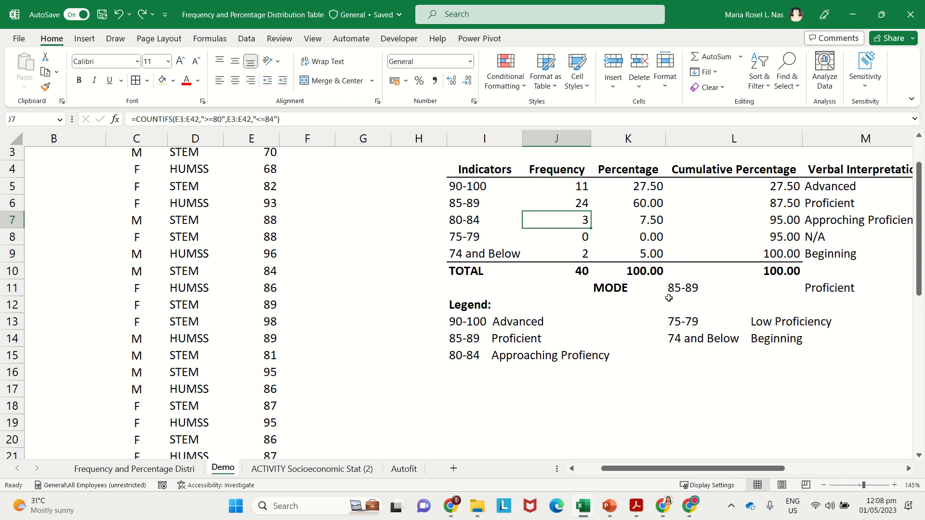
- Inspect the nested IF formula in M11 that gives the verbal interpretation of the mode range in L11
left_click(690, 288)
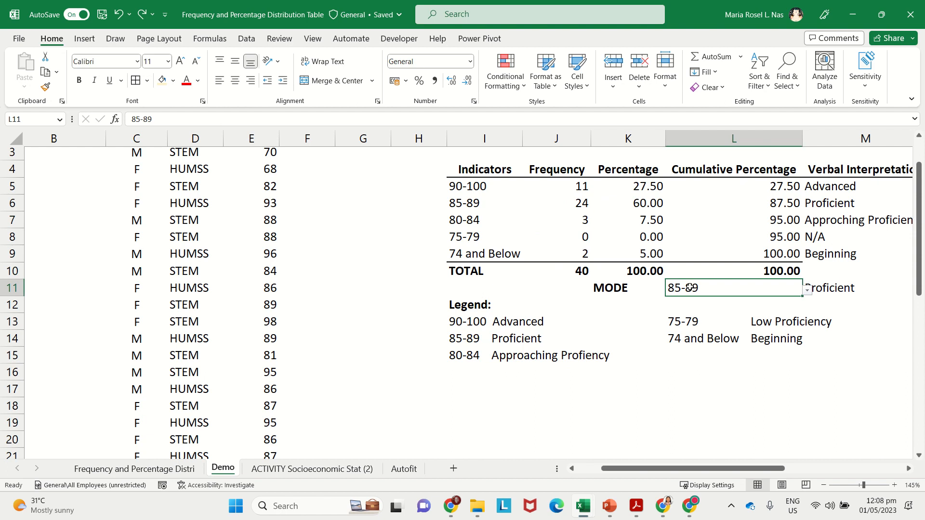
left_click(831, 288)
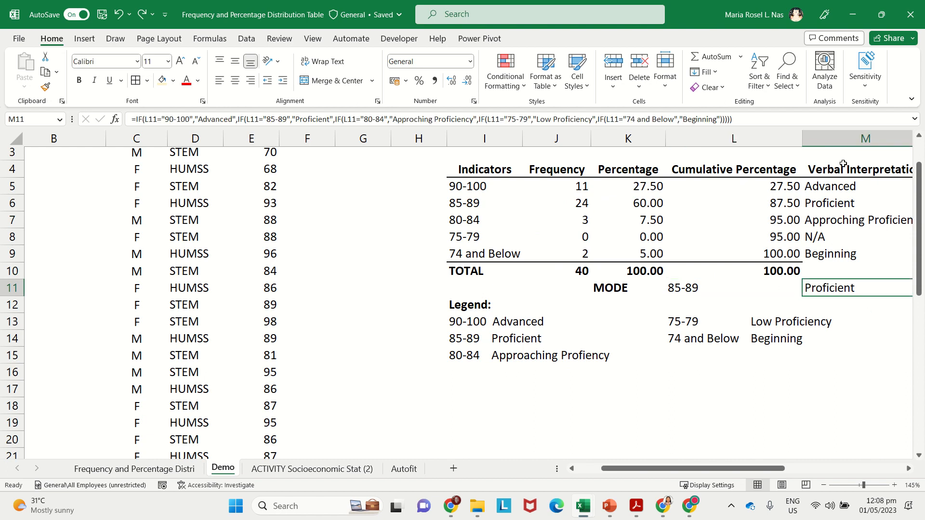
left_click(711, 291)
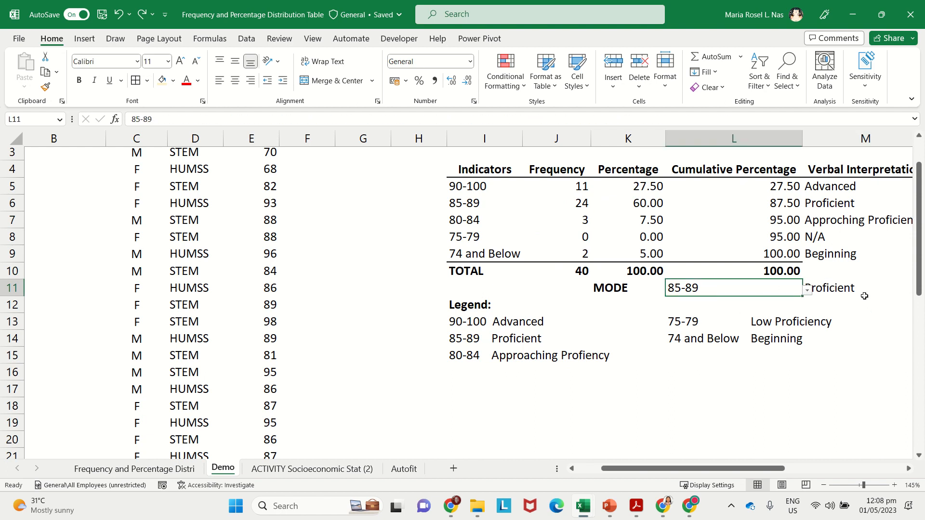
left_click(849, 290)
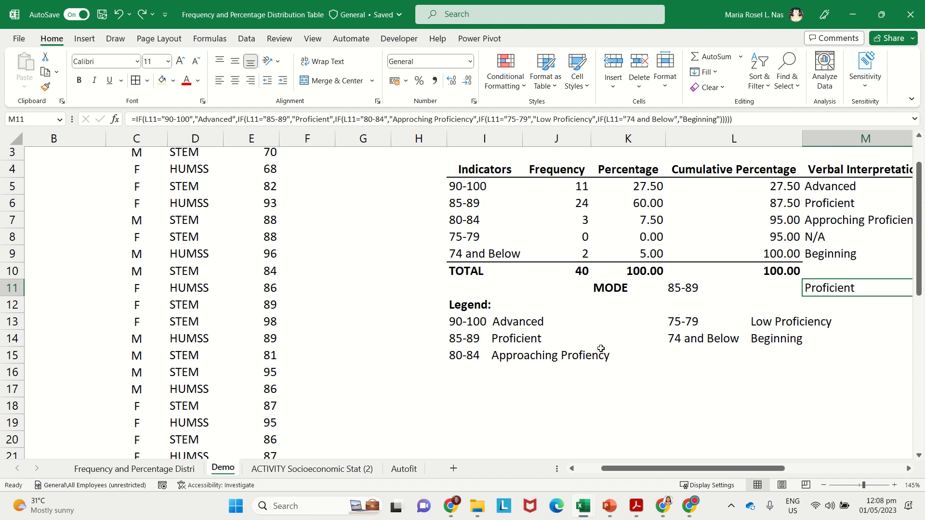
- Review the finished table's Indicators, Frequency, Percentage, Cumulative Percentage and Verbal Interpretation columns, plus the mode row and legend
scroll(653, 327, "down", 3, "ctrl")
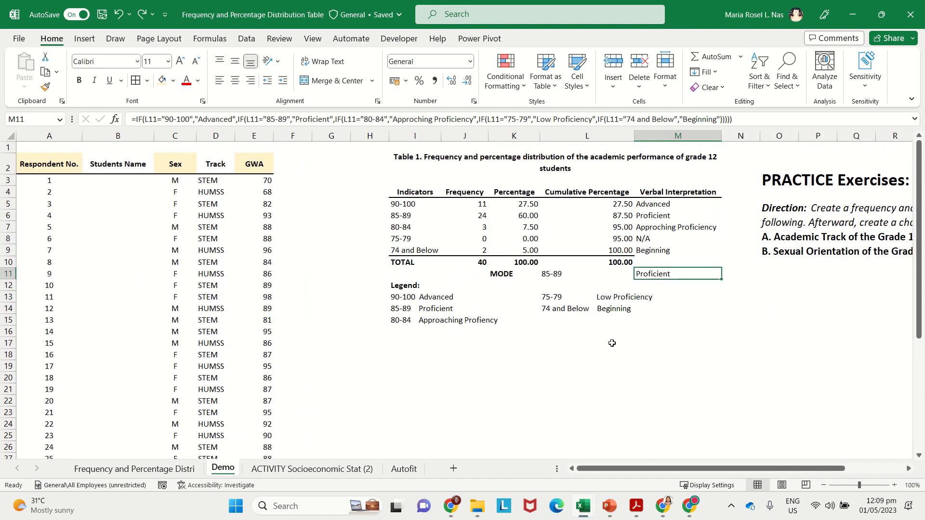
left_click_drag(718, 466, 766, 466)
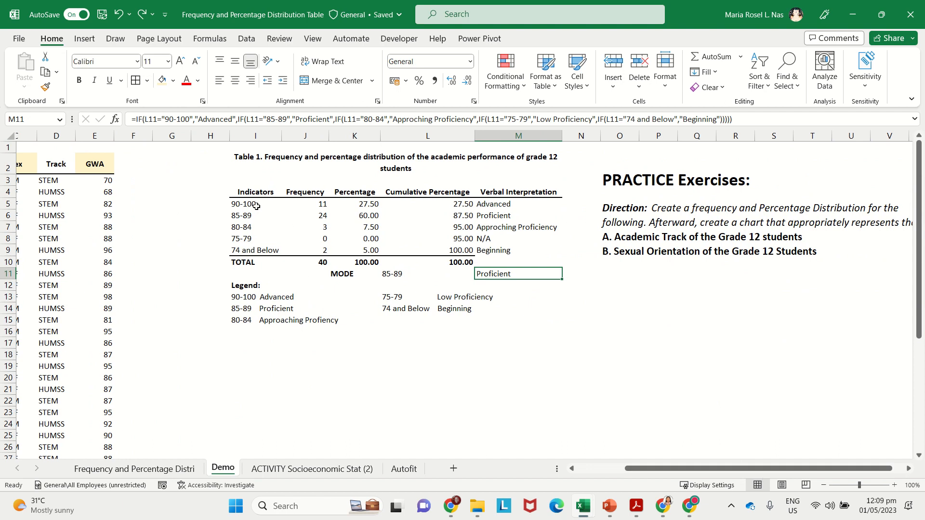
left_click_drag(256, 205, 248, 248)
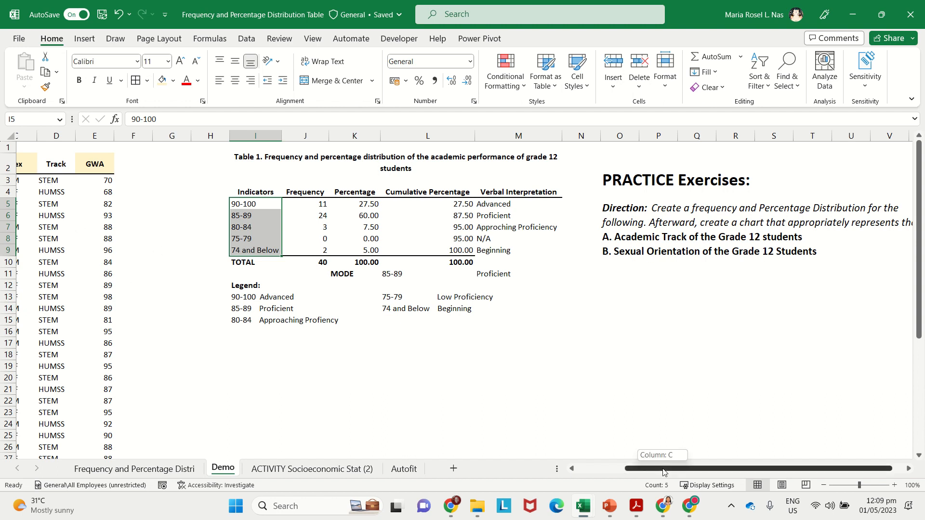
left_click_drag(658, 468, 627, 468)
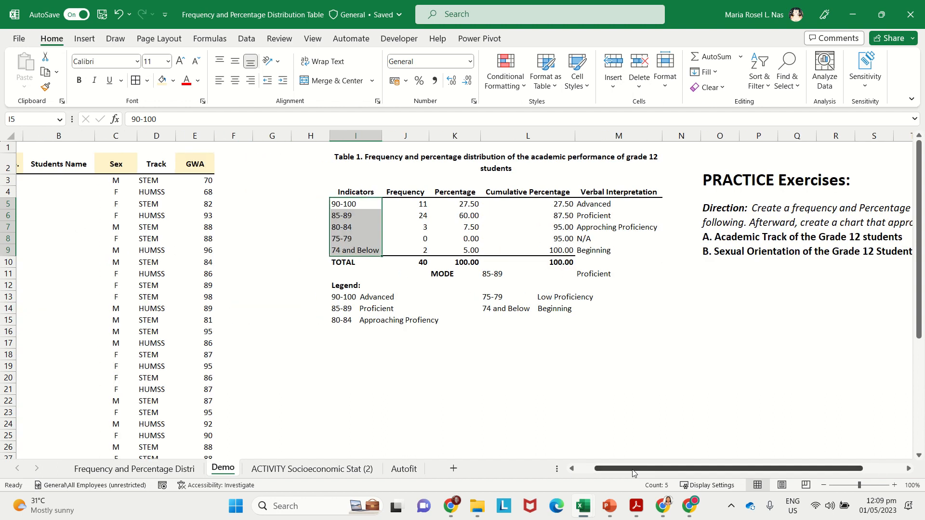
left_click(626, 136)
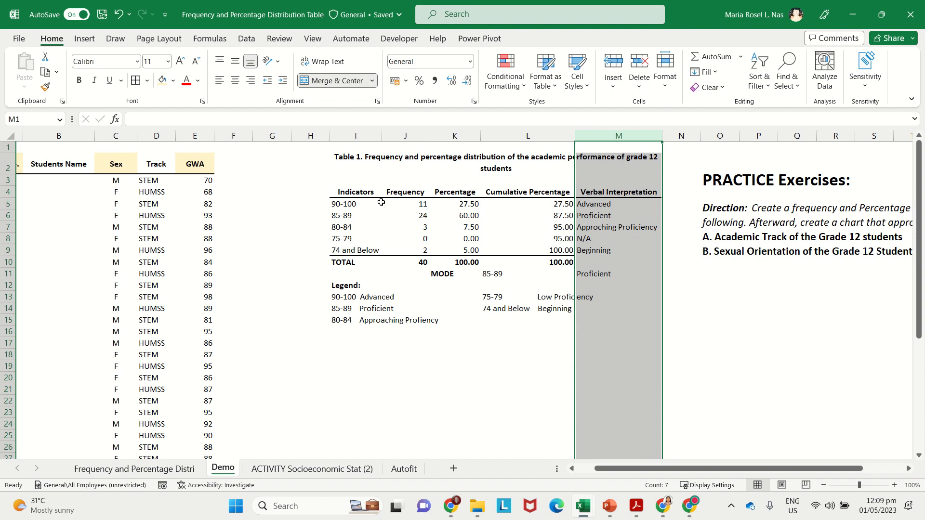
left_click(359, 136)
left_click(405, 136)
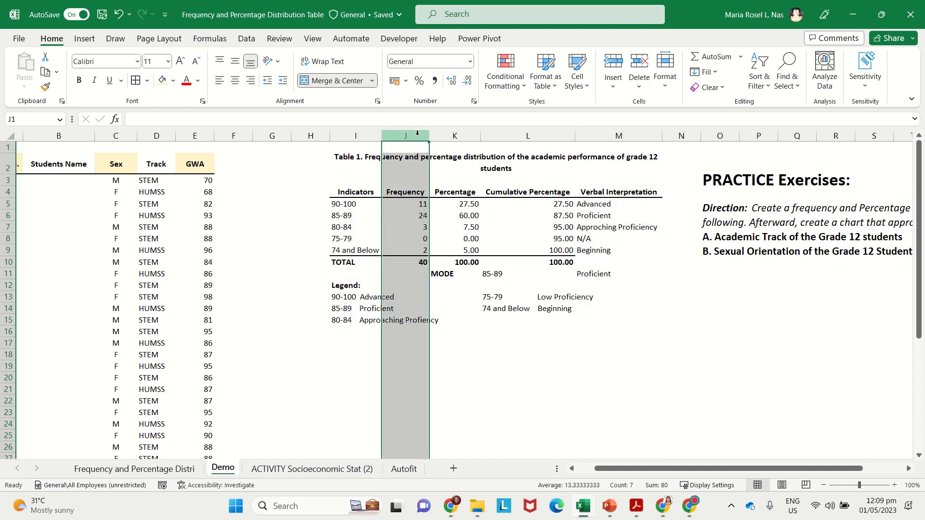
left_click(467, 137)
left_click(511, 136)
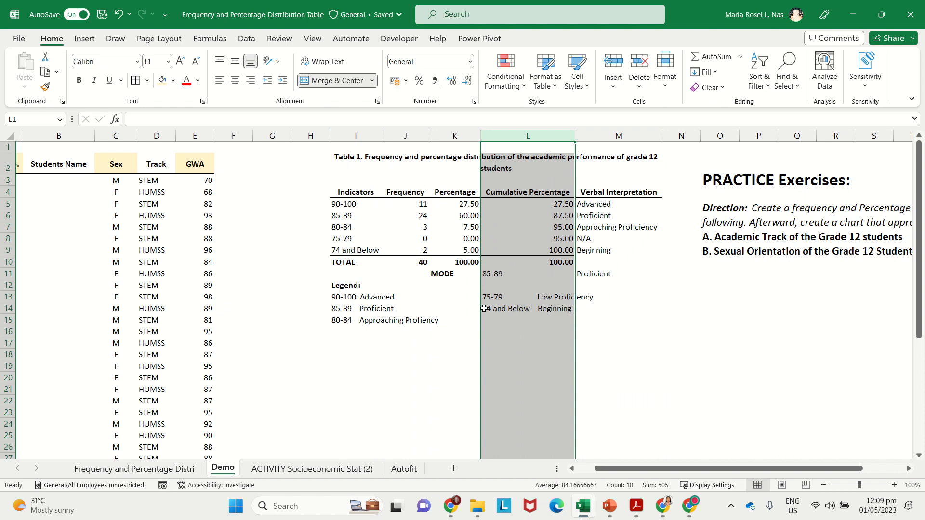
left_click(448, 276)
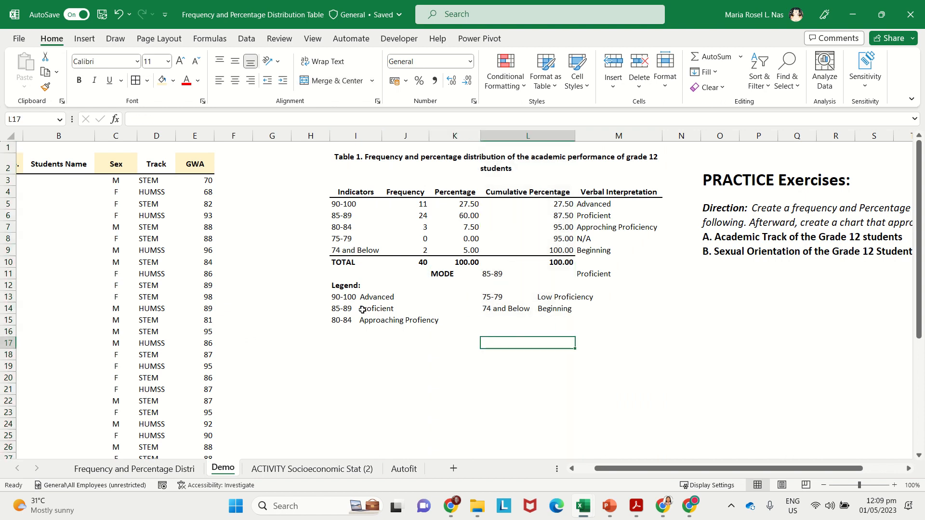
left_click_drag(332, 287, 574, 336)
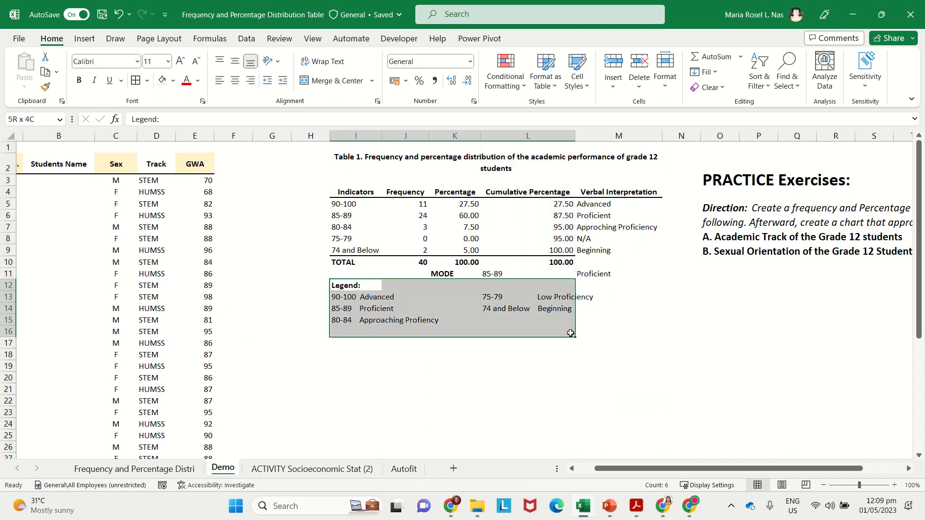
left_click(608, 134)
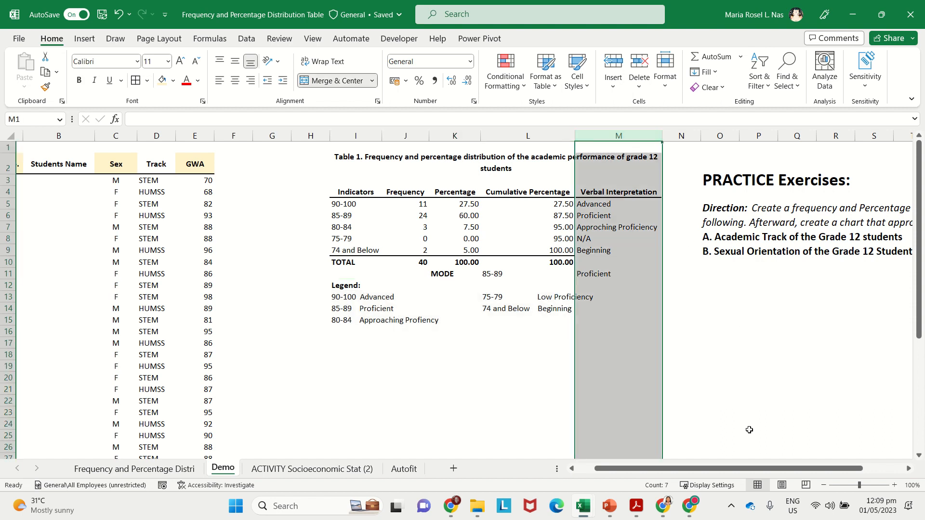
- Read the PRACTICE Exercises directions beside the academic performance table
left_click_drag(763, 468, 806, 467)
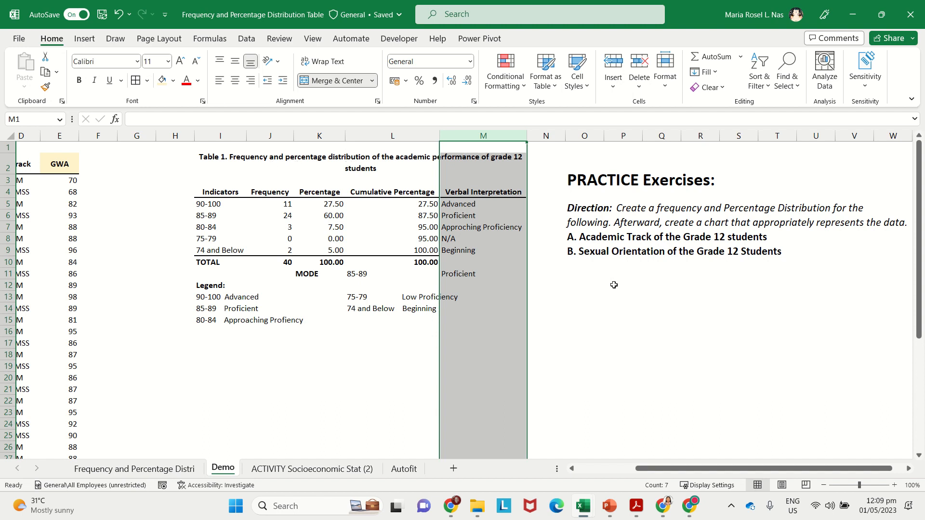
left_click(650, 287)
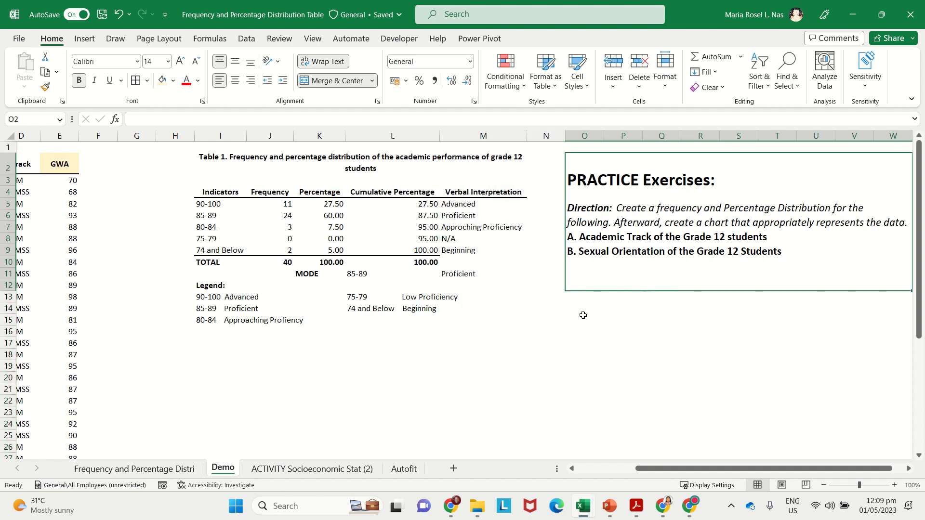
left_click(622, 296)
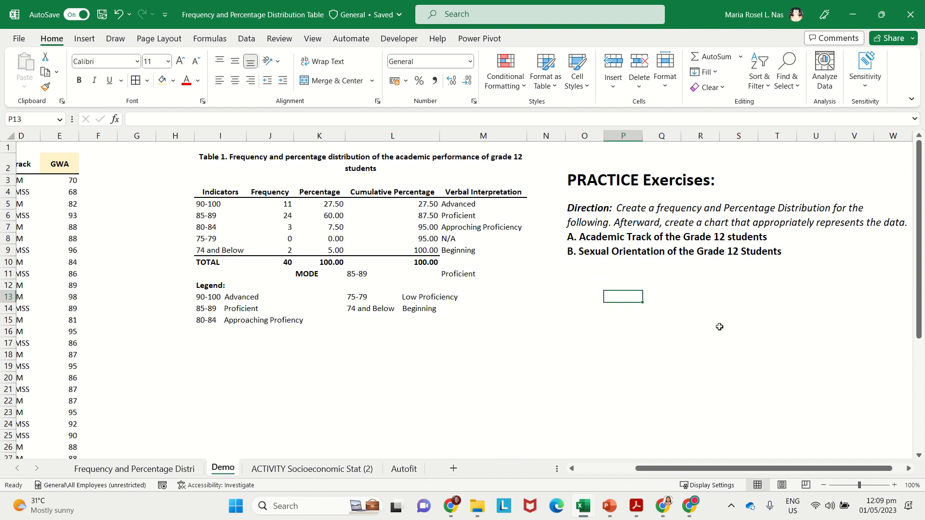